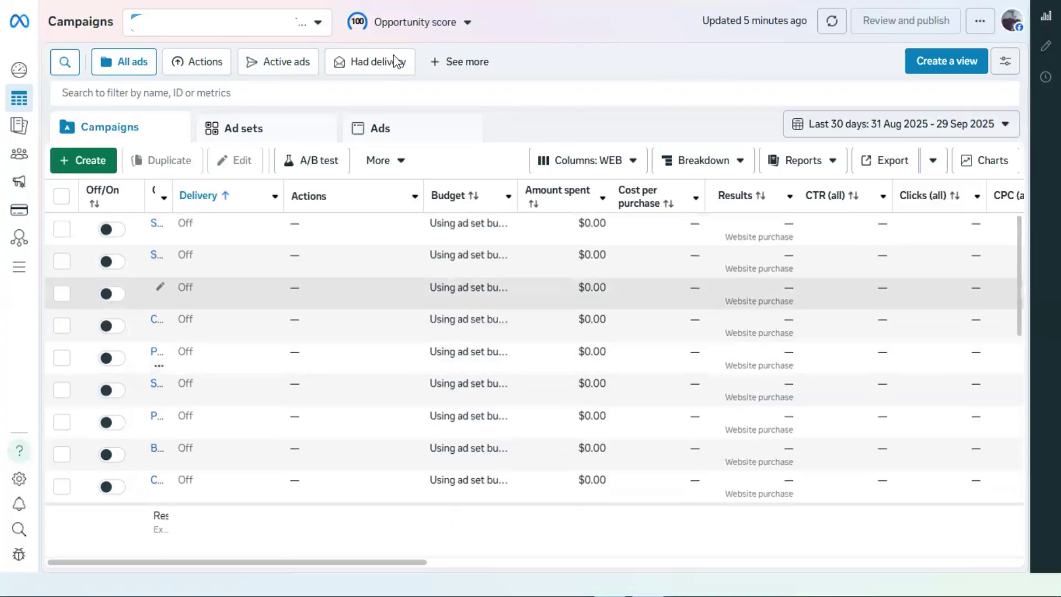
Create a new campaign with the Auction buying type and the Sales objective.
{"action": "left_click", "coordinate": [89, 166]}
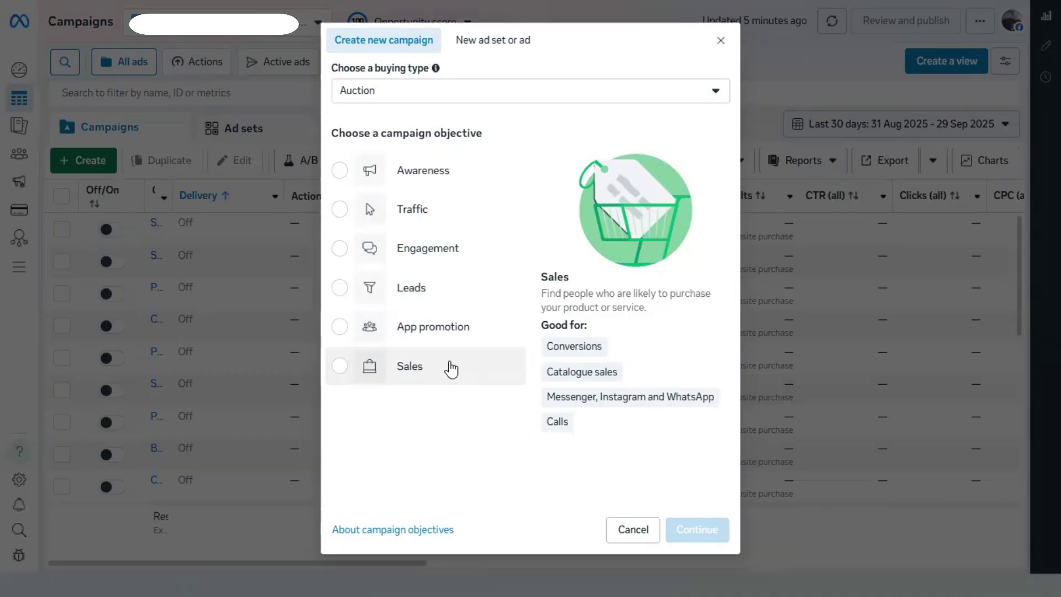
{"action": "left_click", "coordinate": [341, 368]}
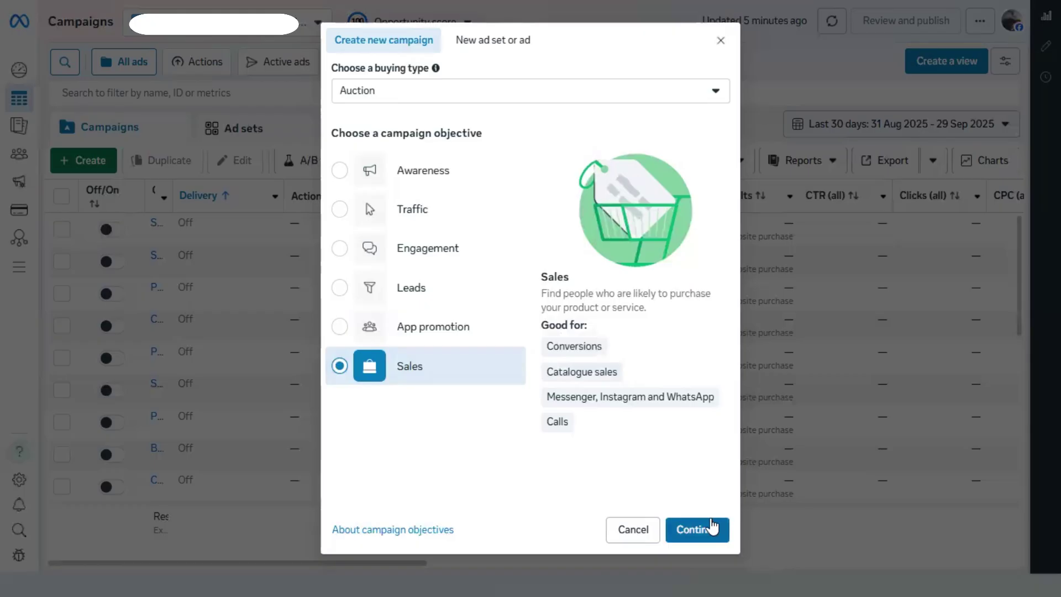
{"action": "left_click", "coordinate": [712, 528]}
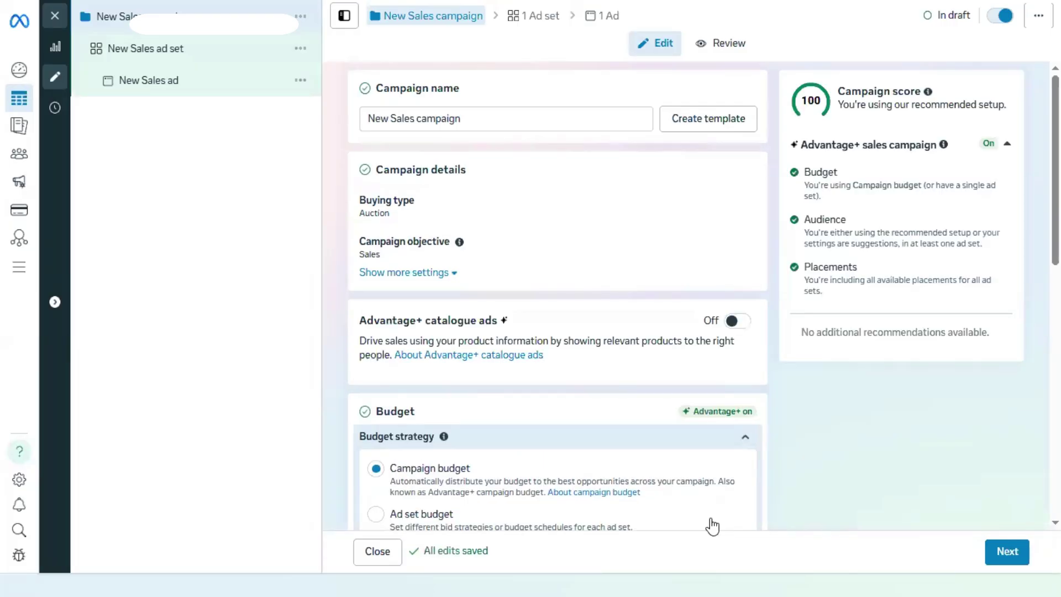
Review the new campaign's settings, including campaign details, budget strategy, A/B test, audience segment reporting and special ad categories.
{"action": "scroll", "coordinate": [911, 418], "scroll_direction": "down", "scroll_amount": 11}
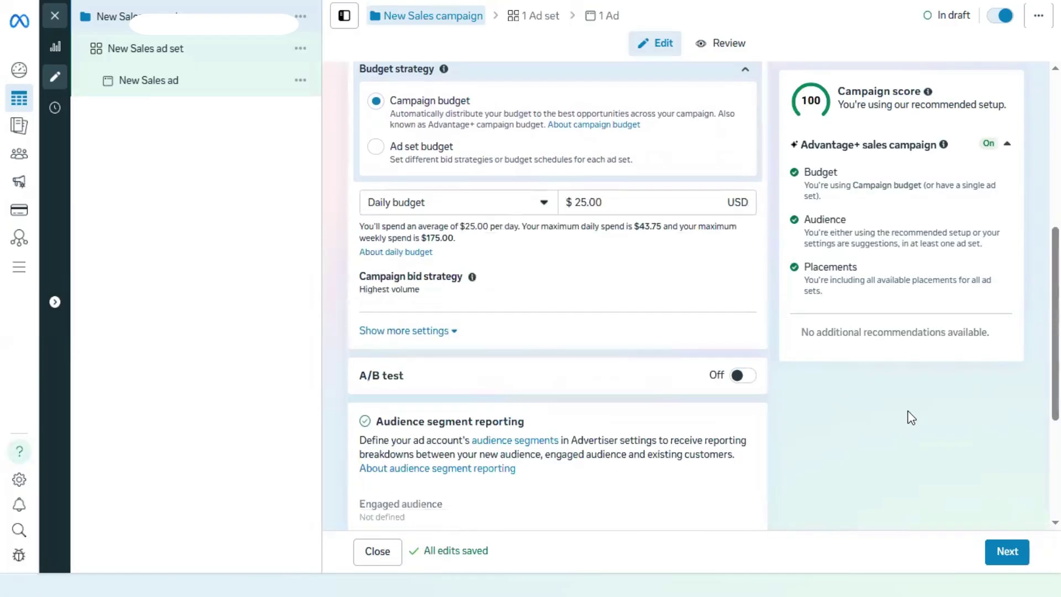
{"action": "scroll", "coordinate": [911, 417], "scroll_direction": "up", "scroll_amount": 11}
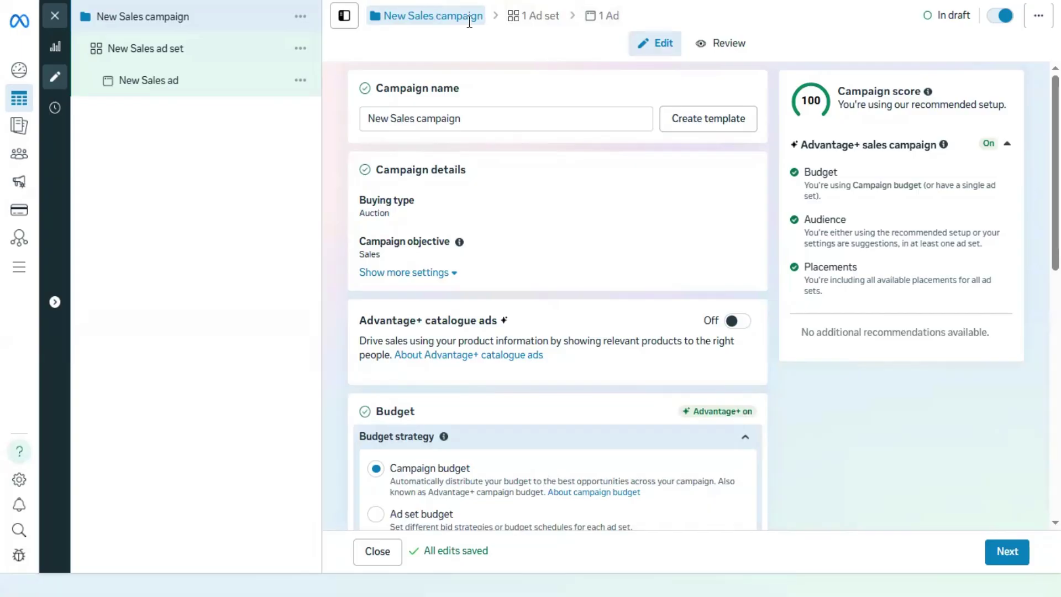
{"action": "scroll", "coordinate": [563, 268], "scroll_direction": "down", "scroll_amount": 8}
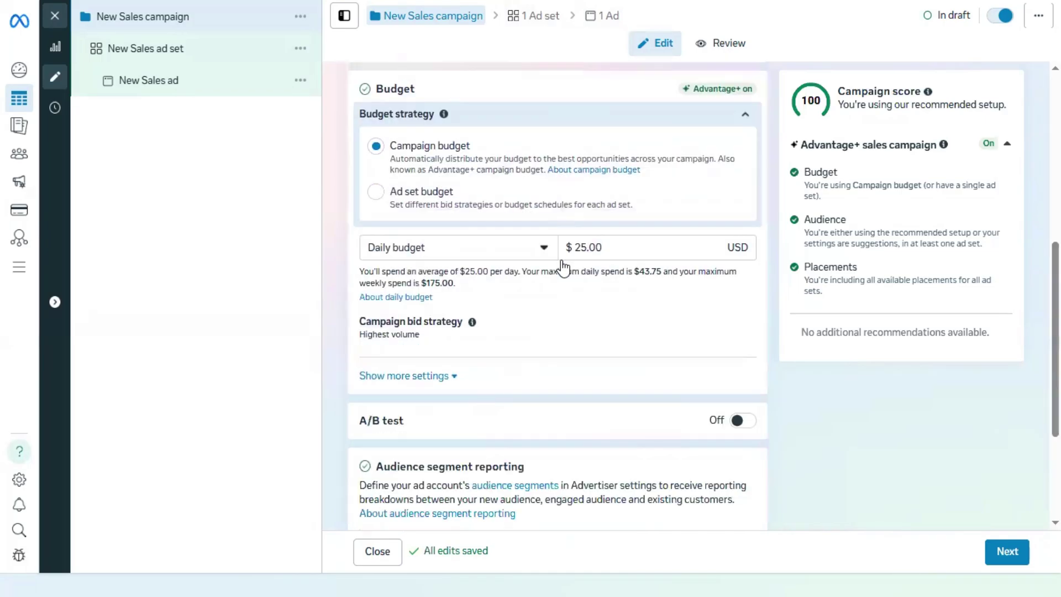
{"action": "scroll", "coordinate": [563, 268], "scroll_direction": "up", "scroll_amount": 8}
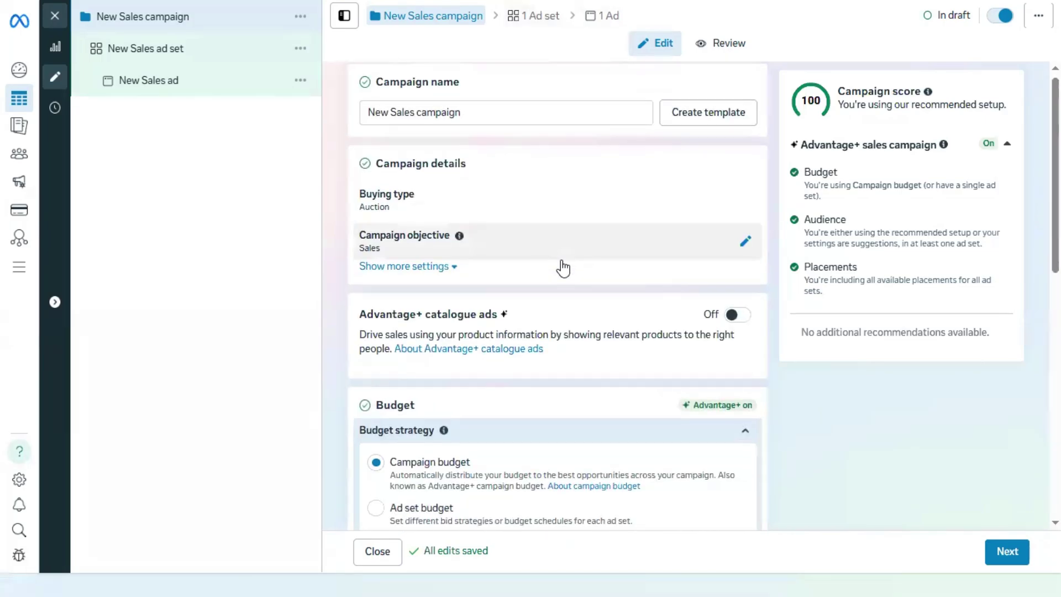
{"action": "scroll", "coordinate": [563, 268], "scroll_direction": "down", "scroll_amount": 3}
{"action": "scroll", "coordinate": [564, 268], "scroll_direction": "down", "scroll_amount": 6}
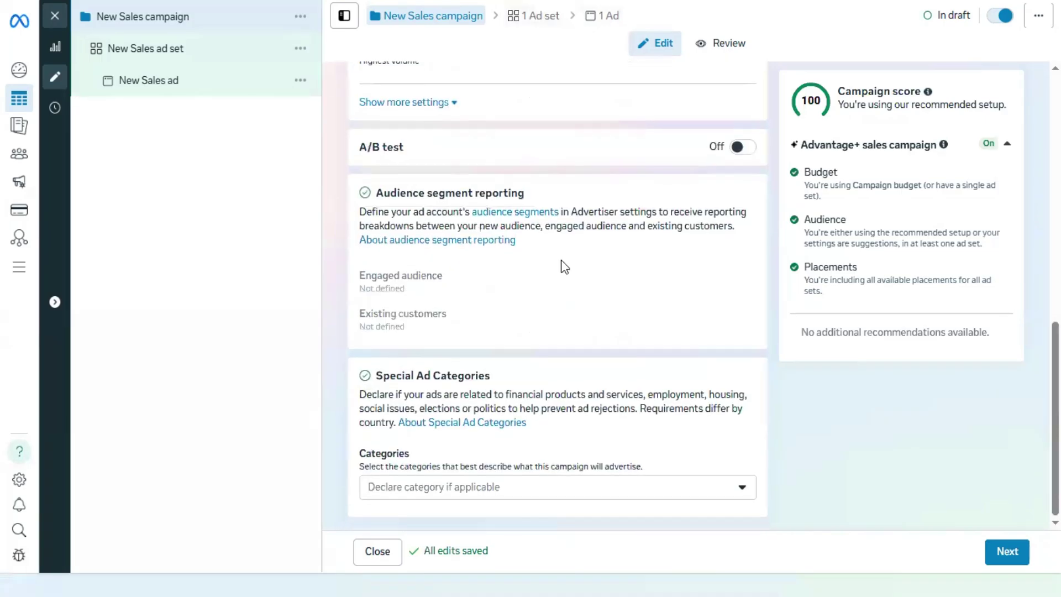
{"action": "scroll", "coordinate": [563, 268], "scroll_direction": "up", "scroll_amount": 2}
{"action": "scroll", "coordinate": [563, 268], "scroll_direction": "up", "scroll_amount": 3}
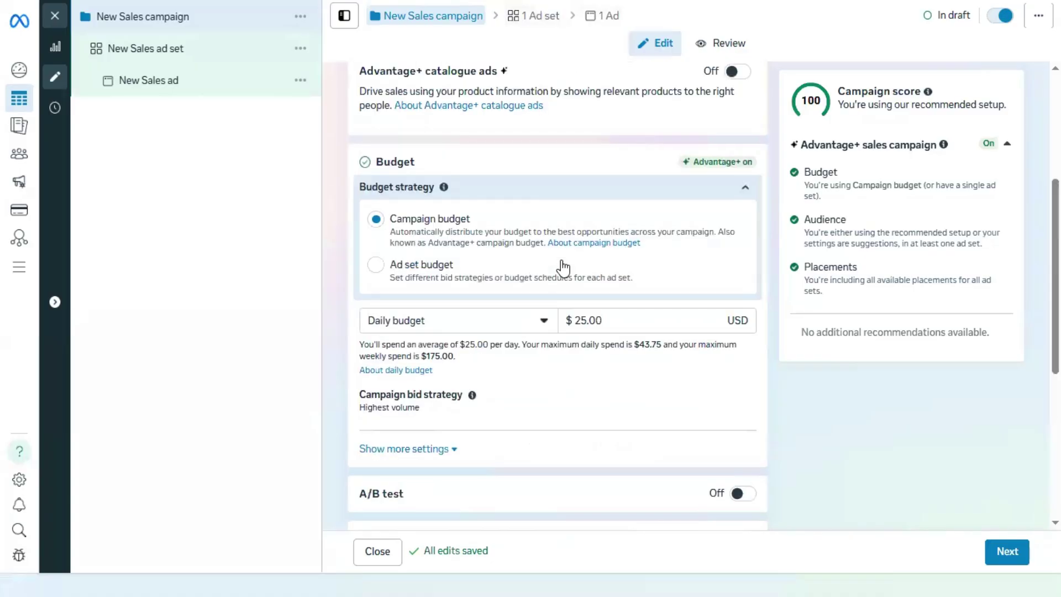
Set the campaign's daily budget to $50, keeping the daily budget type.
{"action": "left_click", "coordinate": [618, 314]}
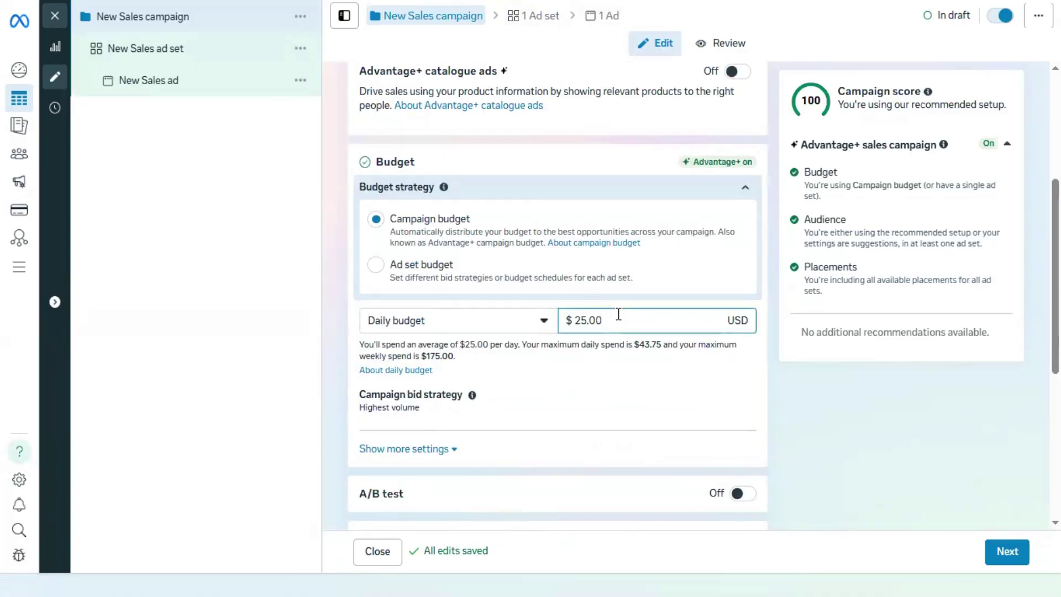
{"action": "left_click", "coordinate": [504, 325]}
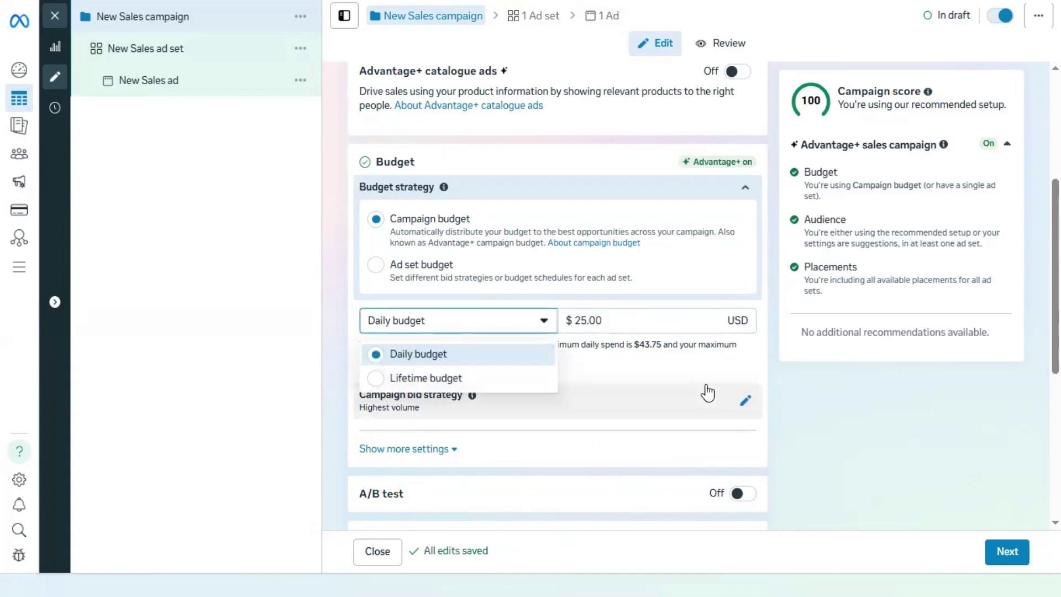
{"action": "left_click", "coordinate": [772, 360]}
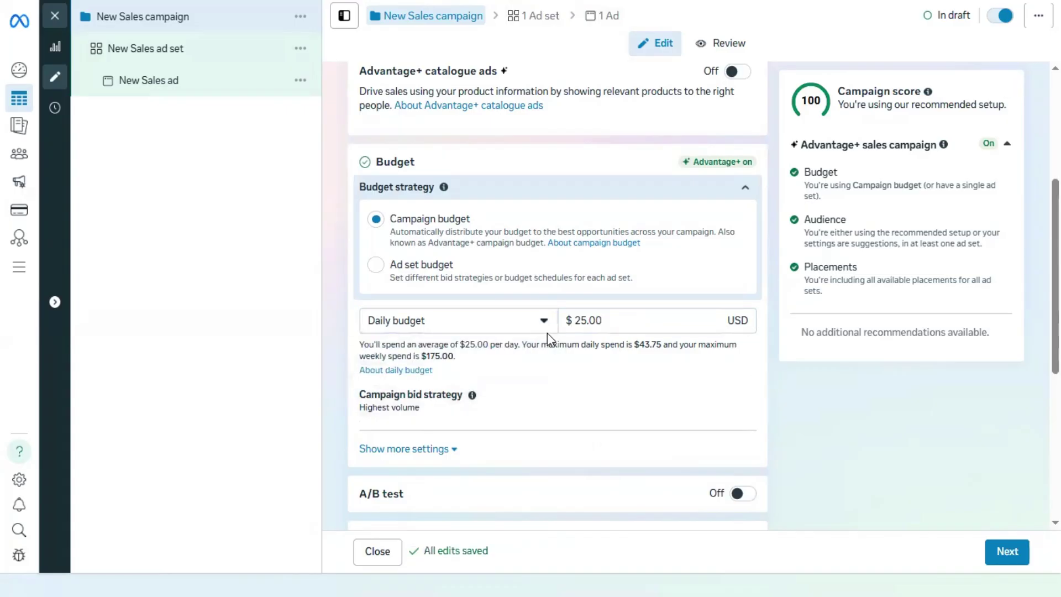
{"action": "double_click", "coordinate": [642, 323]}
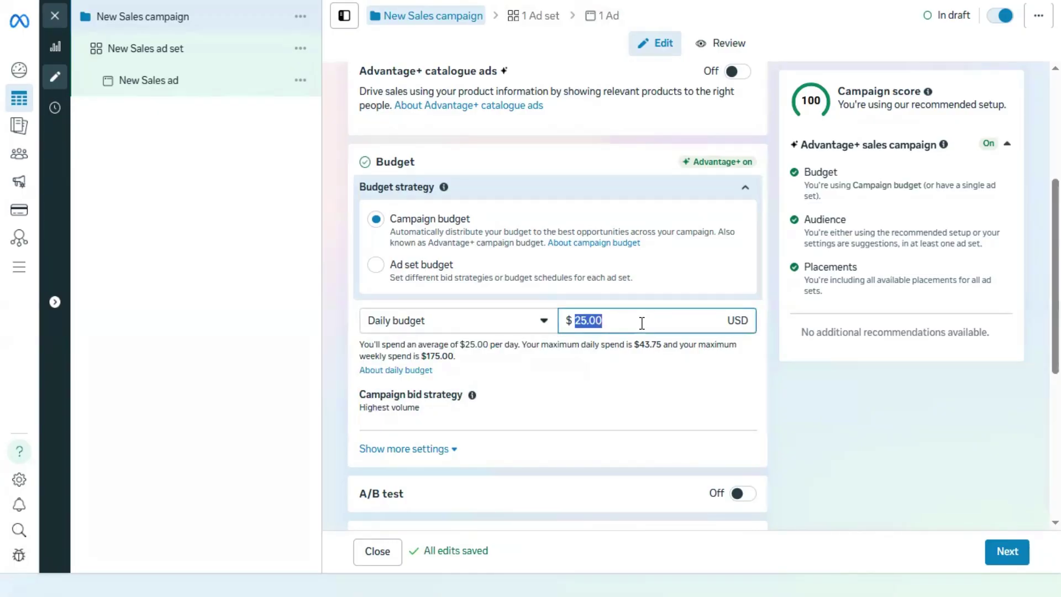
{"action": "scroll", "coordinate": [751, 368], "scroll_direction": "up", "scroll_amount": 1}
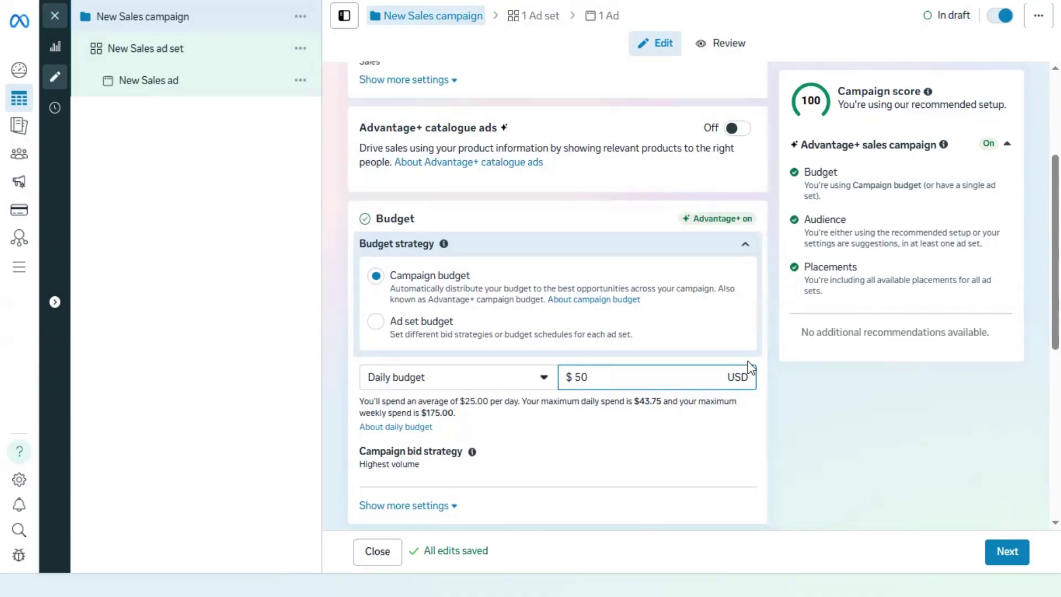
{"action": "left_click", "coordinate": [828, 424]}
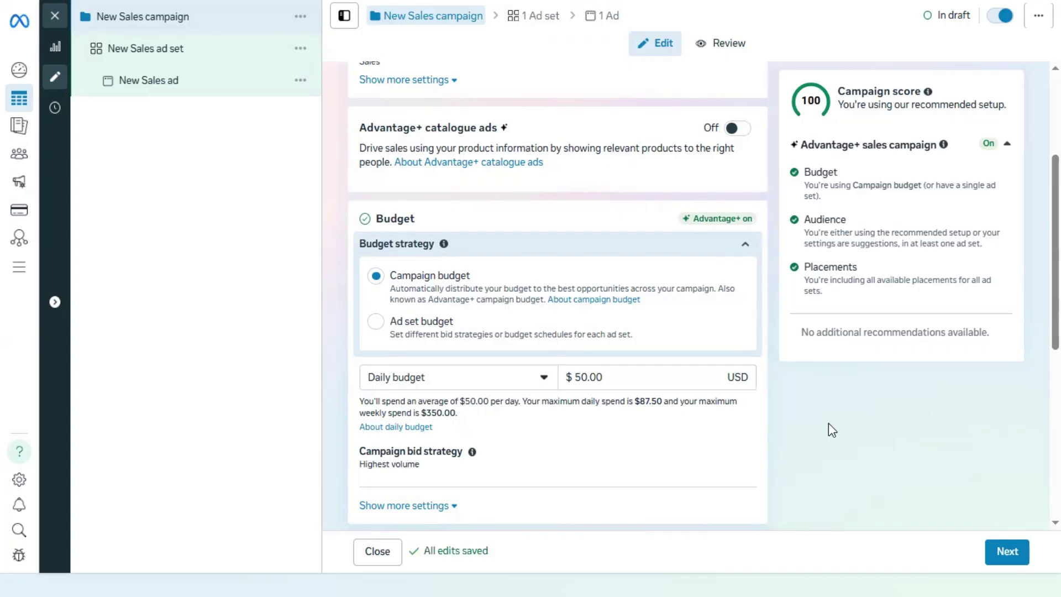
Set the campaign's daily budget to $25.
{"action": "double_click", "coordinate": [679, 383]}
{"action": "type", "text": "25"}
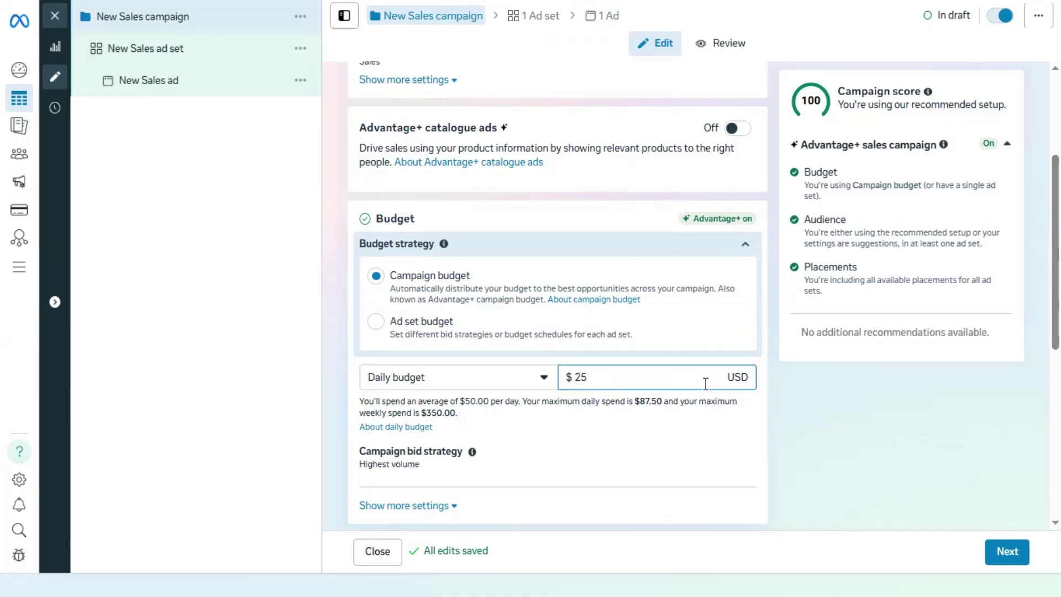
{"action": "left_click", "coordinate": [699, 354]}
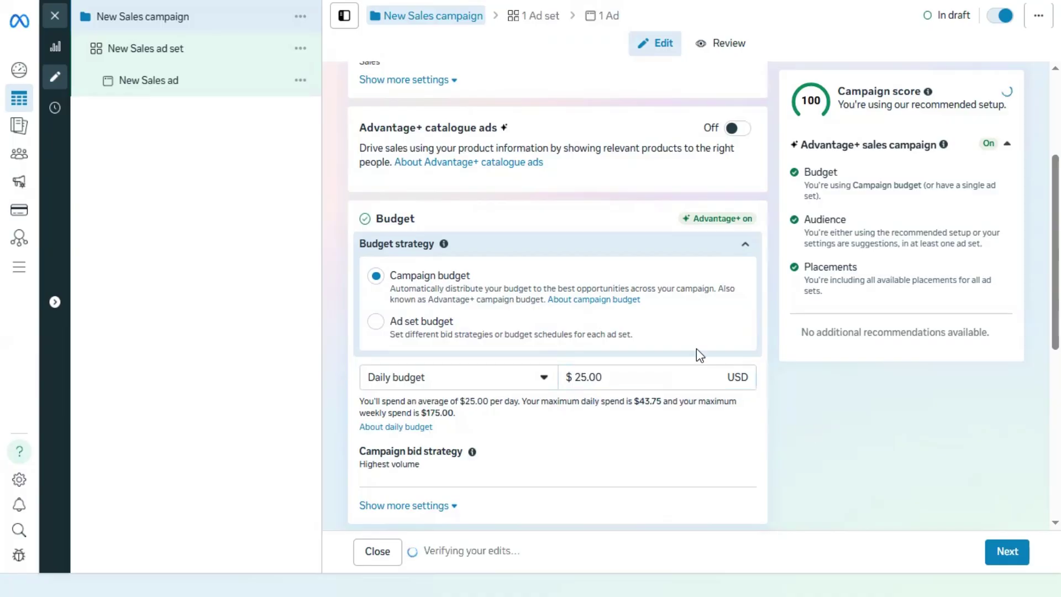
Rename the campaign as SALES 01 ECOM.
{"action": "scroll", "coordinate": [698, 354], "scroll_direction": "up", "scroll_amount": 4}
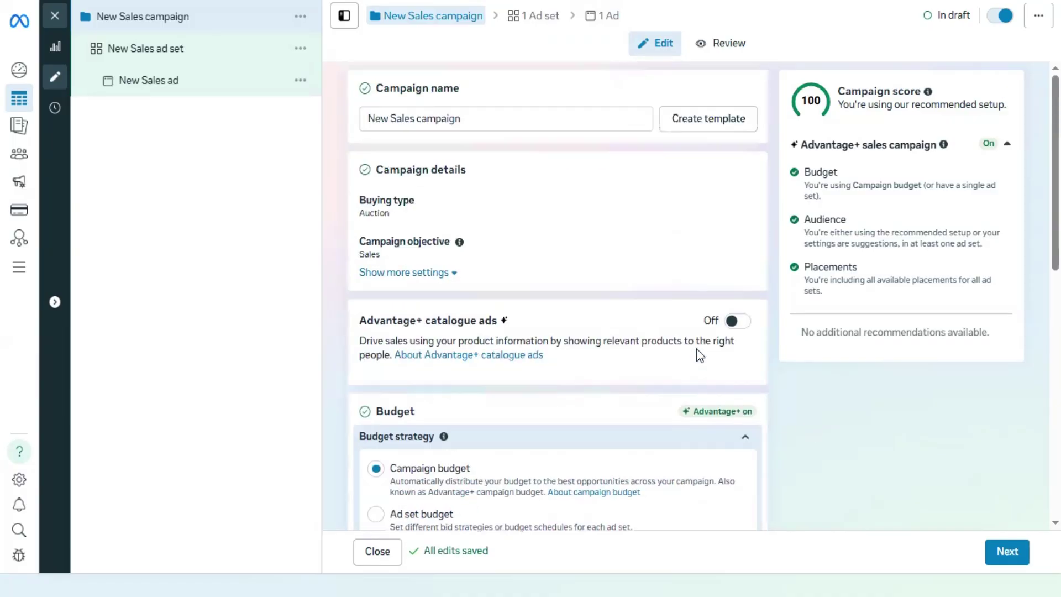
{"action": "scroll", "coordinate": [698, 354], "scroll_direction": "down", "scroll_amount": 3}
{"action": "scroll", "coordinate": [698, 356], "scroll_direction": "down", "scroll_amount": 1}
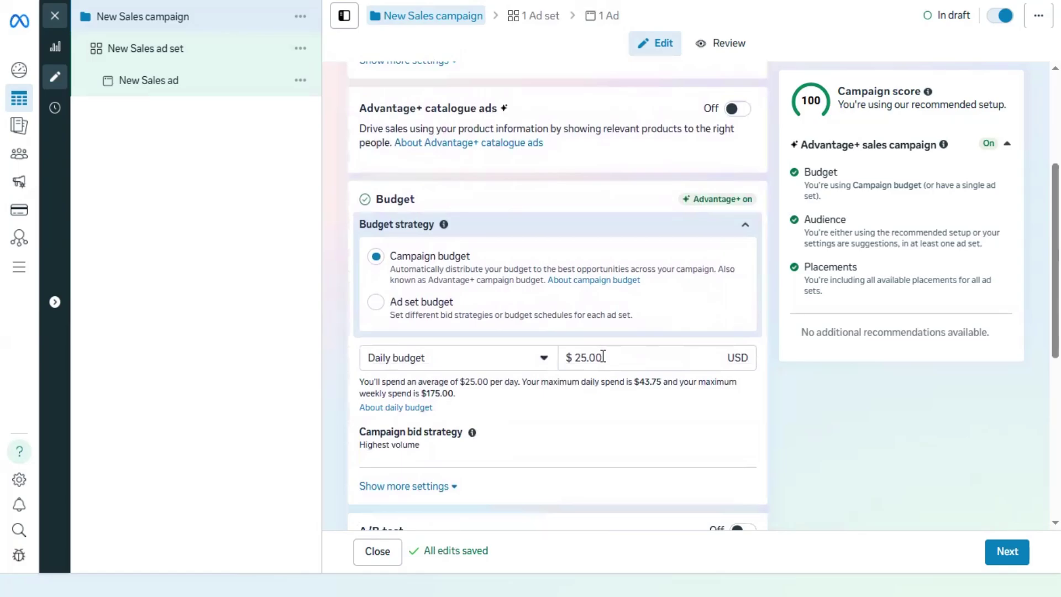
{"action": "scroll", "coordinate": [602, 357], "scroll_direction": "up", "scroll_amount": 3}
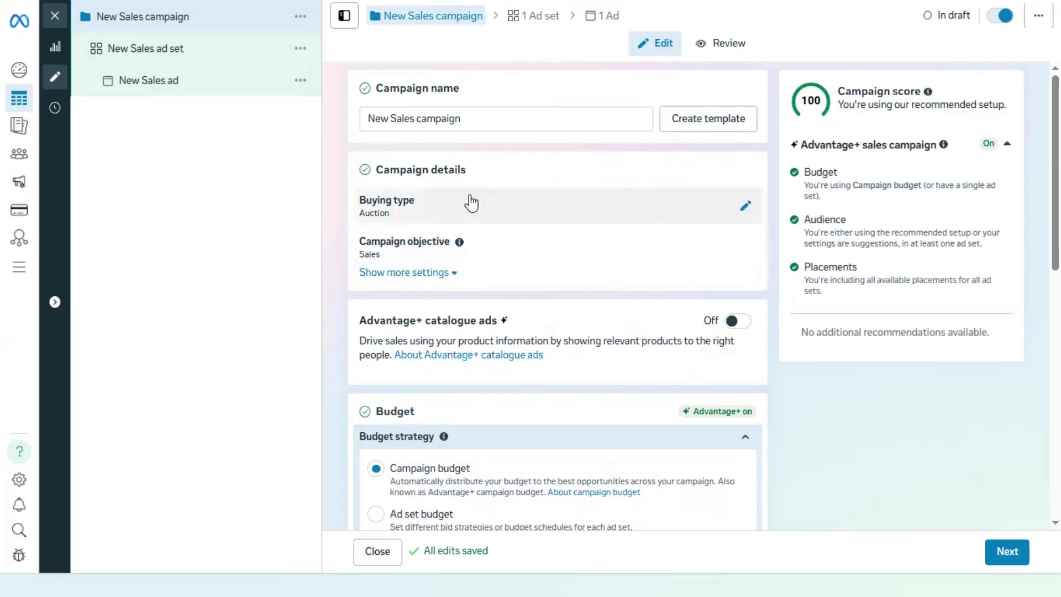
{"action": "triple_click", "coordinate": [486, 115]}
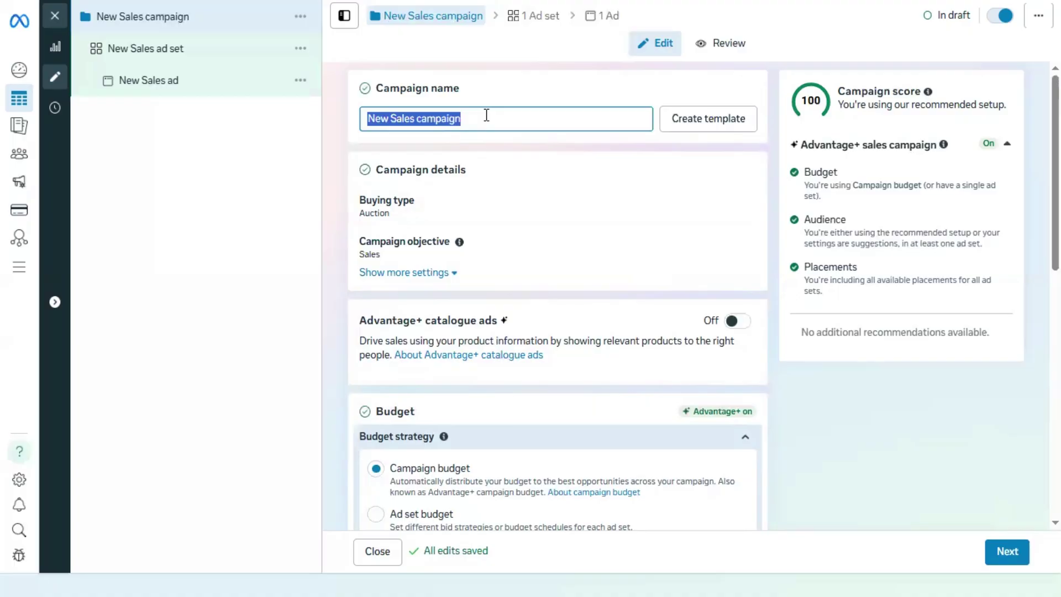
{"action": "type", "text": "SALES"}
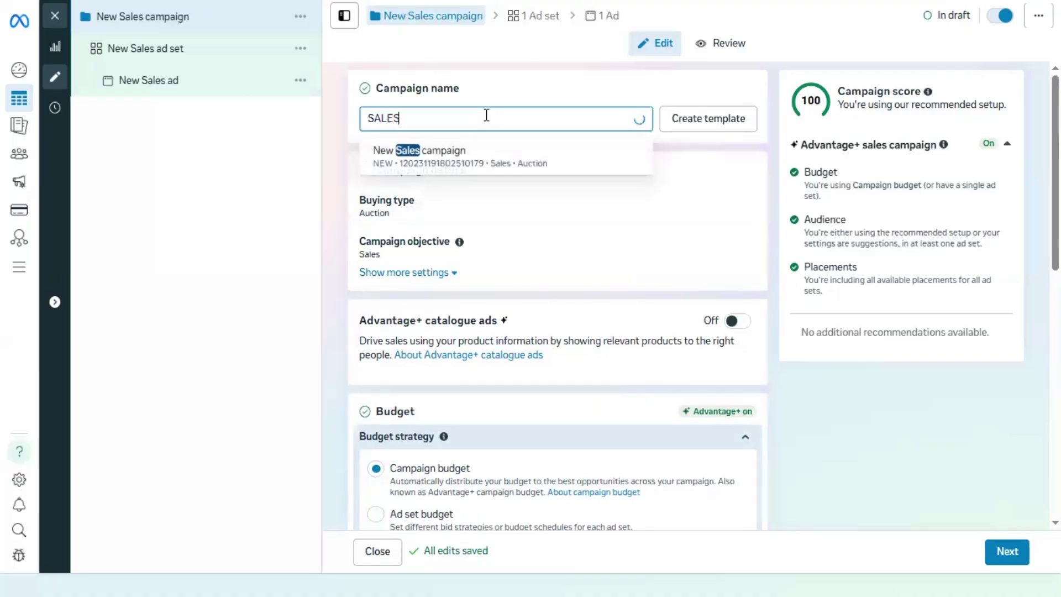
{"action": "type", "text": " 01"}
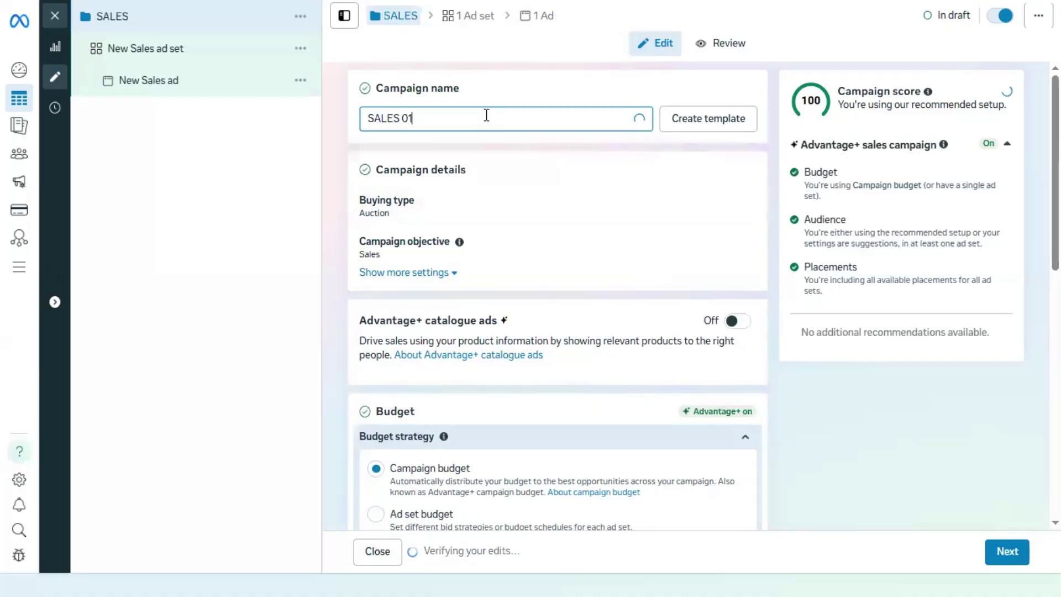
{"action": "type", "text": " ECOM"}
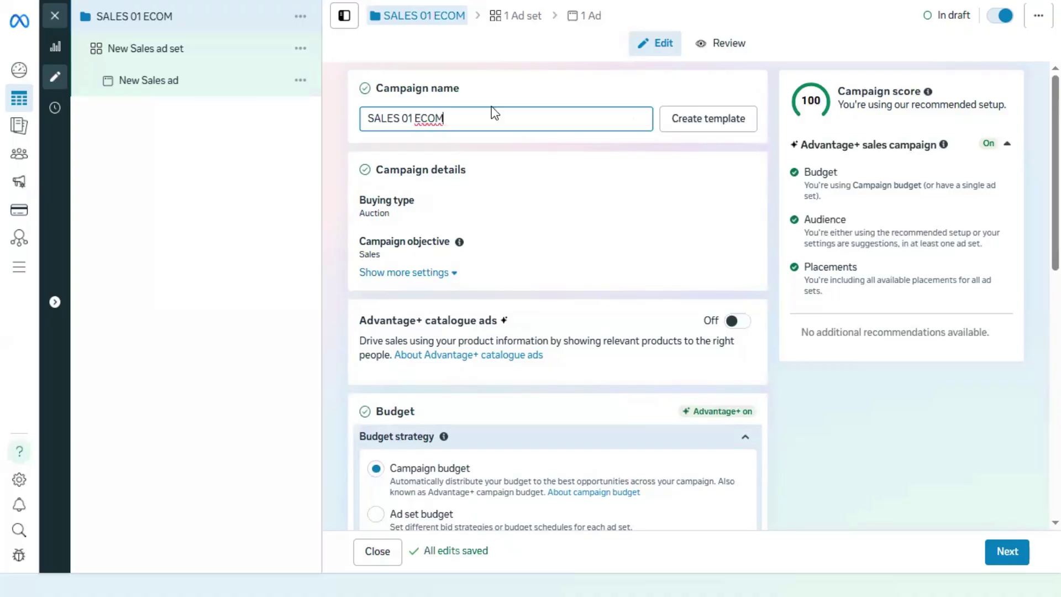
Open the campaign's ad set and rename it as AD 01.
{"action": "left_click", "coordinate": [515, 15]}
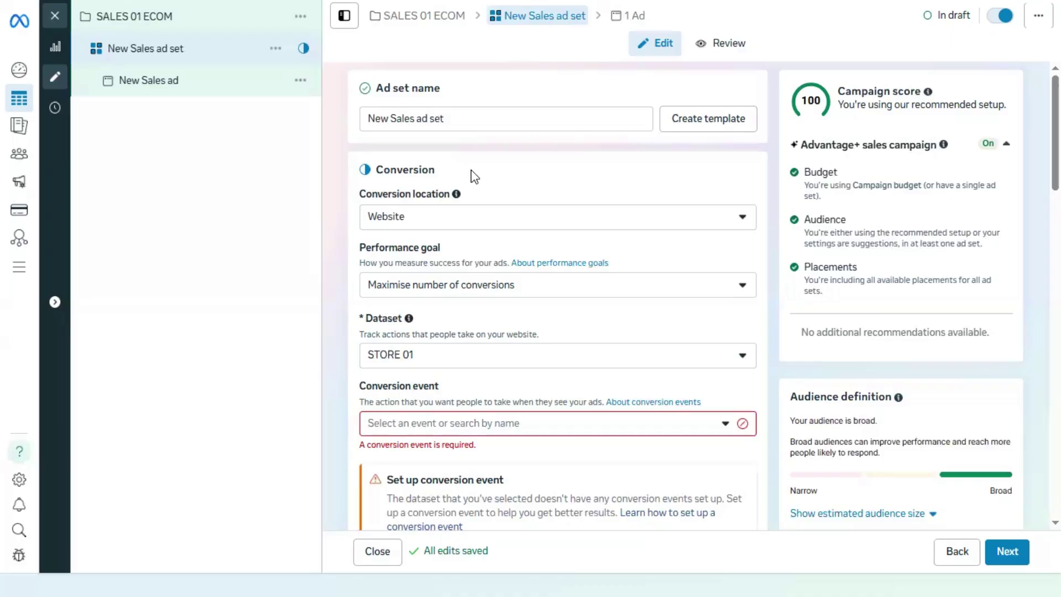
{"action": "triple_click", "coordinate": [489, 121]}
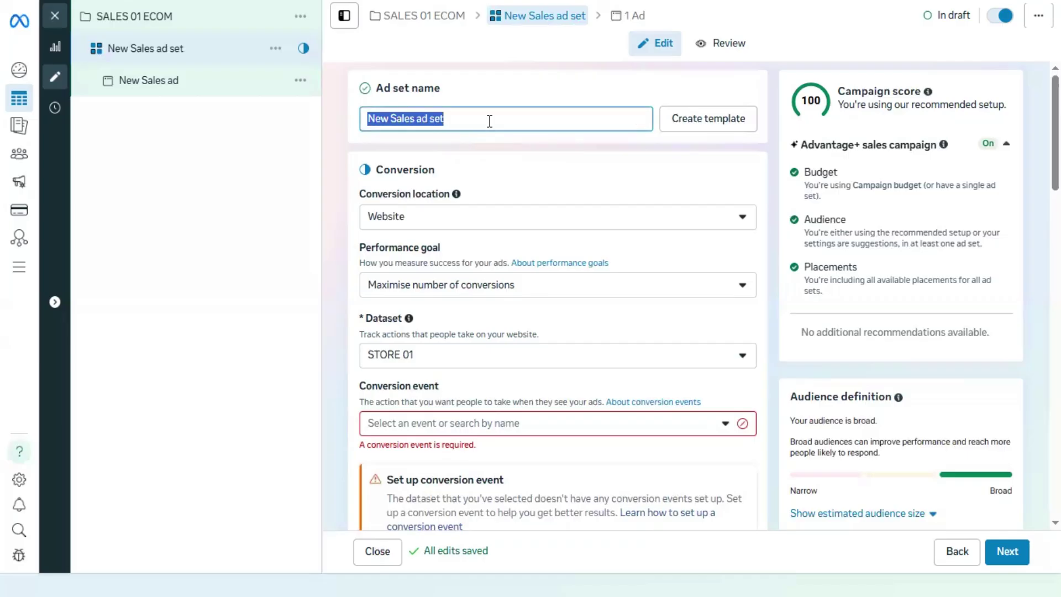
{"action": "type", "text": "AD"}
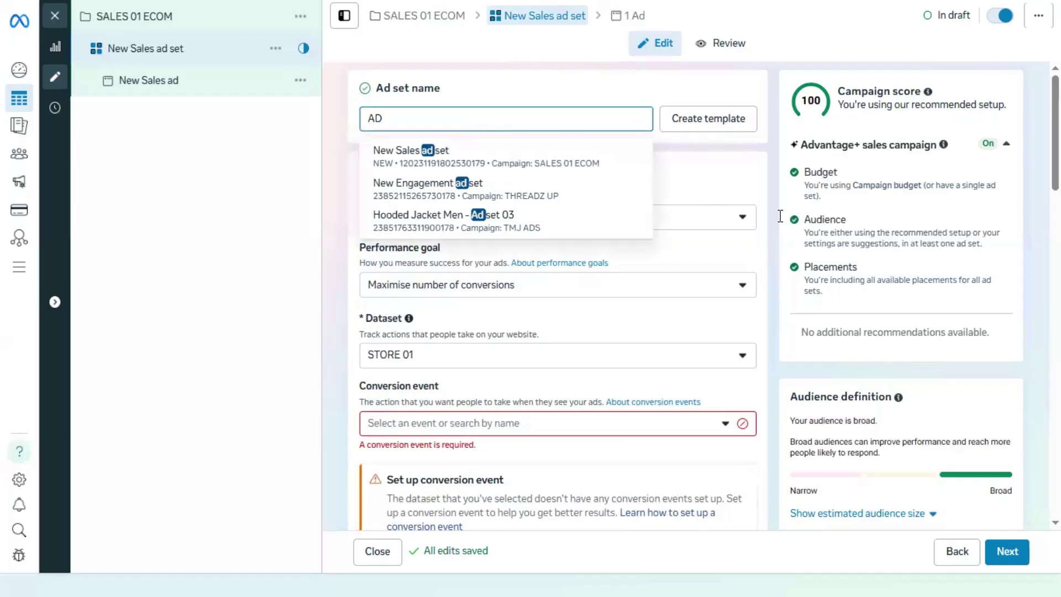
{"action": "type", "text": " 01"}
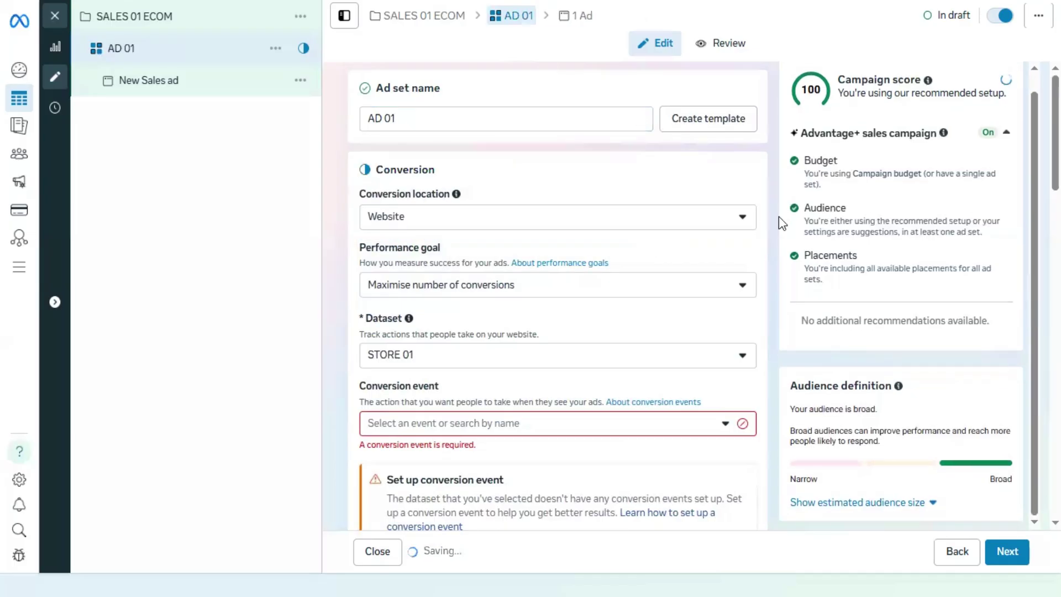
Check the ad set's conversion location and the available performance goals, leaving Maximise number of conversions selected.
{"action": "scroll", "coordinate": [762, 241], "scroll_direction": "down", "scroll_amount": 1}
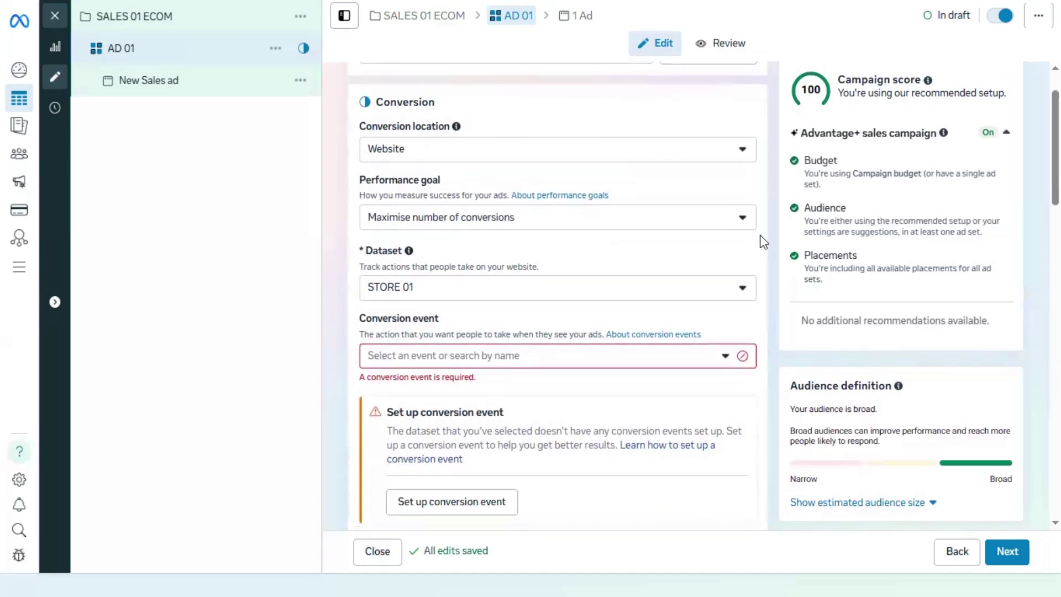
{"action": "left_click", "coordinate": [587, 166]}
{"action": "left_click", "coordinate": [588, 166]}
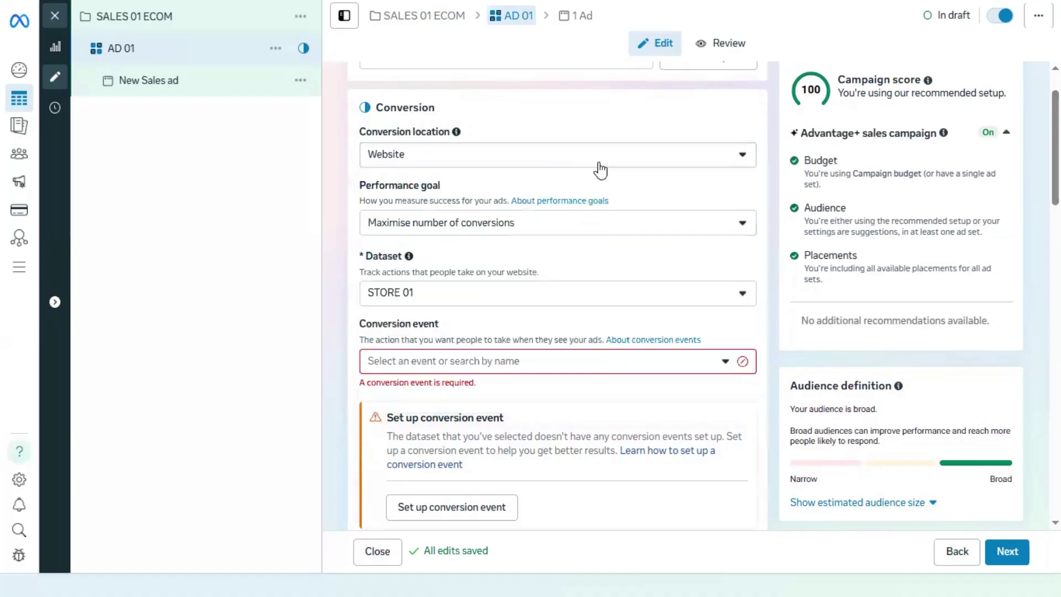
{"action": "scroll", "coordinate": [768, 254], "scroll_direction": "down", "scroll_amount": 2}
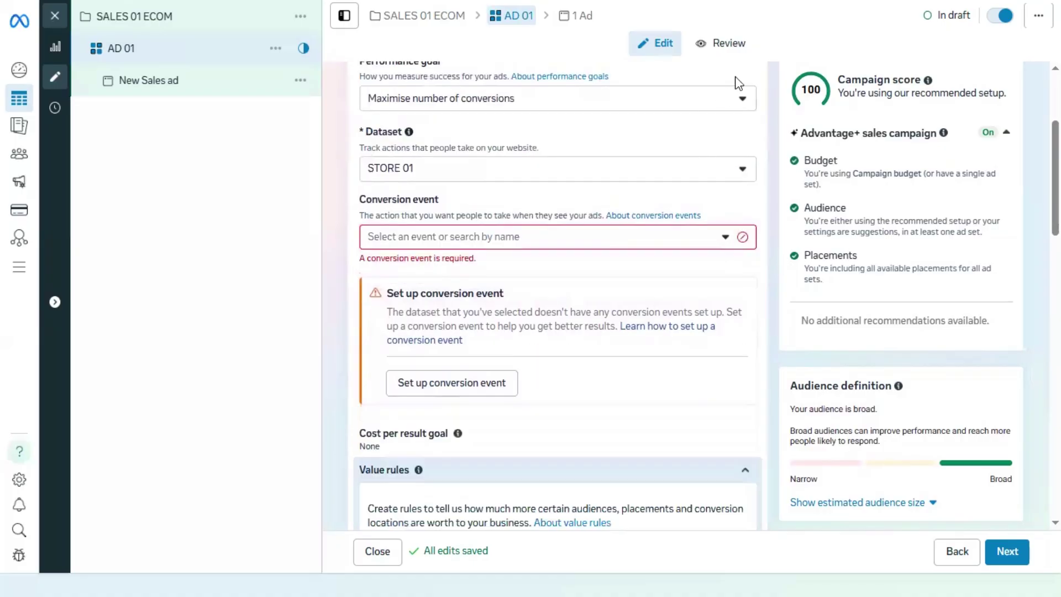
{"action": "left_click", "coordinate": [599, 95]}
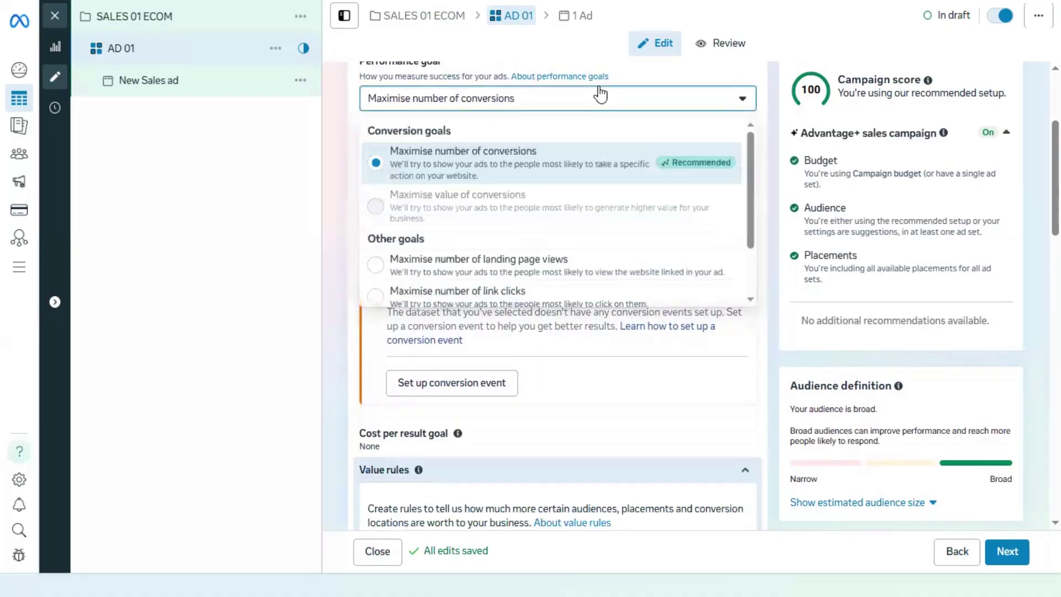
{"action": "left_click", "coordinate": [601, 95]}
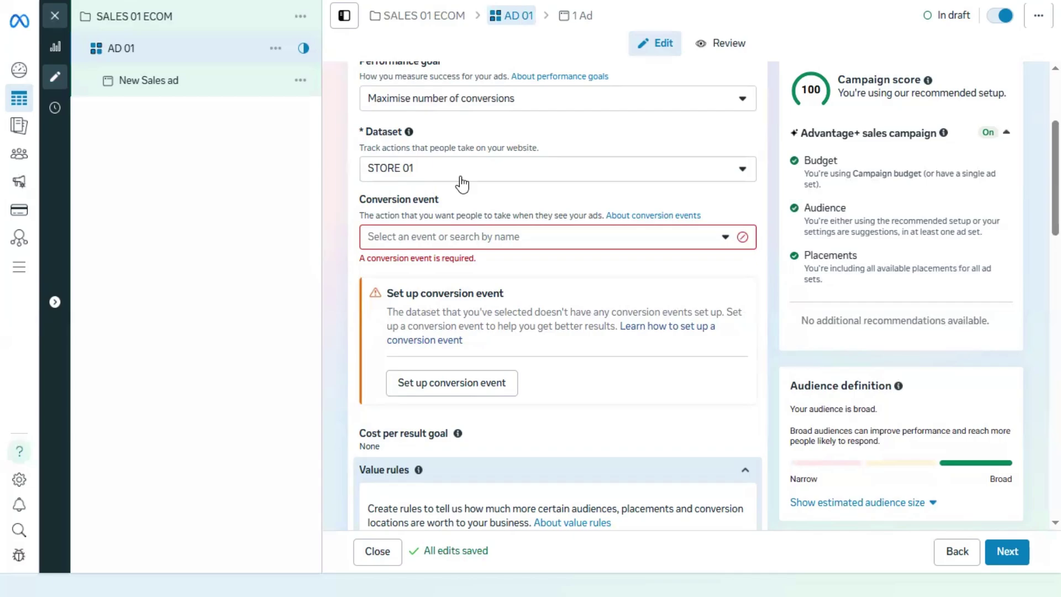
Set the ad set's conversion event to Purchase.
{"action": "left_click", "coordinate": [698, 251]}
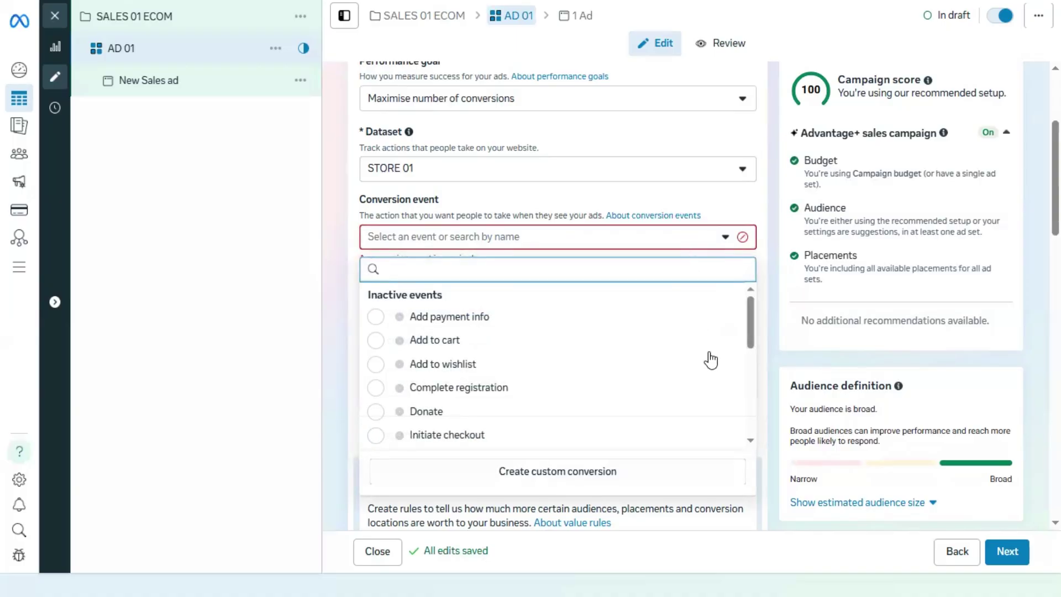
{"action": "scroll", "coordinate": [710, 359], "scroll_direction": "down", "scroll_amount": 3}
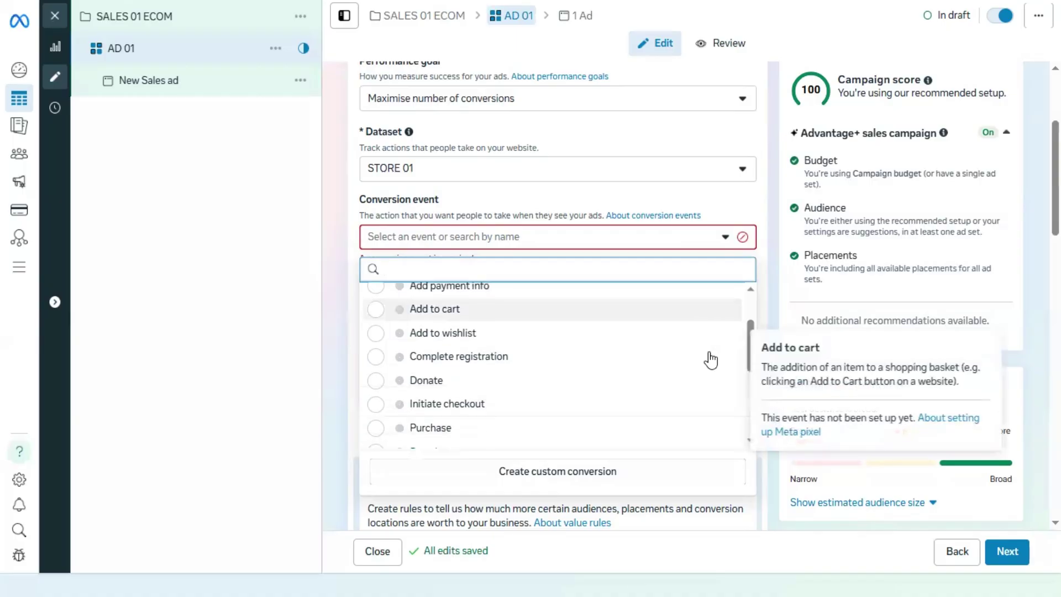
{"action": "left_click", "coordinate": [618, 373]}
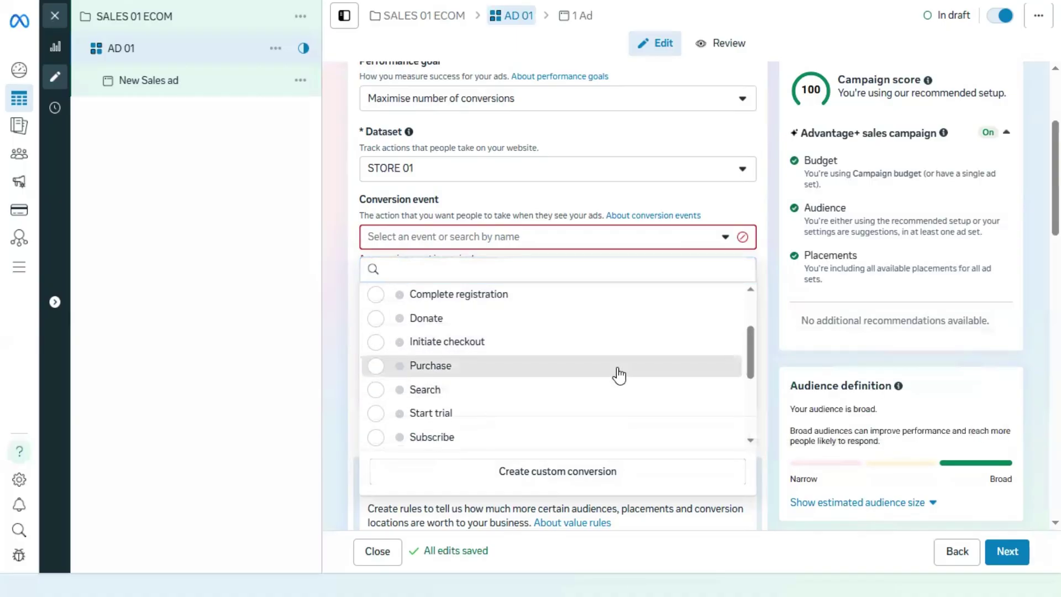
{"action": "left_click", "coordinate": [619, 373]}
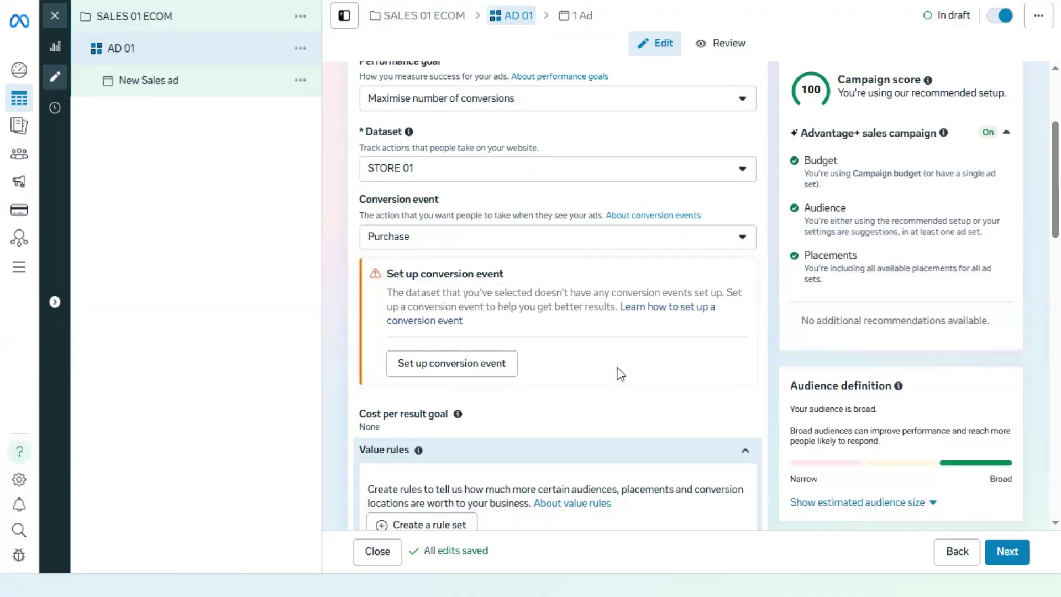
Review the other available conversion events, keeping Purchase selected.
{"action": "left_click", "coordinate": [731, 242]}
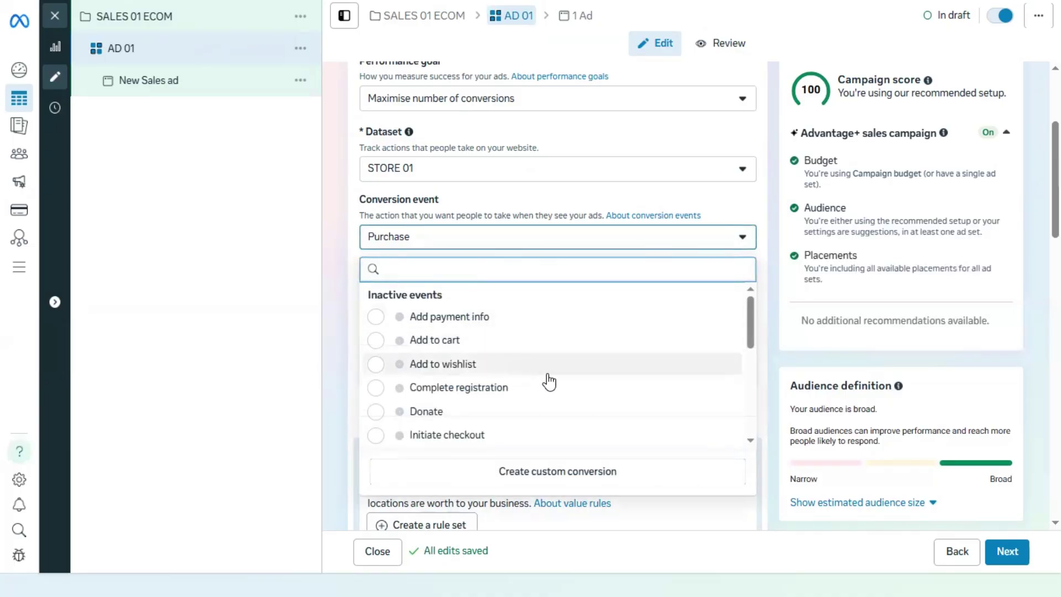
{"action": "mouse_move", "coordinate": [545, 379]}
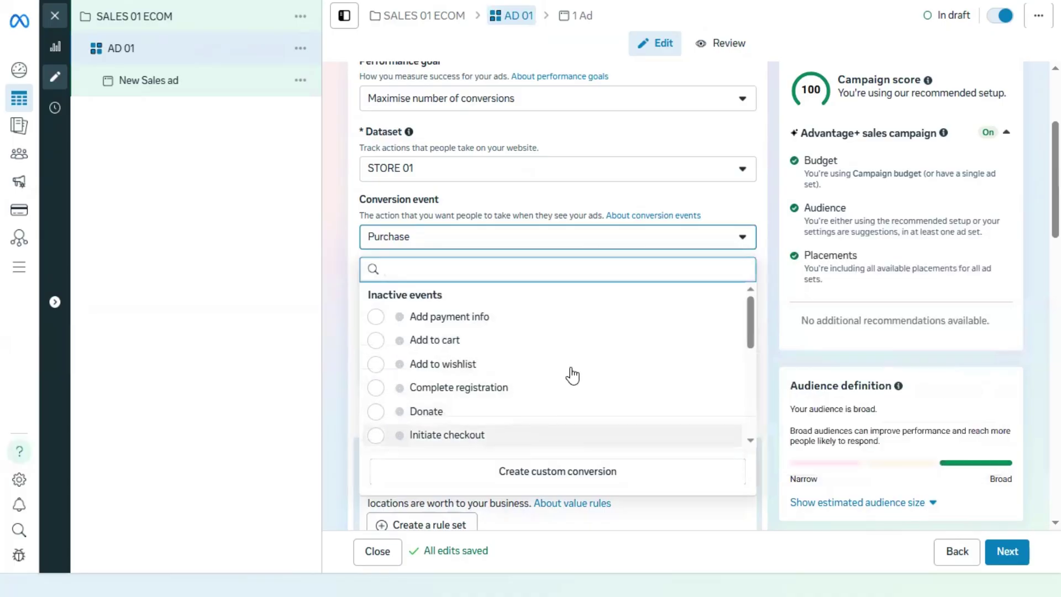
{"action": "left_click_drag", "start_coordinate": [751, 336], "coordinate": [752, 390]}
{"action": "scroll", "coordinate": [752, 387], "scroll_direction": "up", "scroll_amount": 1}
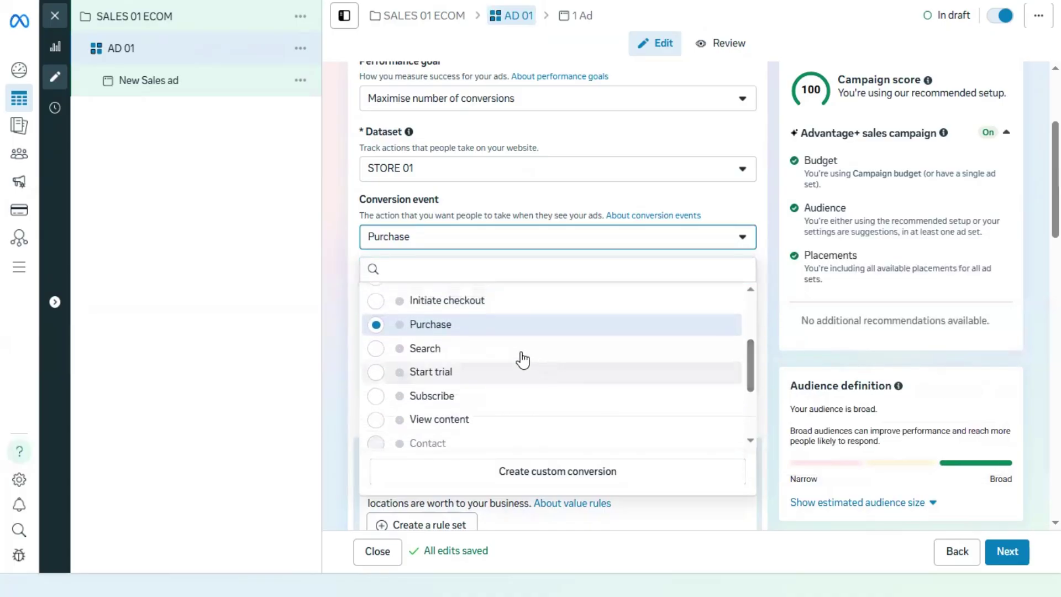
{"action": "left_click", "coordinate": [495, 330]}
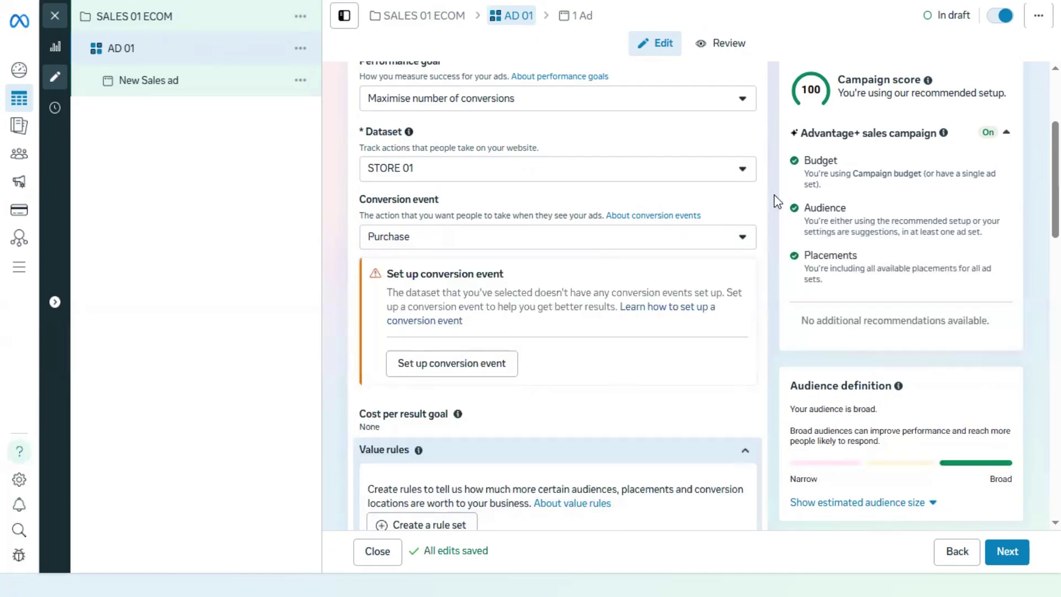
{"action": "scroll", "coordinate": [681, 389], "scroll_direction": "up", "scroll_amount": 3}
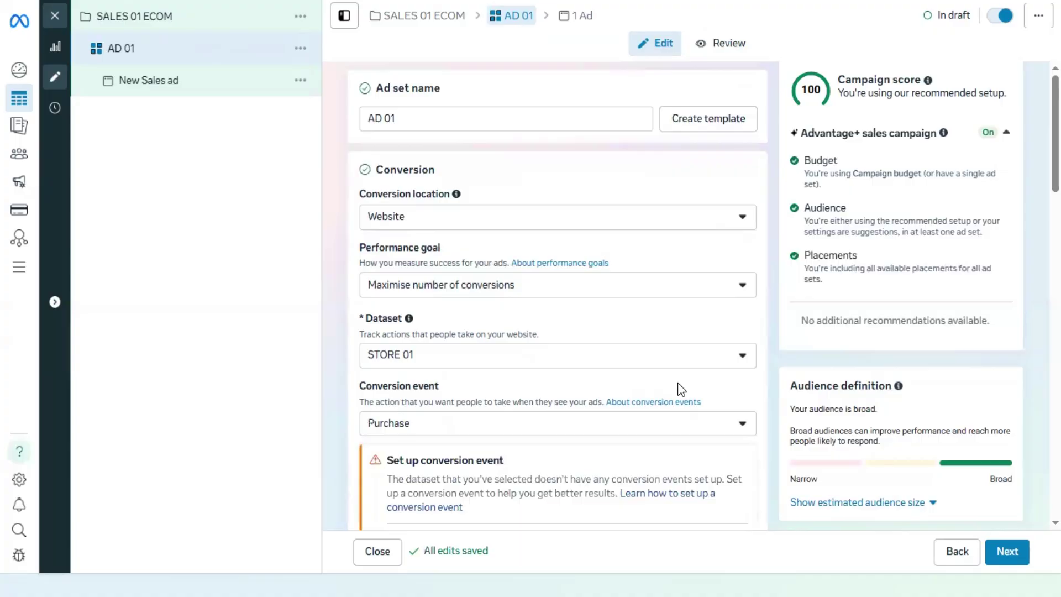
Check the ad set's attribution model and the additional settings under Budget & schedule.
{"action": "scroll", "coordinate": [679, 386], "scroll_direction": "down", "scroll_amount": 6}
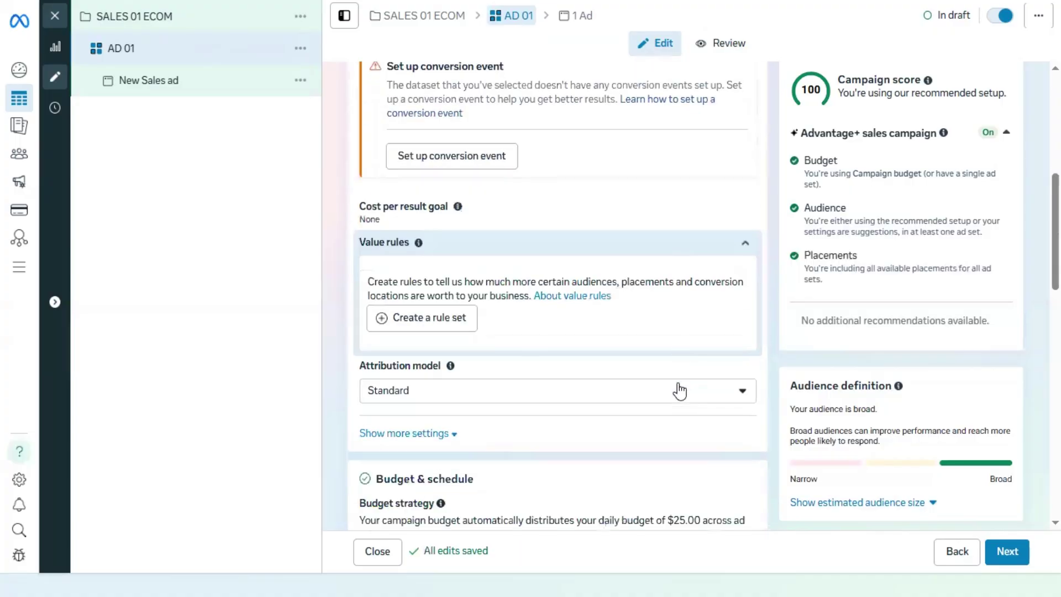
{"action": "scroll", "coordinate": [680, 391], "scroll_direction": "down", "scroll_amount": 3}
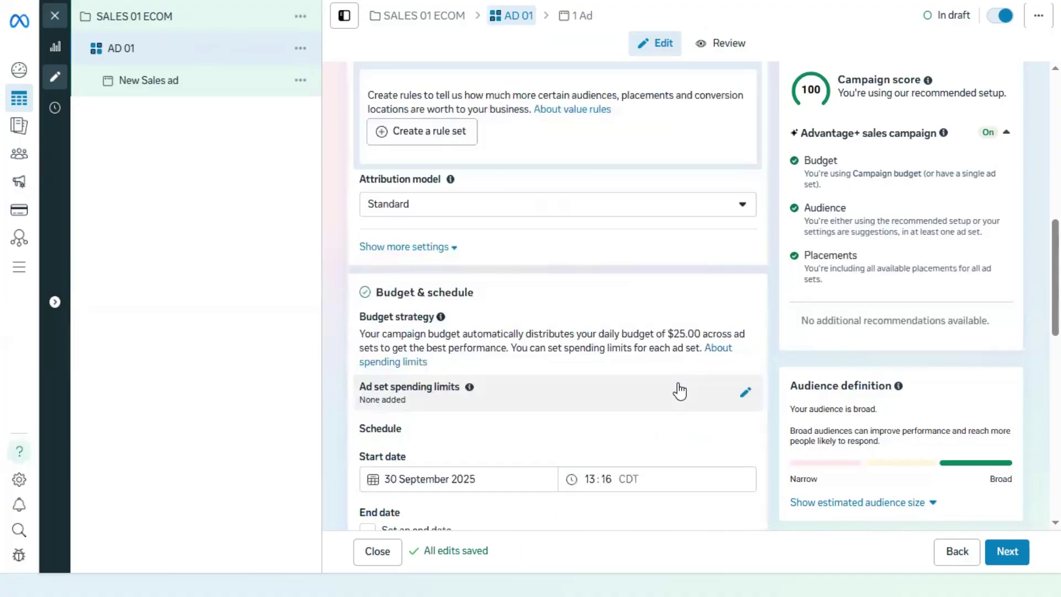
{"action": "left_click", "coordinate": [742, 206]}
{"action": "left_click", "coordinate": [742, 206]}
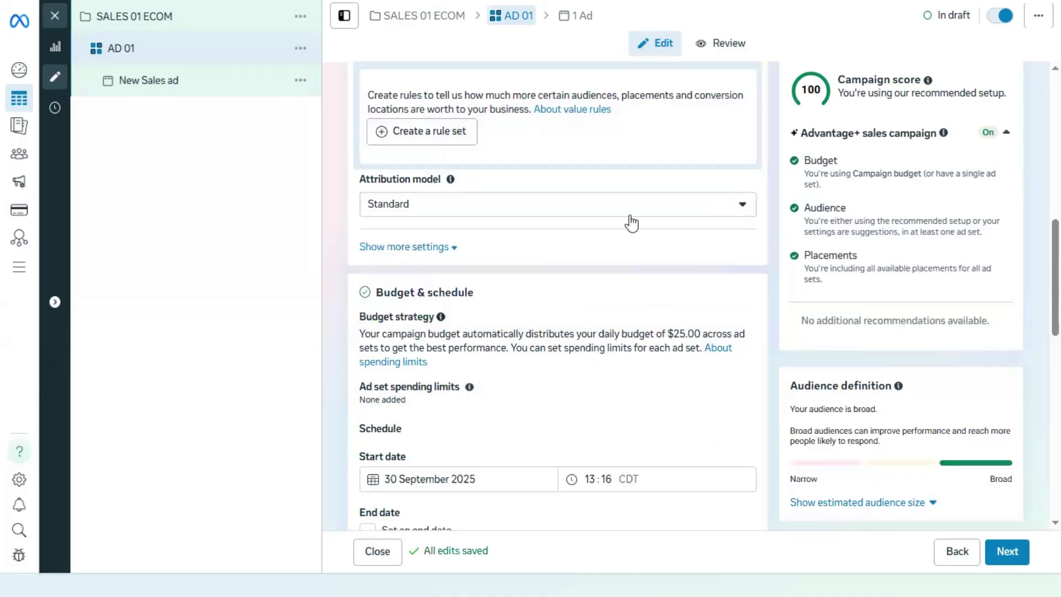
{"action": "scroll", "coordinate": [726, 315], "scroll_direction": "down", "scroll_amount": 3}
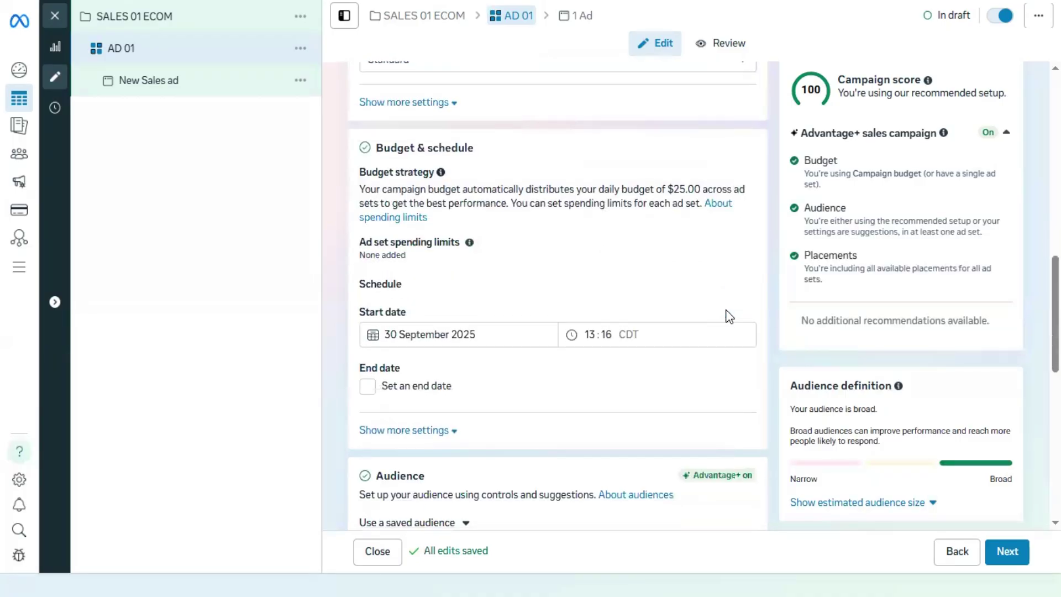
{"action": "left_click", "coordinate": [449, 431]}
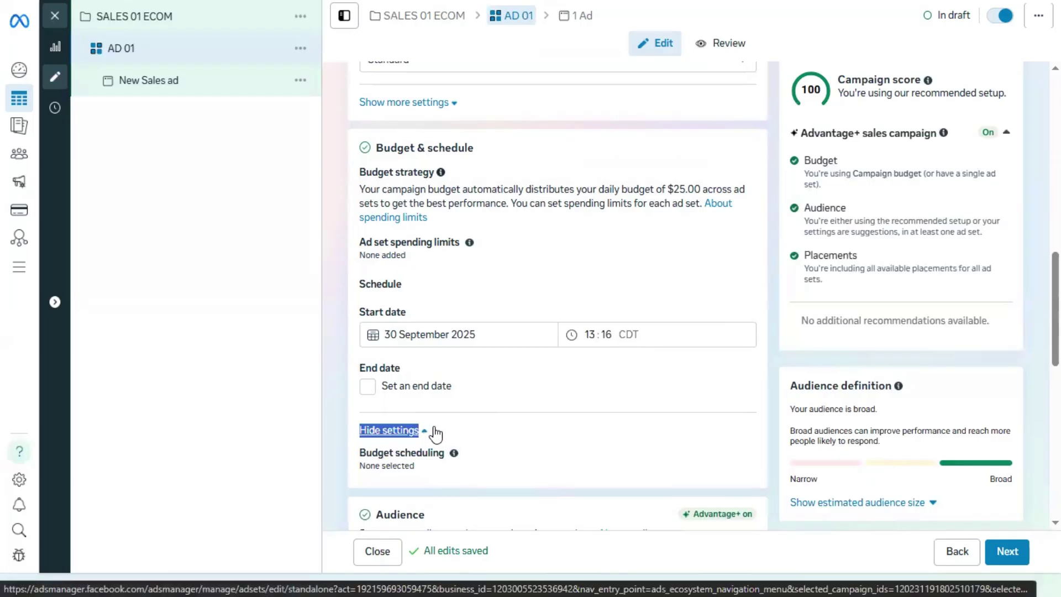
{"action": "left_click", "coordinate": [435, 430]}
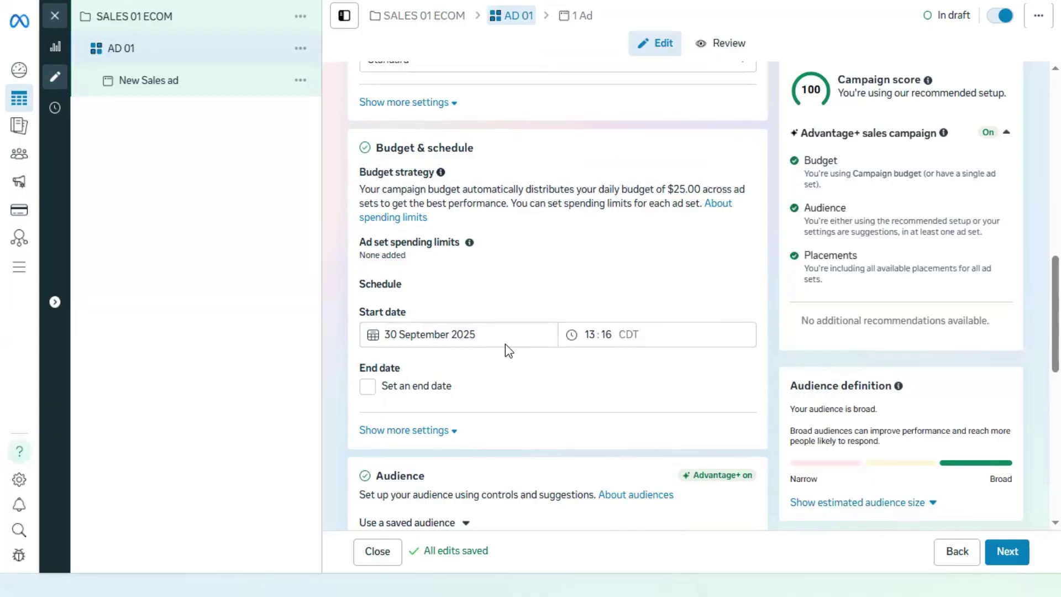
Schedule the ad set to start on 1 October 2025 at 12:00.
{"action": "left_click", "coordinate": [397, 335]}
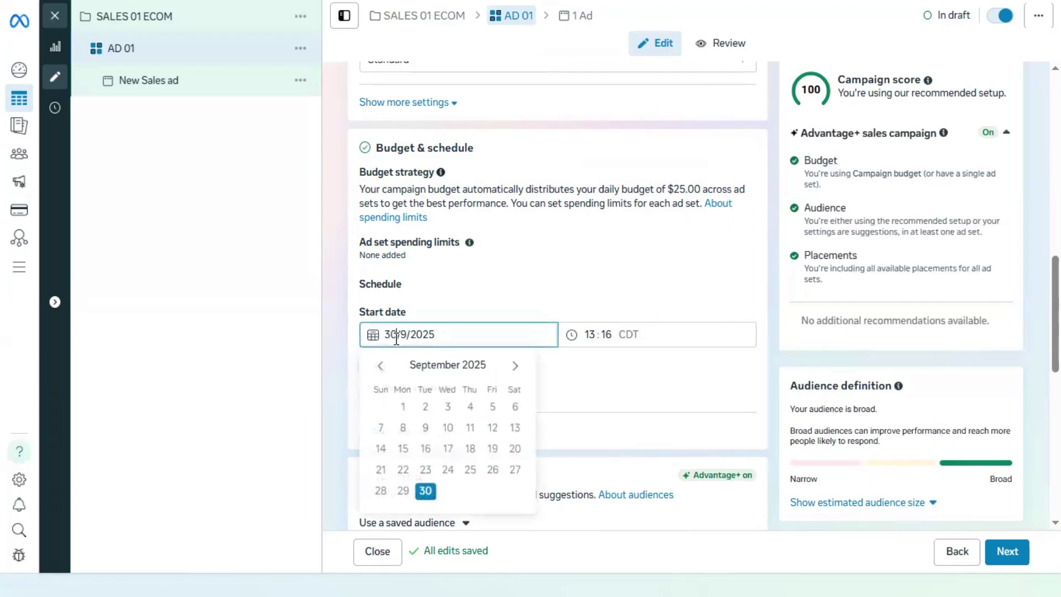
{"action": "left_click", "coordinate": [513, 365]}
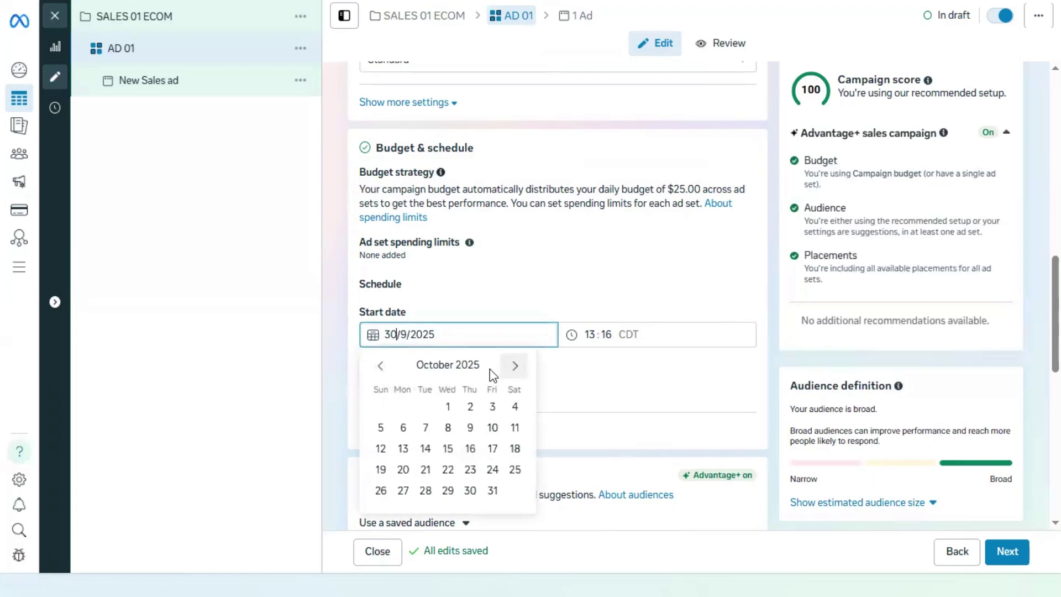
{"action": "left_click", "coordinate": [447, 407]}
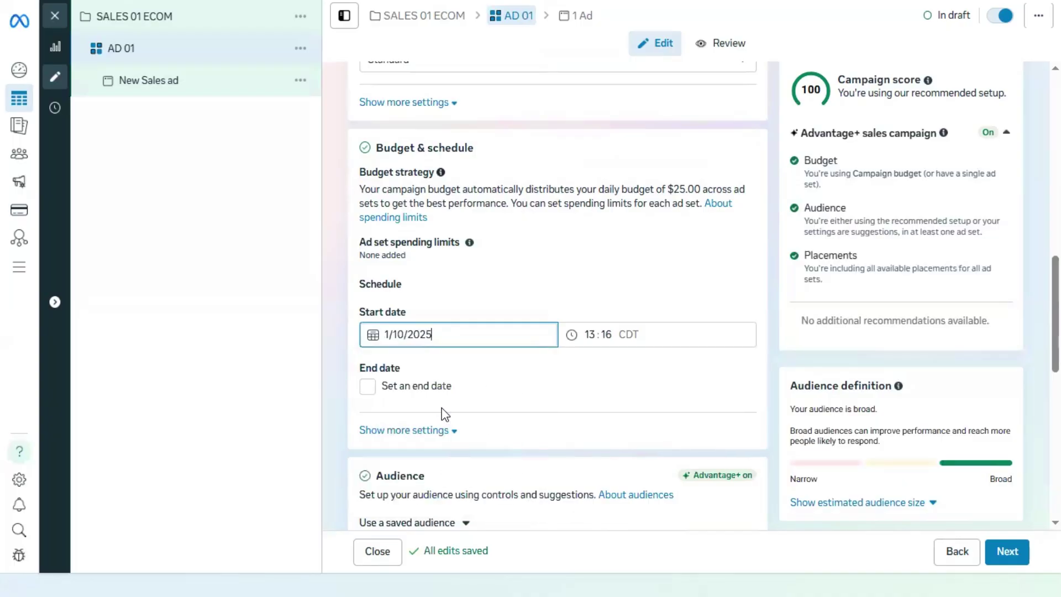
{"action": "left_click", "coordinate": [587, 335]}
{"action": "type", "text": "10"}
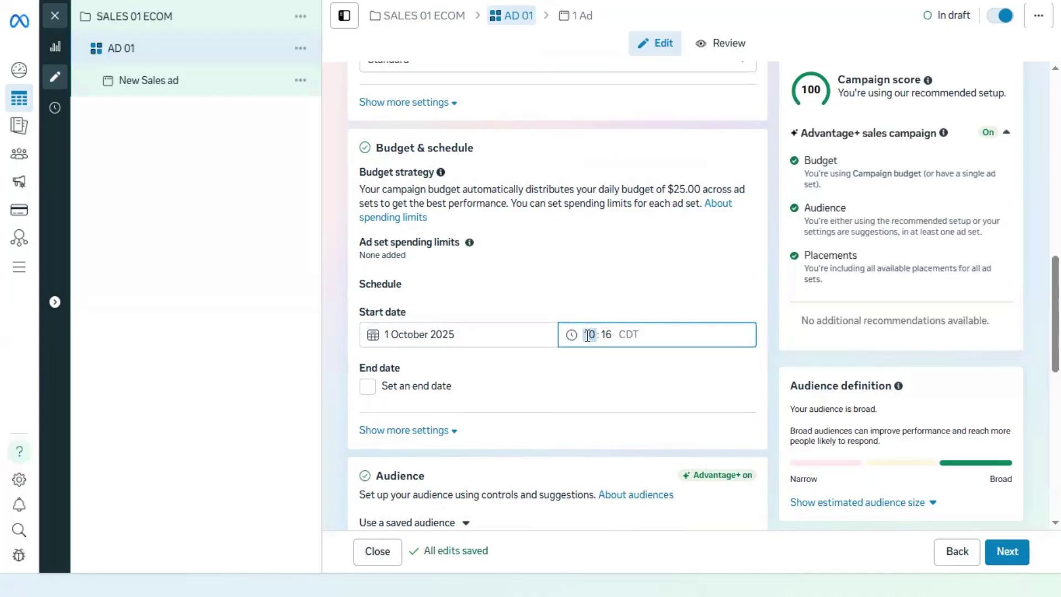
{"action": "type", "text": "12"}
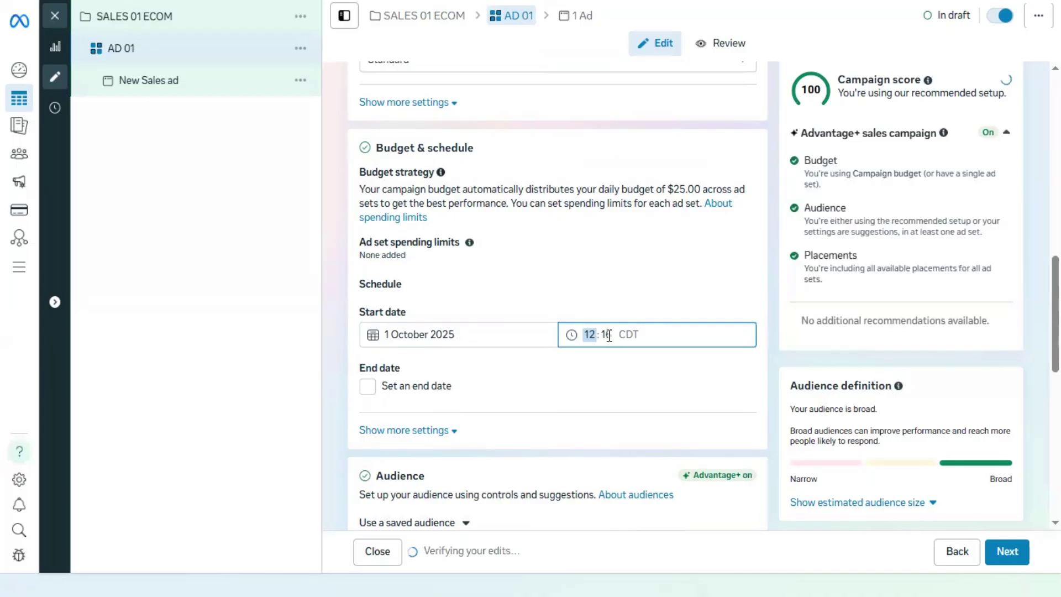
{"action": "left_click", "coordinate": [608, 335]}
{"action": "type", "text": "00"}
{"action": "left_click", "coordinate": [620, 357]}
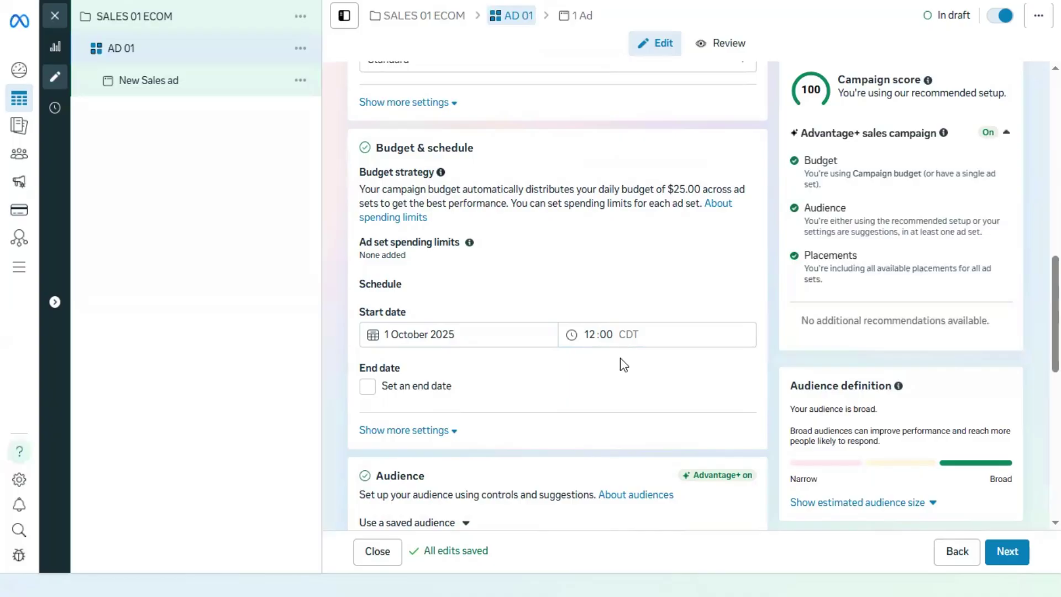
Examine the Audience section, including its additional controls for minimum age, excluded custom audiences and languages.
{"action": "scroll", "coordinate": [620, 359], "scroll_direction": "down", "scroll_amount": 3}
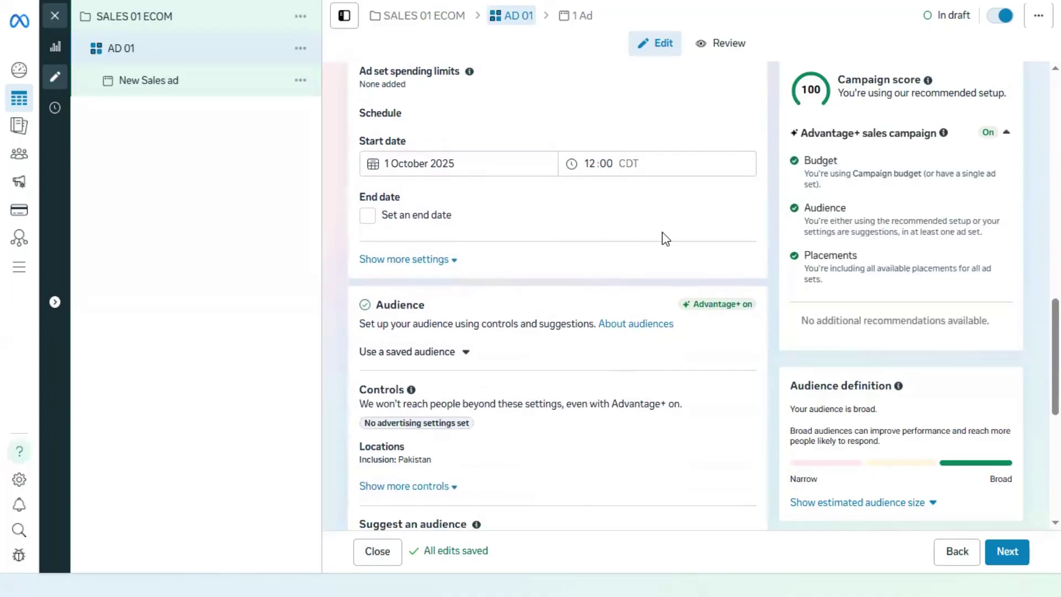
{"action": "scroll", "coordinate": [662, 231], "scroll_direction": "down", "scroll_amount": 2}
{"action": "scroll", "coordinate": [662, 238], "scroll_direction": "down", "scroll_amount": 1}
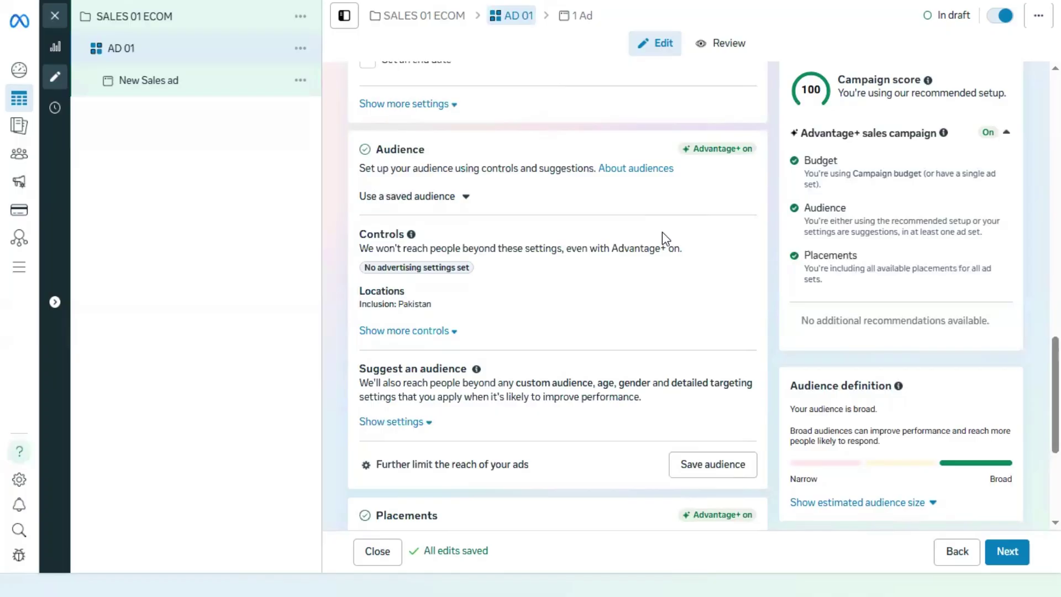
{"action": "scroll", "coordinate": [662, 231], "scroll_direction": "down", "scroll_amount": 2}
{"action": "scroll", "coordinate": [662, 231], "scroll_direction": "up", "scroll_amount": 2}
{"action": "left_click", "coordinate": [462, 334]}
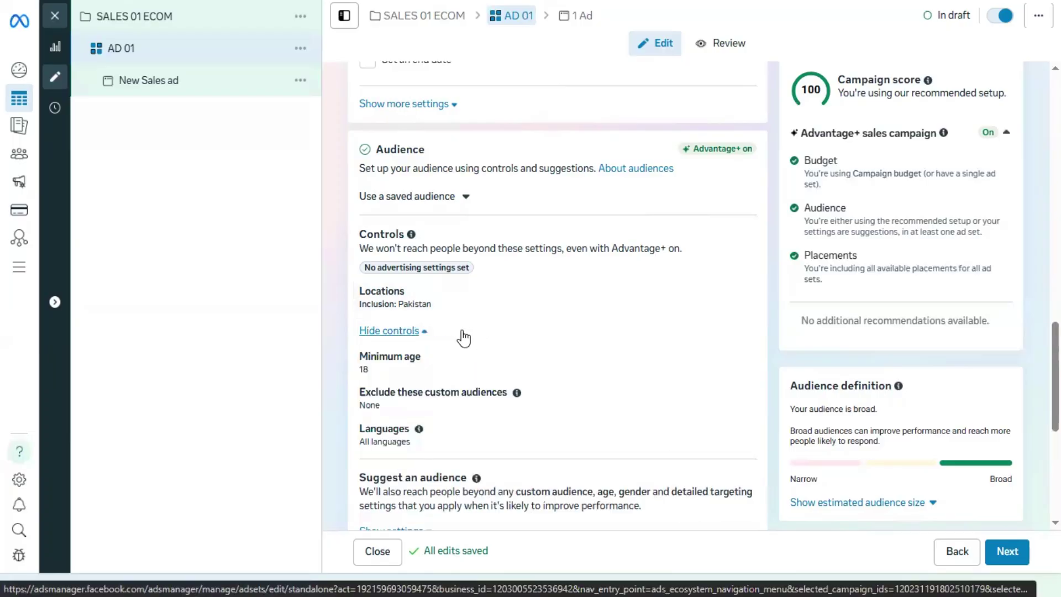
{"action": "left_click", "coordinate": [425, 331]}
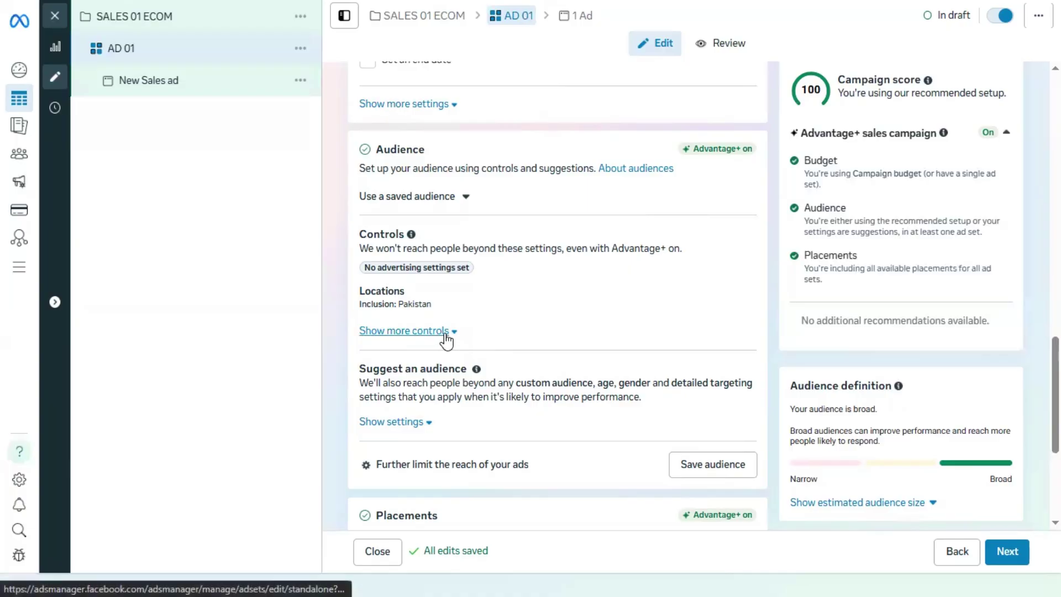
{"action": "left_click", "coordinate": [444, 333]}
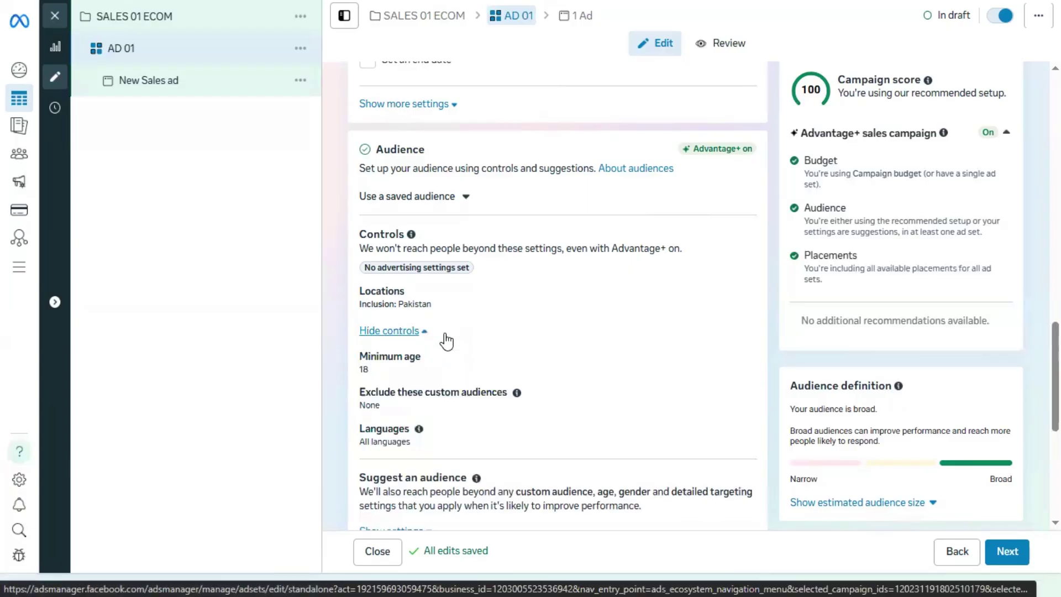
{"action": "scroll", "coordinate": [446, 341], "scroll_direction": "down", "scroll_amount": 4}
{"action": "scroll", "coordinate": [445, 339], "scroll_direction": "up", "scroll_amount": 1}
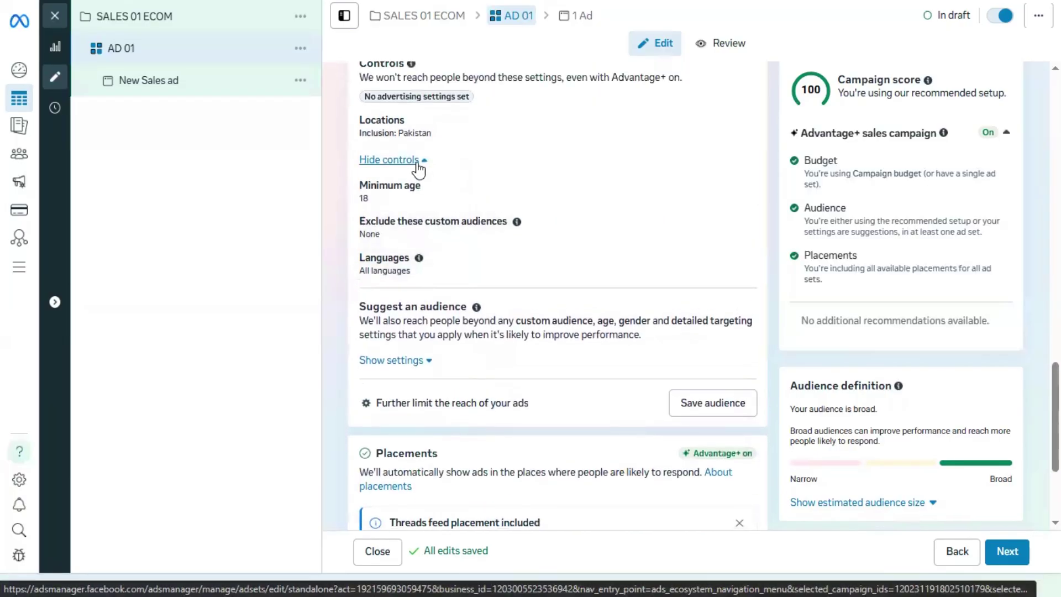
{"action": "left_click", "coordinate": [419, 164]}
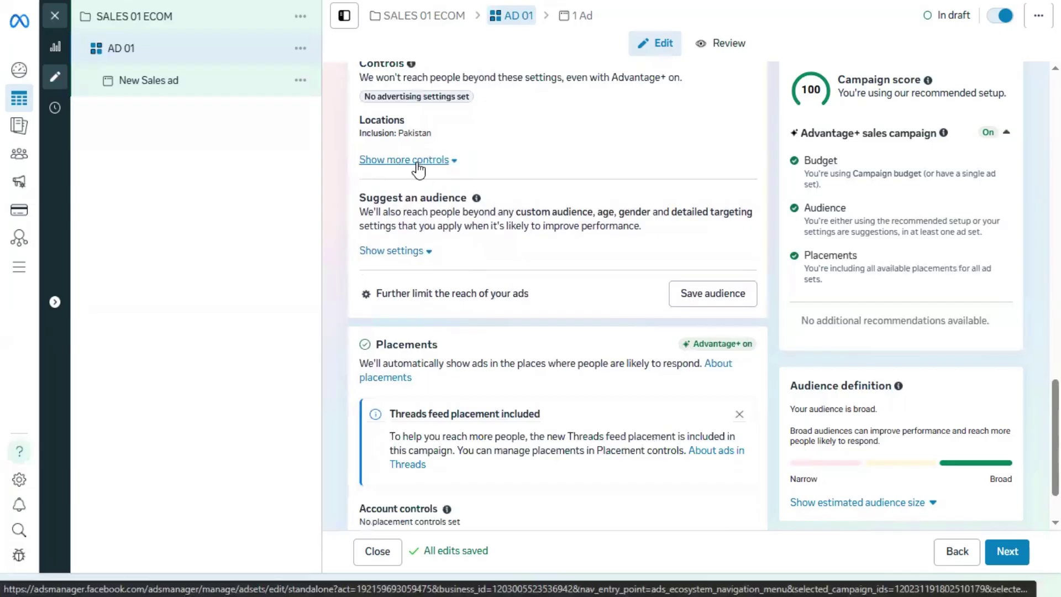
Try the audience setup that further limits the ads' reach, and switch back to the recommended setup.
{"action": "left_click", "coordinate": [423, 286]}
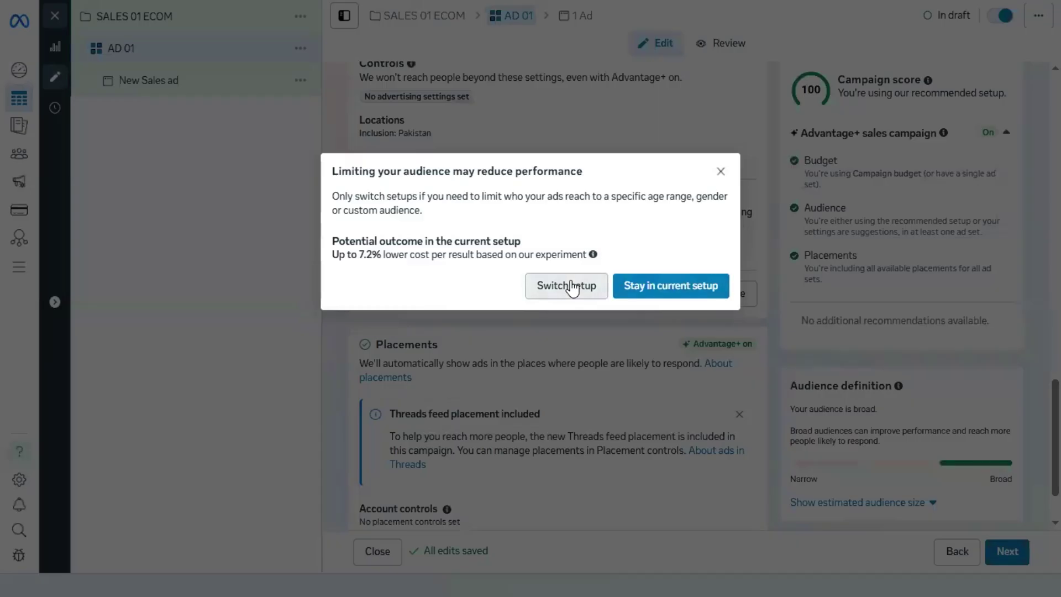
{"action": "left_click", "coordinate": [572, 288]}
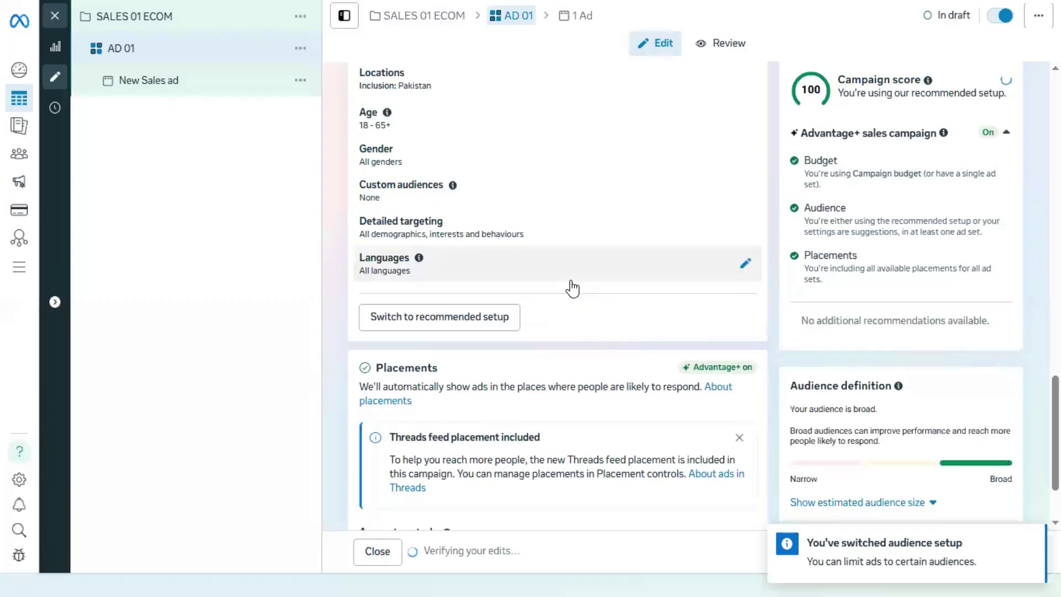
{"action": "scroll", "coordinate": [574, 287], "scroll_direction": "down", "scroll_amount": 2}
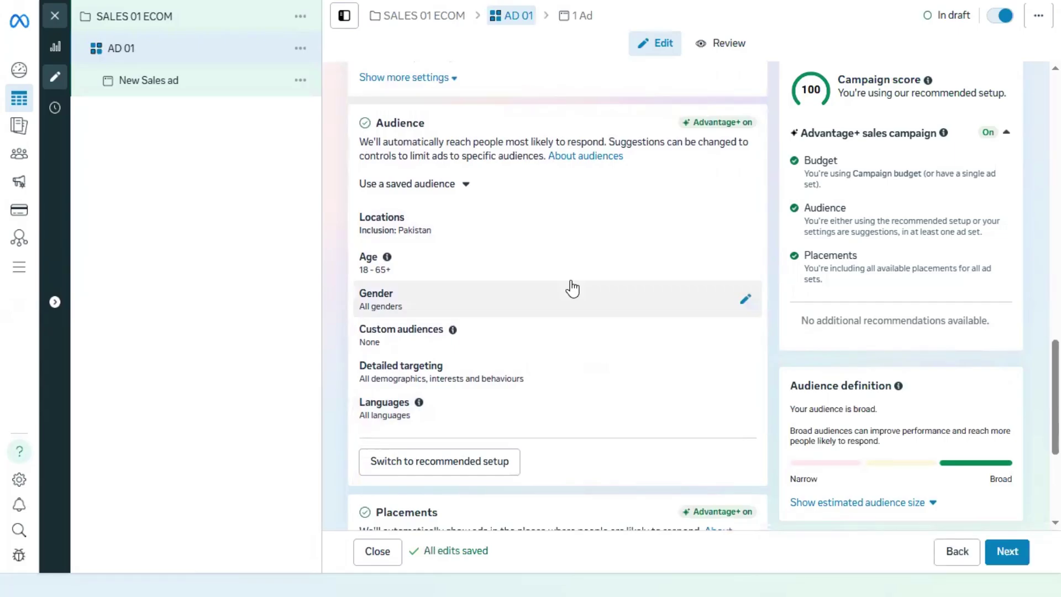
{"action": "mouse_move", "coordinate": [706, 127]}
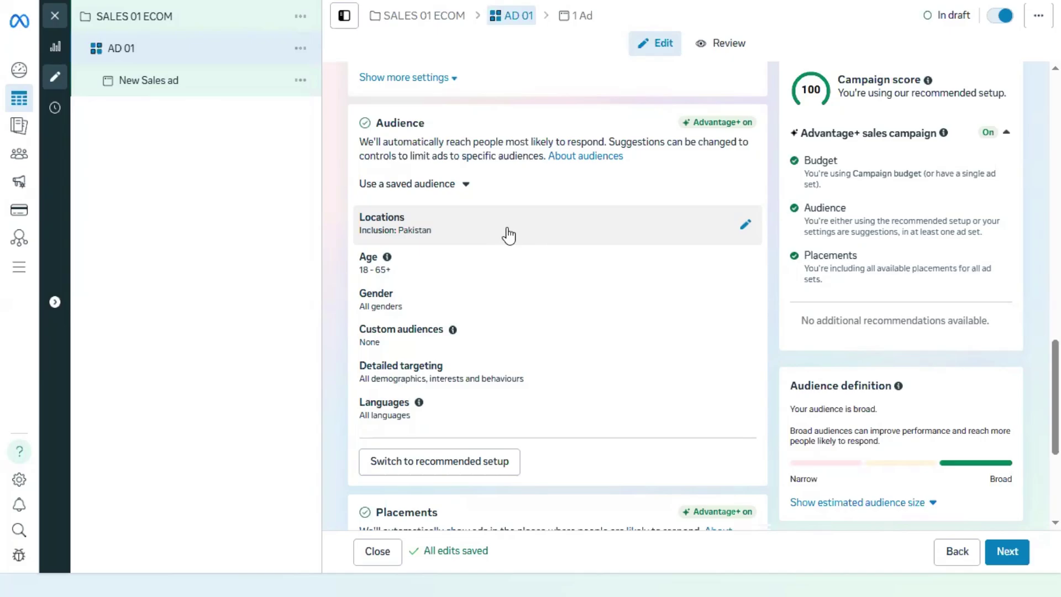
{"action": "double_click", "coordinate": [406, 141]}
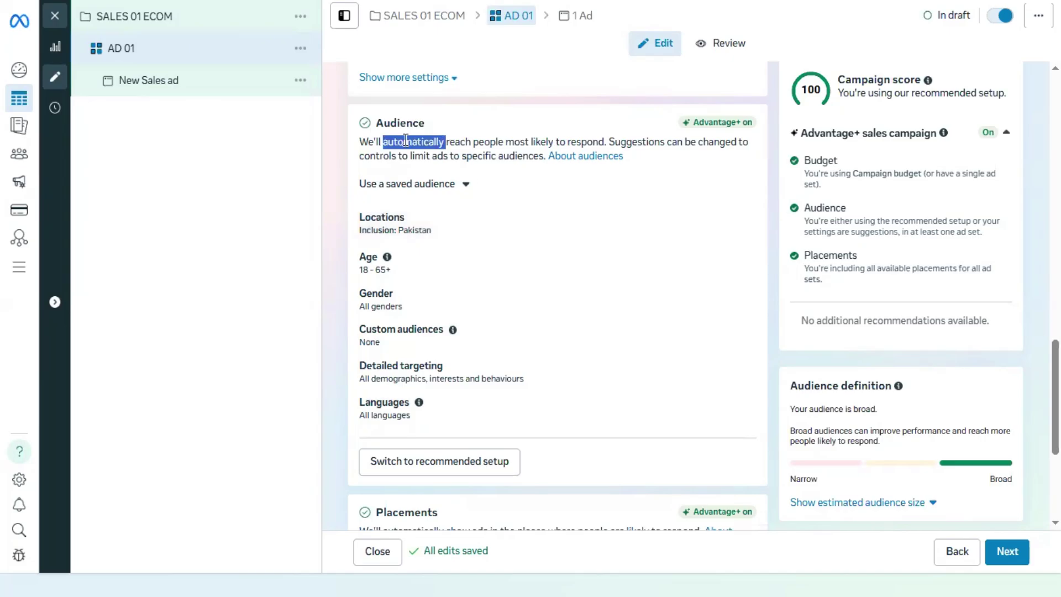
{"action": "left_click", "coordinate": [529, 196]}
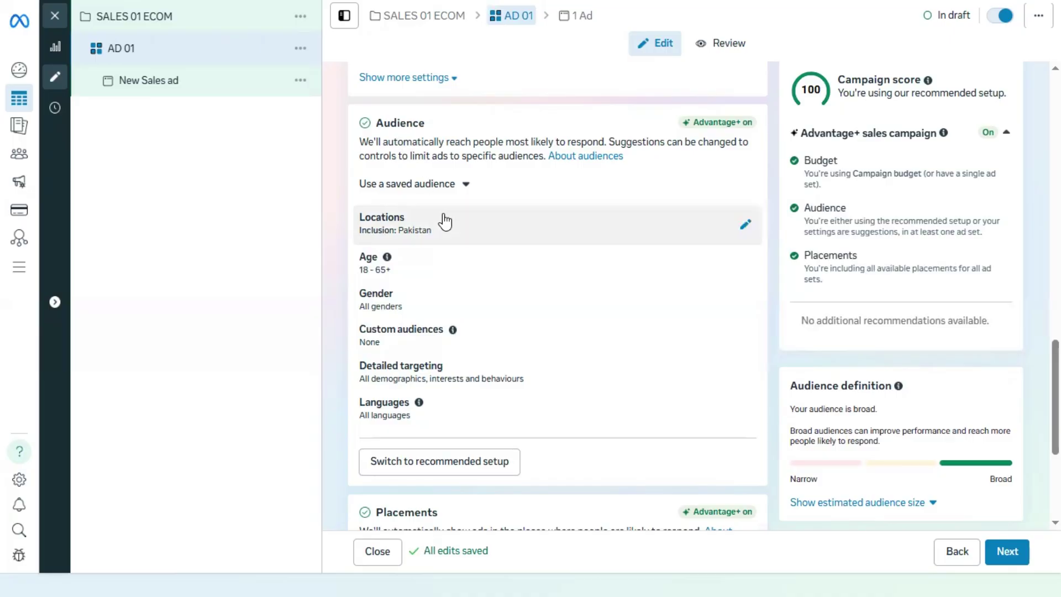
{"action": "left_click", "coordinate": [482, 463]}
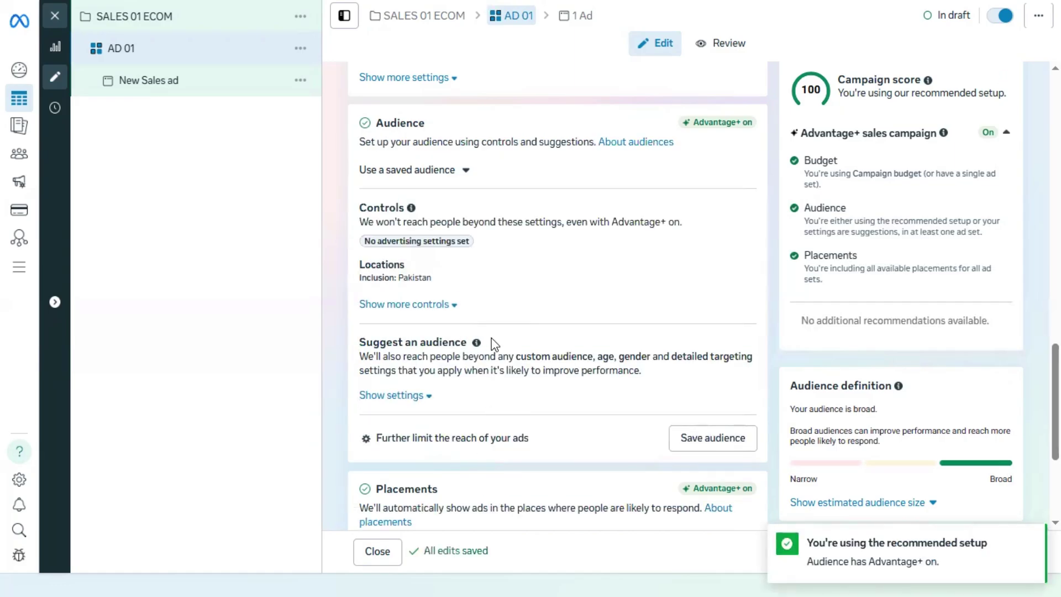
Switch the ad set's audience to the setup that further limits the reach of the ads.
{"action": "left_click", "coordinate": [468, 439]}
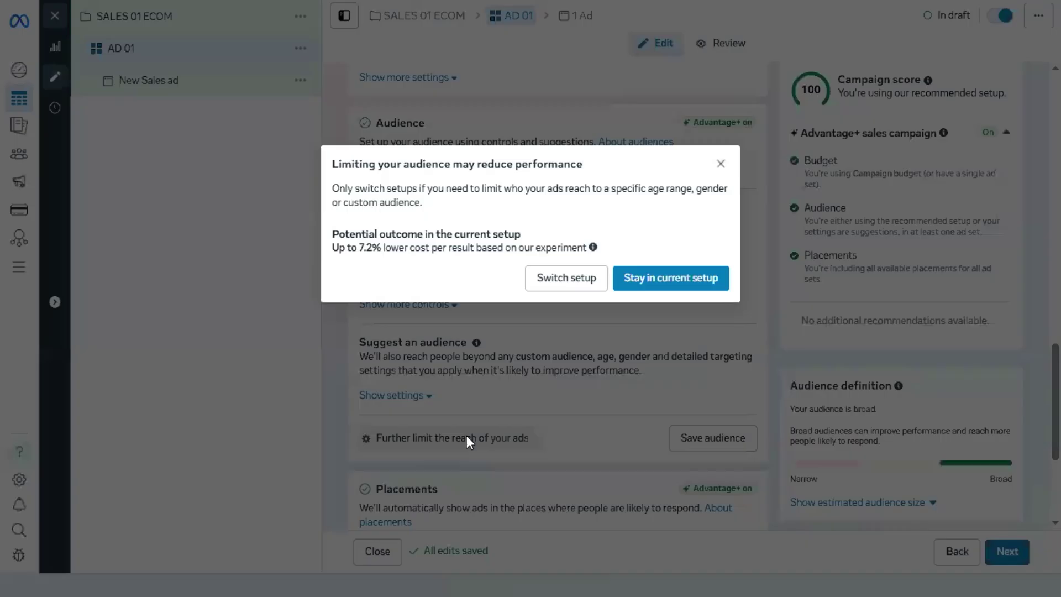
{"action": "left_click", "coordinate": [561, 294]}
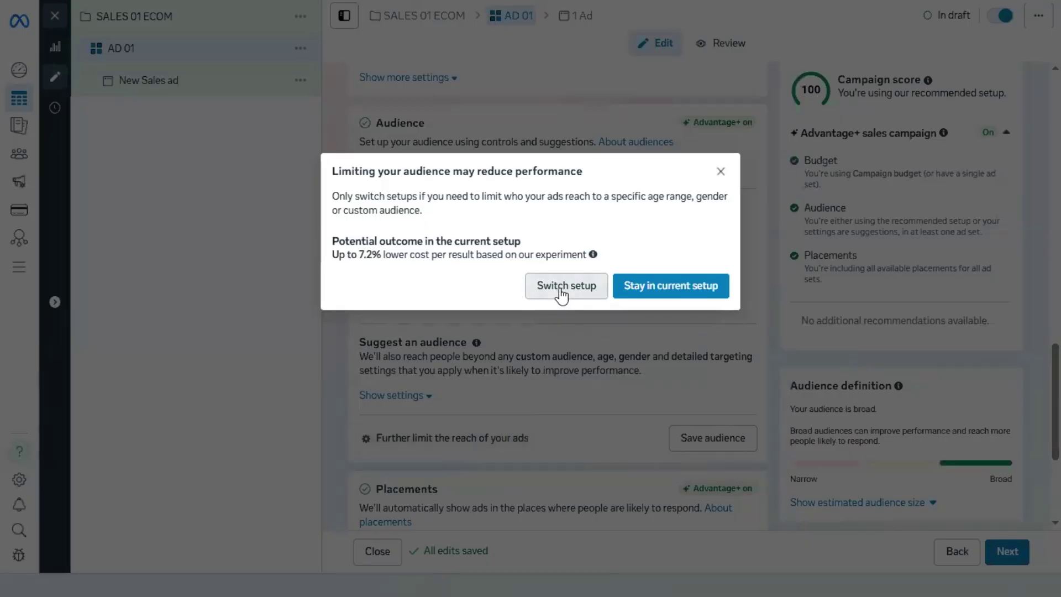
{"action": "left_click", "coordinate": [561, 294]}
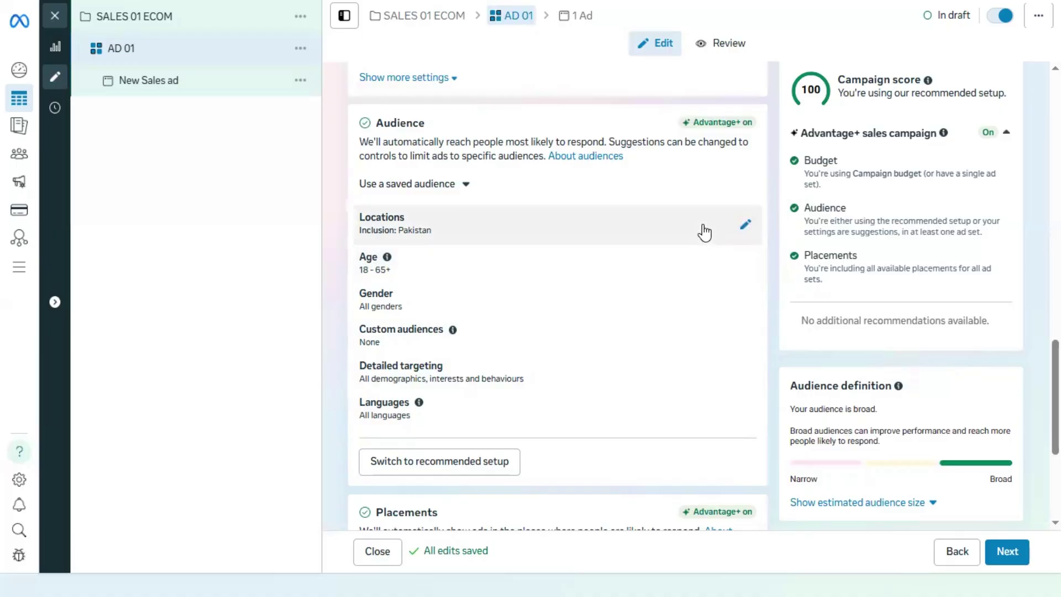
Check the audience's location settings and review its age, gender, custom audience, detailed targeting and language fields.
{"action": "left_click", "coordinate": [744, 229]}
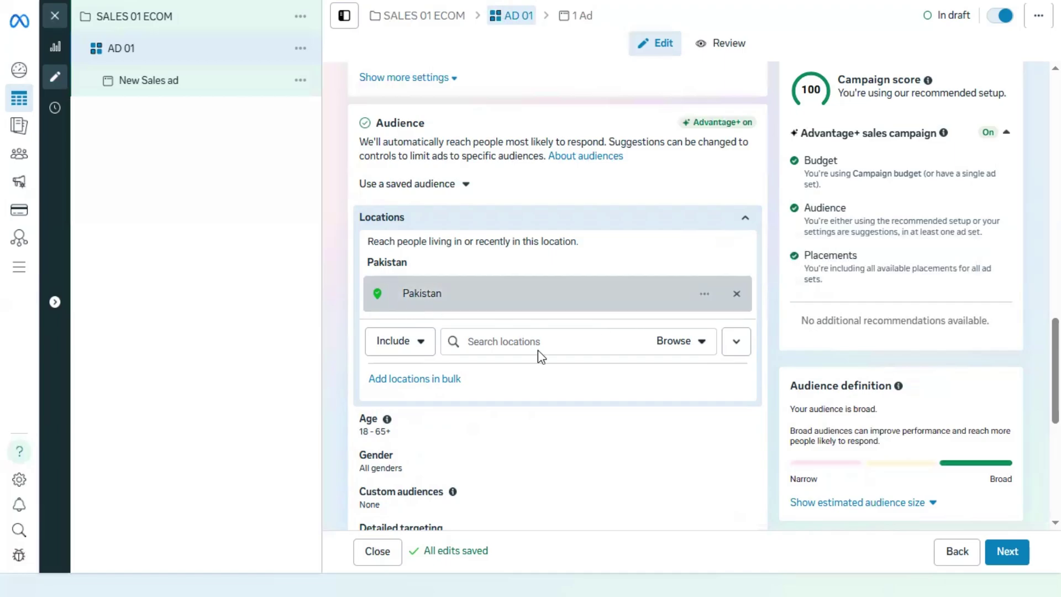
{"action": "left_click", "coordinate": [739, 232]}
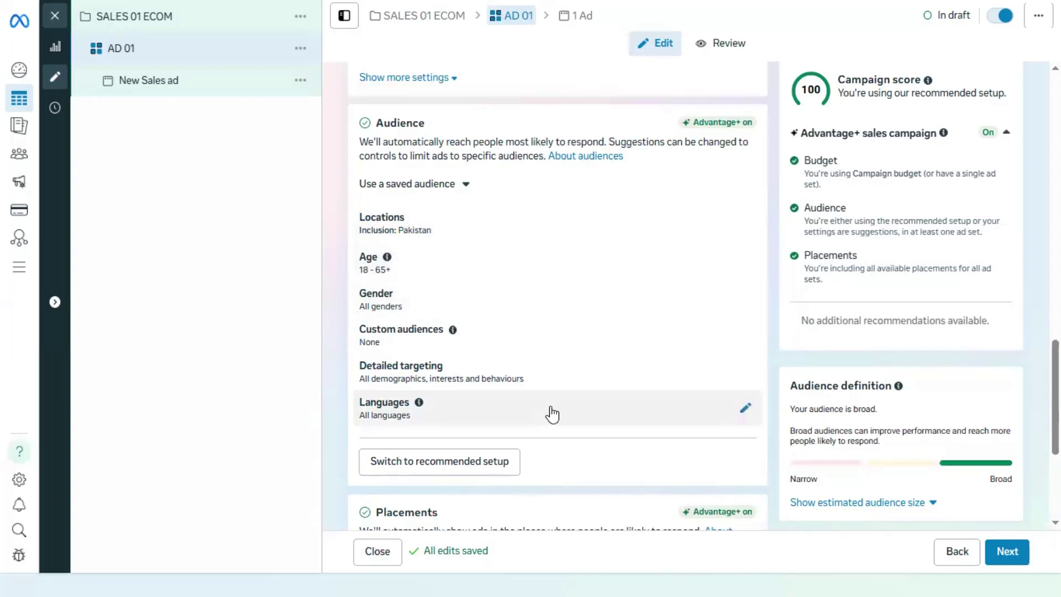
{"action": "scroll", "coordinate": [551, 412], "scroll_direction": "down", "scroll_amount": 2}
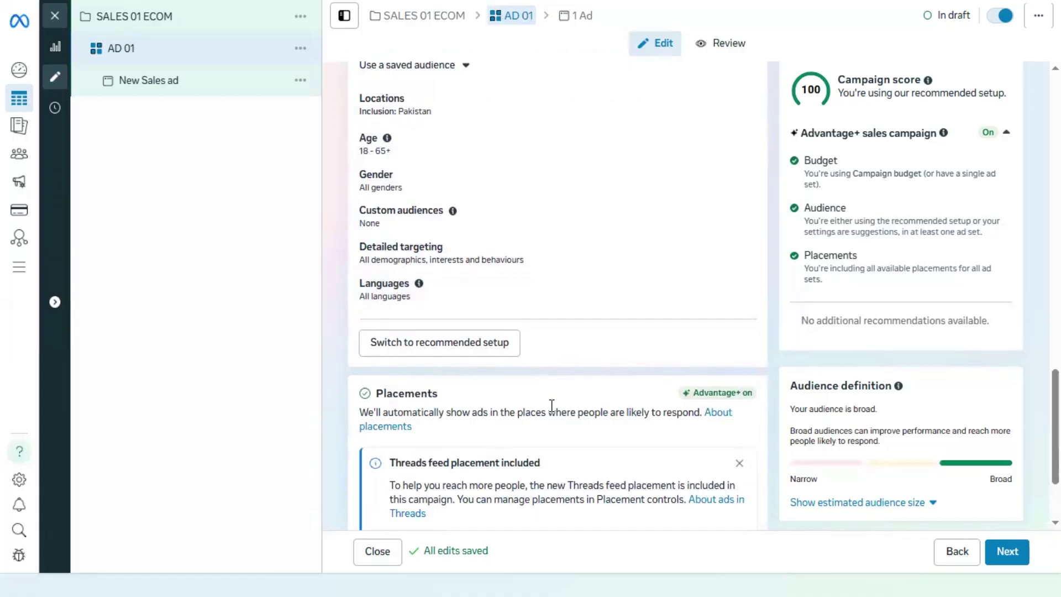
{"action": "scroll", "coordinate": [551, 406], "scroll_direction": "up", "scroll_amount": 3}
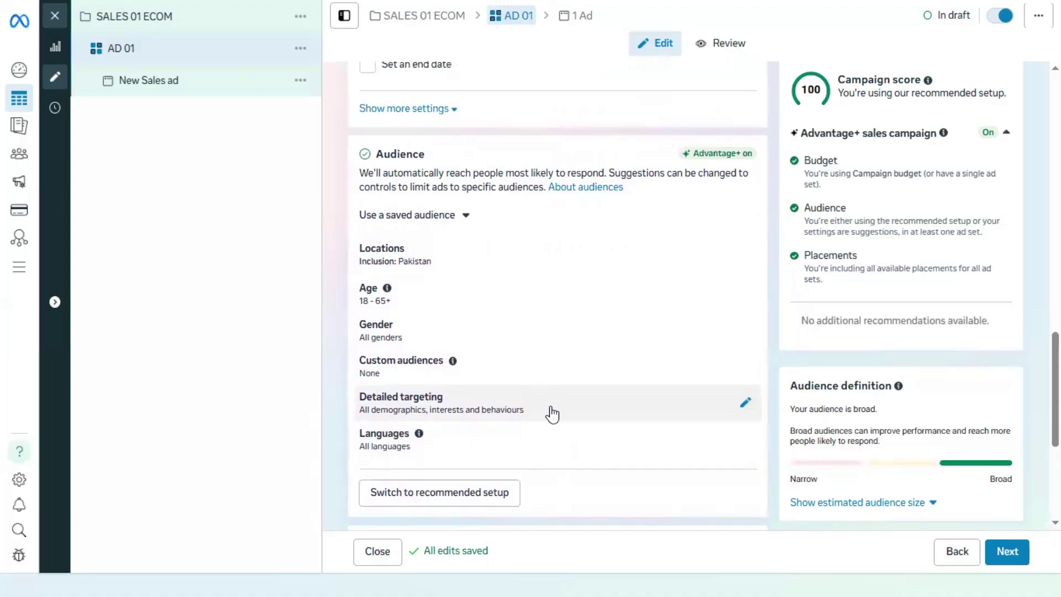
{"action": "scroll", "coordinate": [551, 414], "scroll_direction": "down", "scroll_amount": 1}
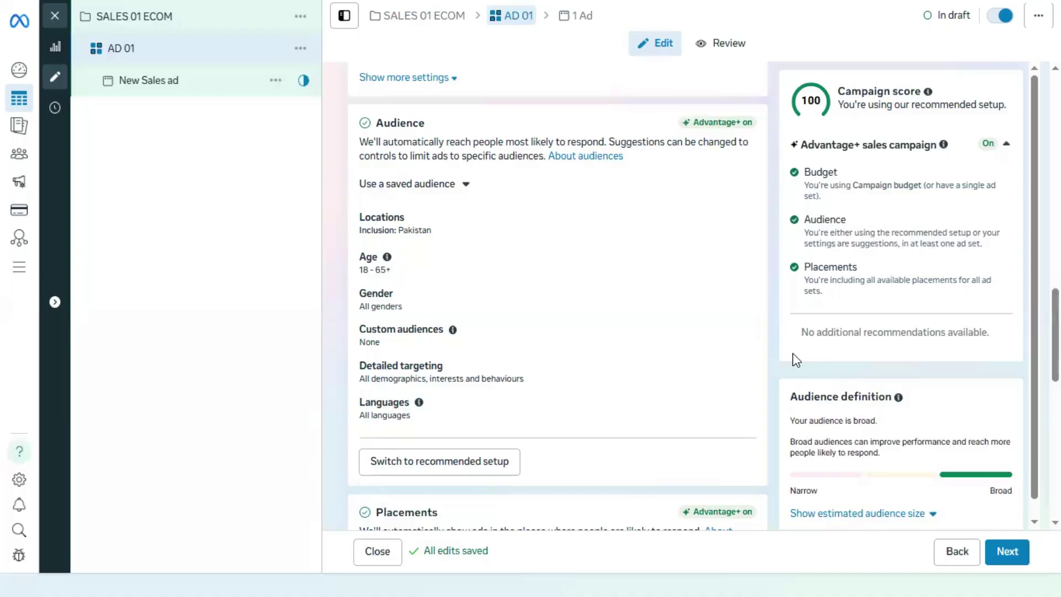
Open the new sales ad in the ad set and rename it as VIDEO AD.
{"action": "left_click", "coordinate": [583, 20]}
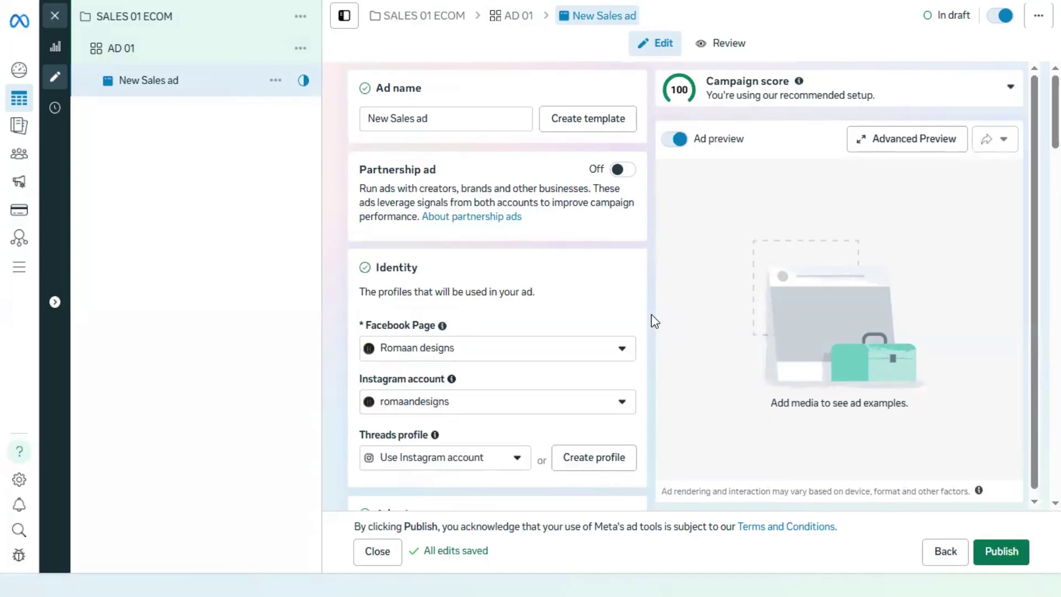
{"action": "double_click", "coordinate": [459, 123]}
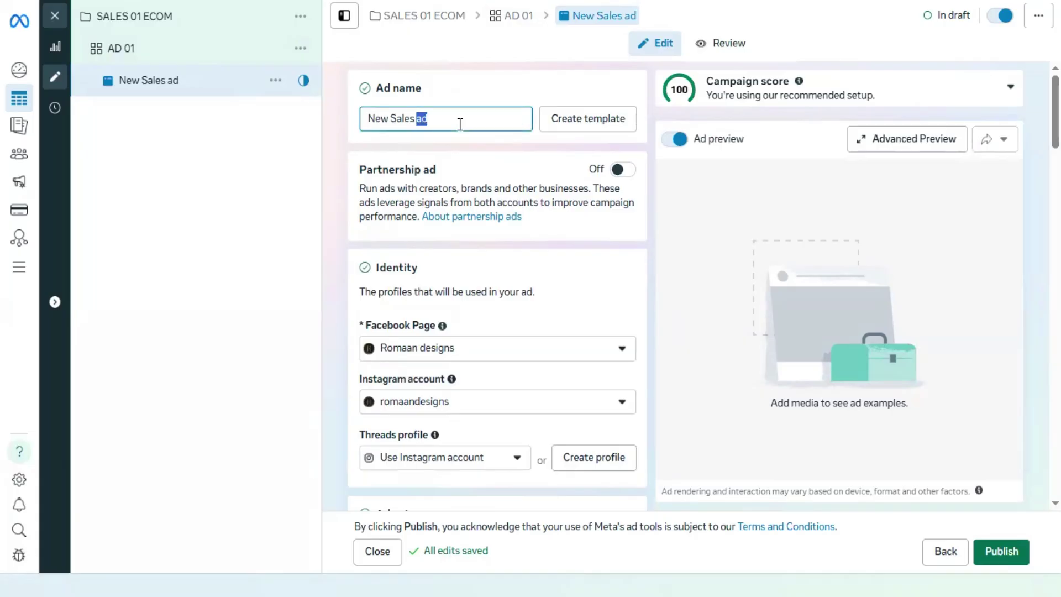
{"action": "key", "text": "ctrl+a"}
{"action": "key", "text": "BackSpace"}
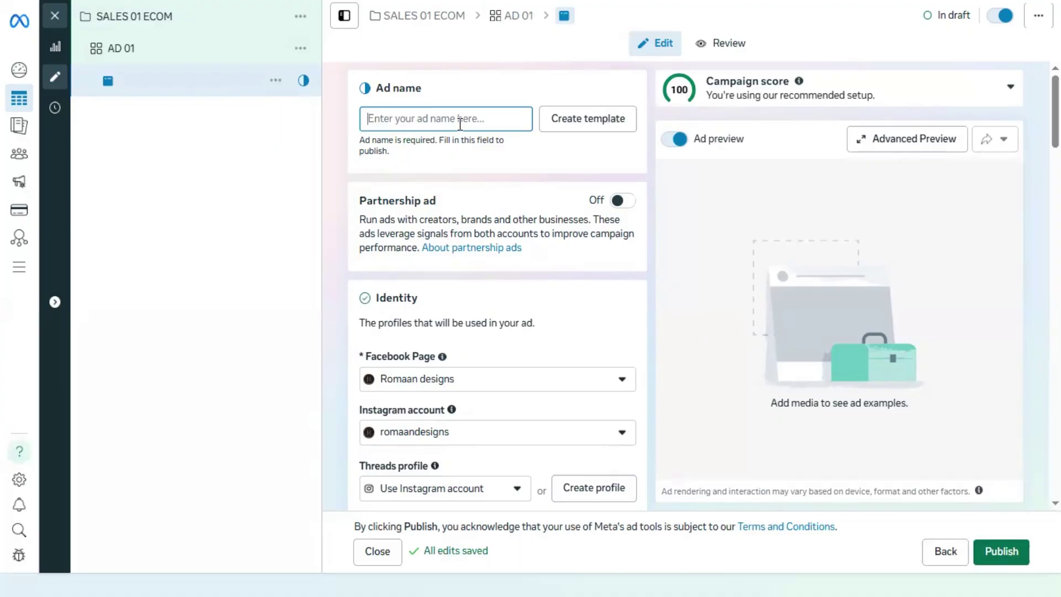
{"action": "type", "text": "VIDEON"}
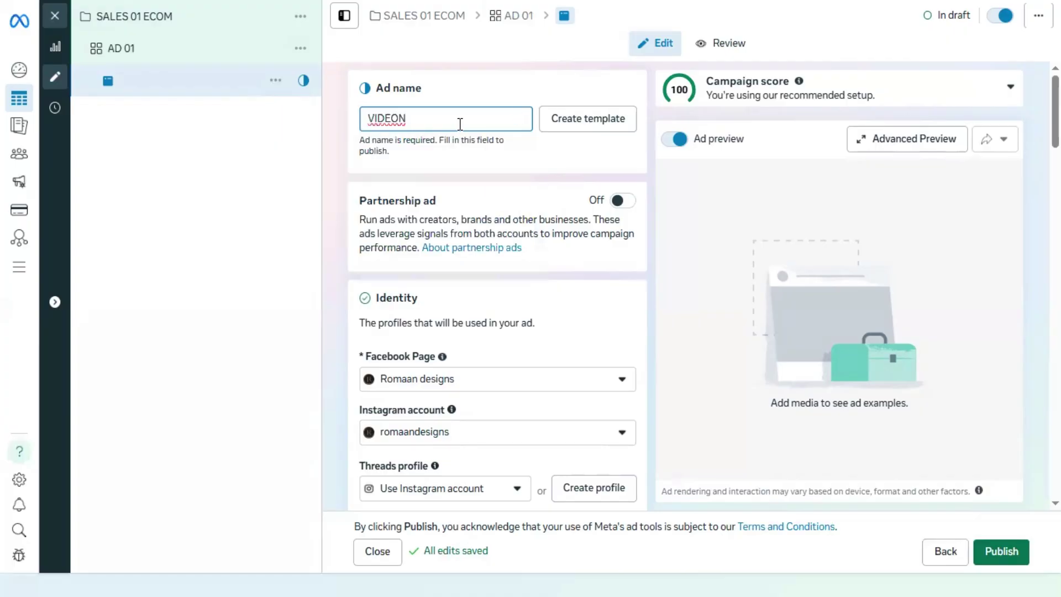
{"action": "key", "text": "BackSpace"}
{"action": "key", "text": "BackSpace"}
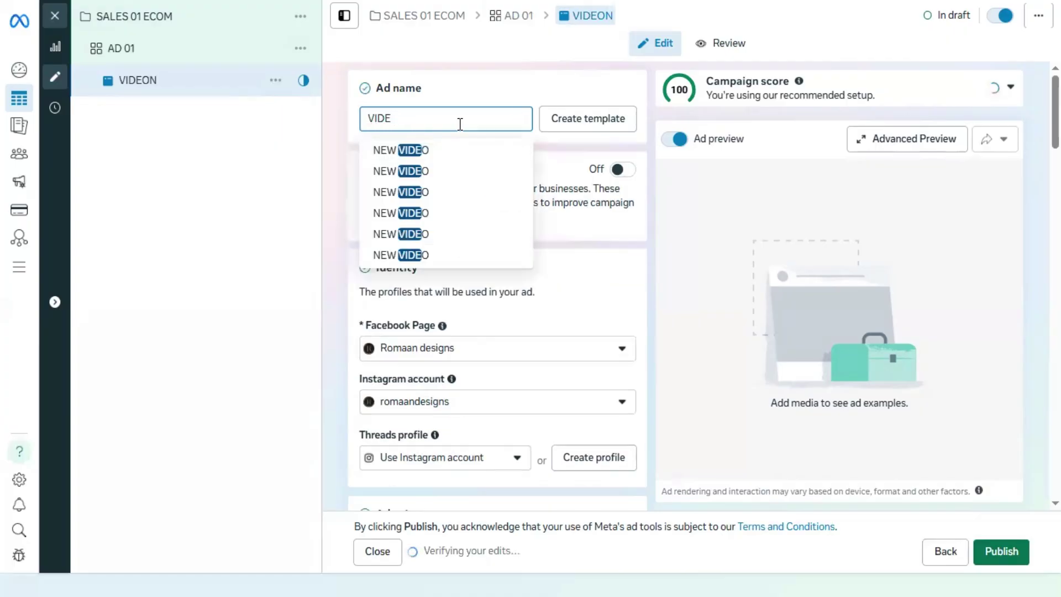
{"action": "type", "text": "O AD"}
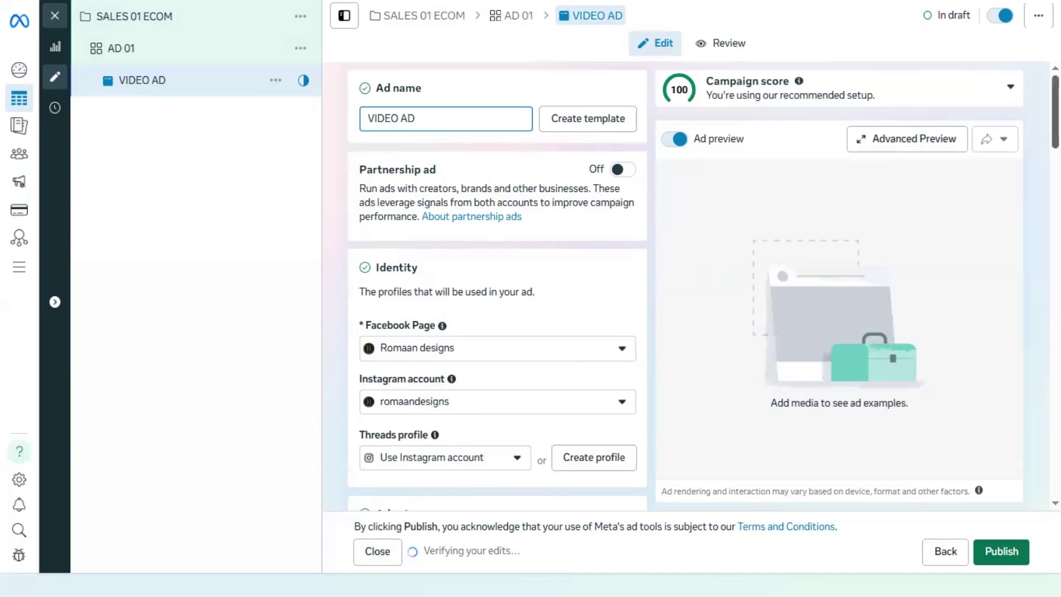
Review the ad's identity and creative source options, and choose Create ad as the ad setup.
{"action": "scroll", "coordinate": [590, 347], "scroll_direction": "down", "scroll_amount": 2}
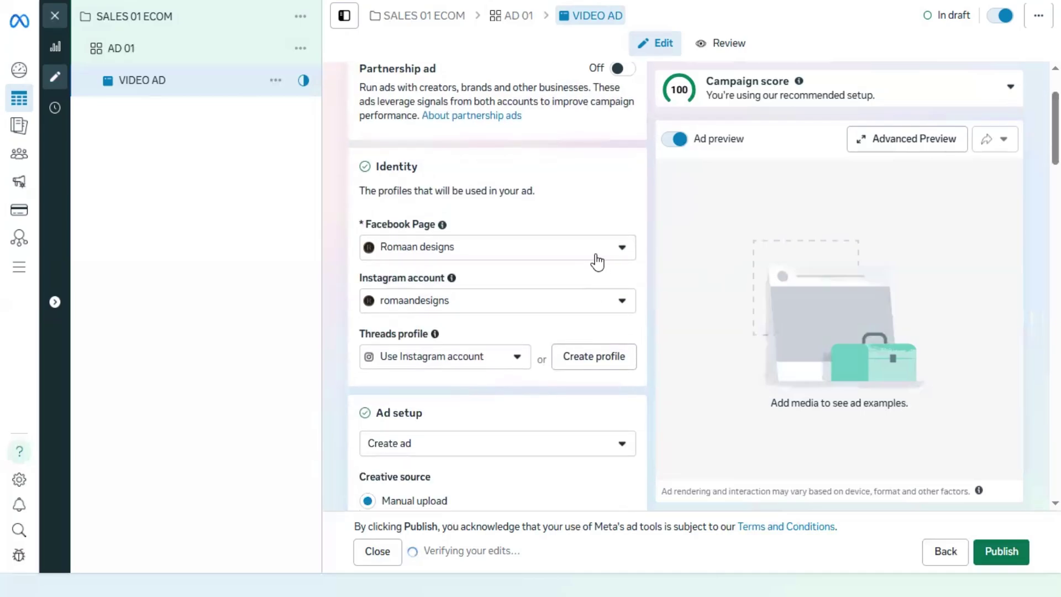
{"action": "scroll", "coordinate": [497, 287], "scroll_direction": "down", "scroll_amount": 5}
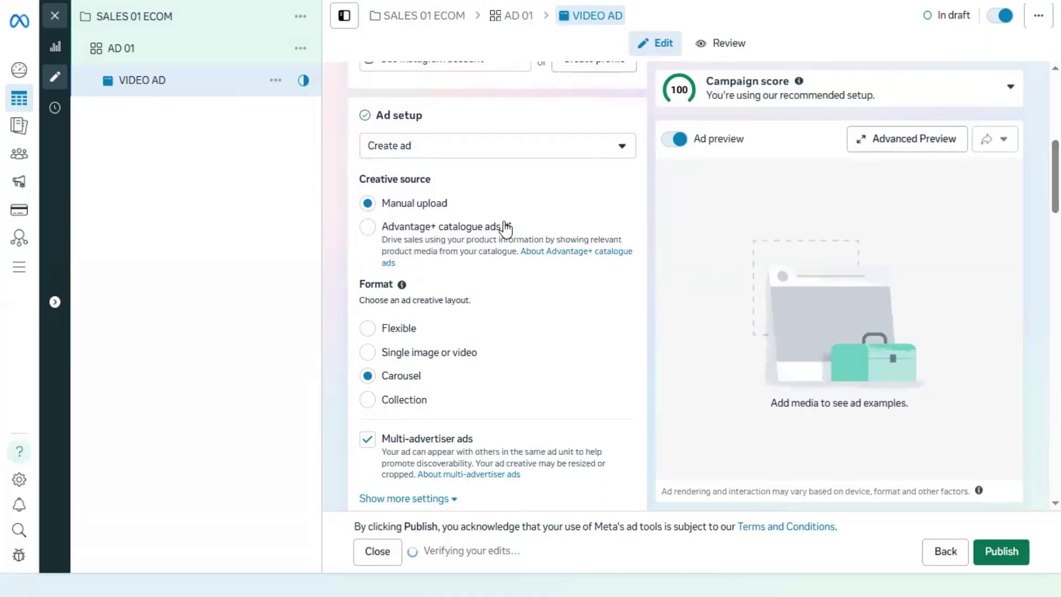
{"action": "mouse_move", "coordinate": [505, 226]}
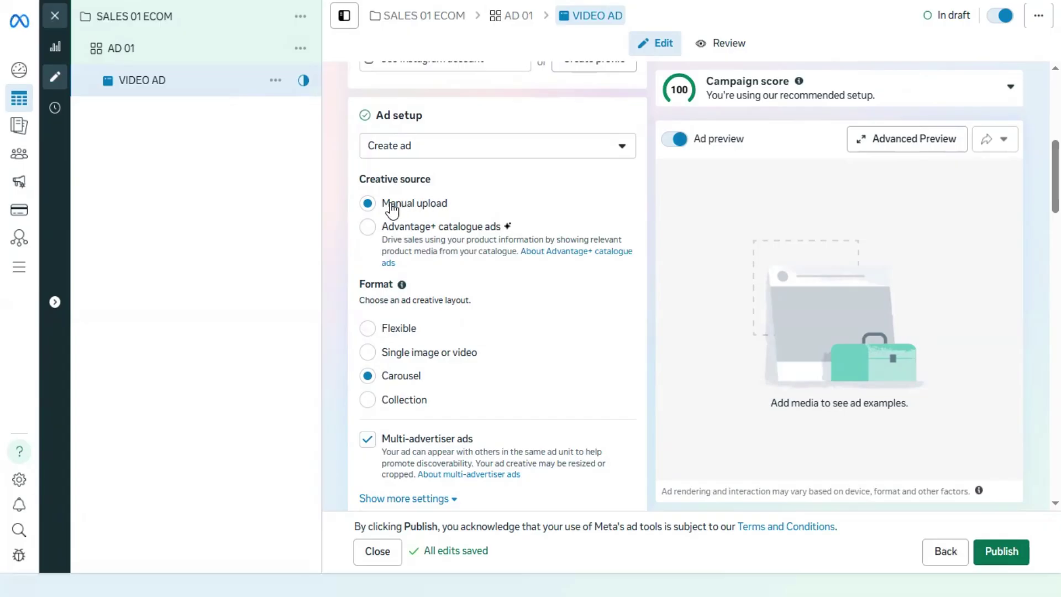
{"action": "left_click", "coordinate": [529, 150]}
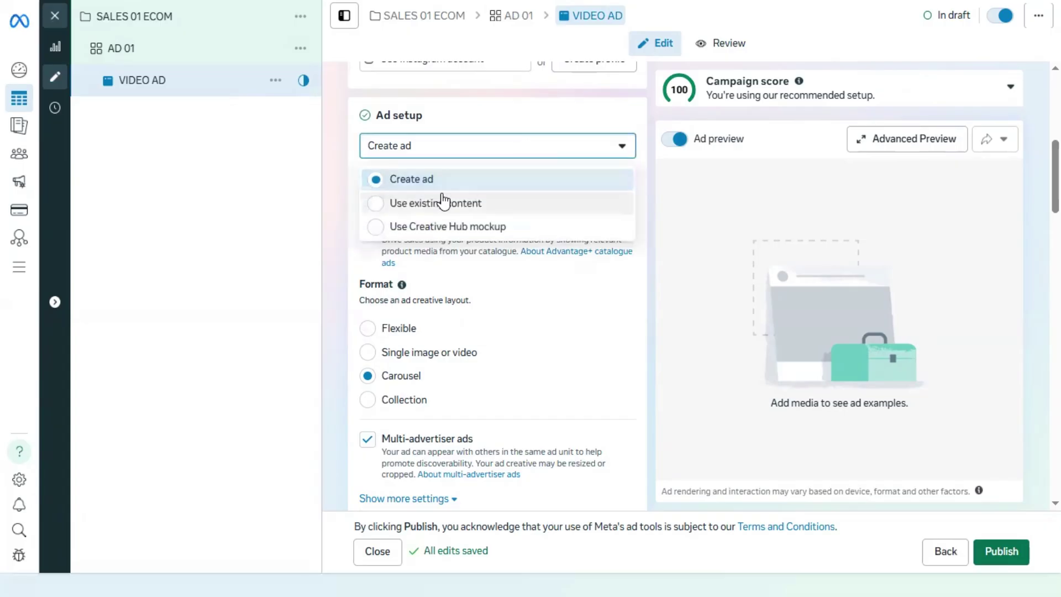
{"action": "left_click", "coordinate": [462, 185]}
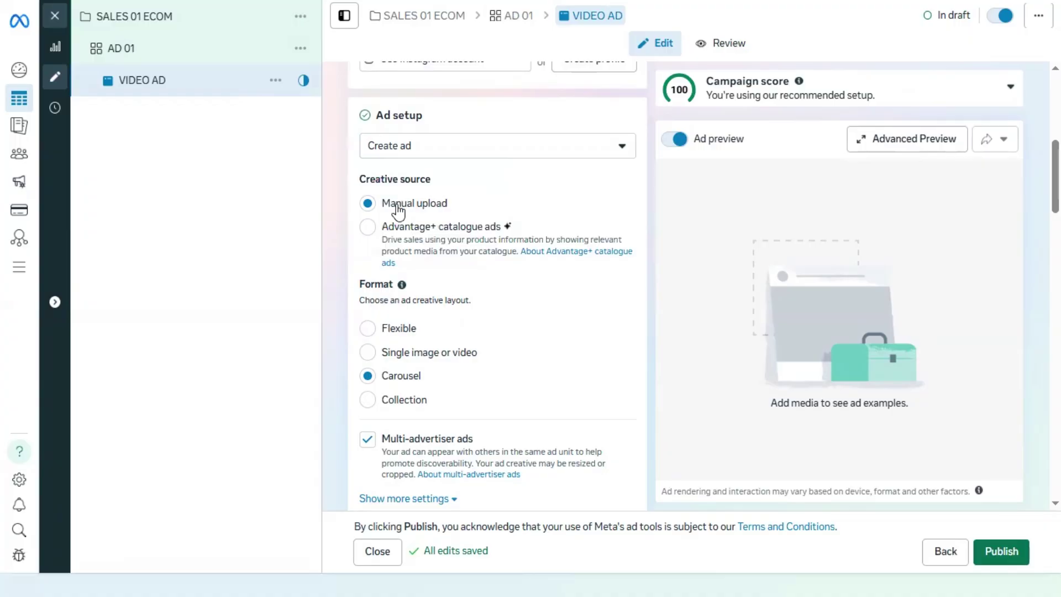
Set the ad format to Single image or video and turn off multi-advertiser ads.
{"action": "scroll", "coordinate": [509, 300], "scroll_direction": "down", "scroll_amount": 1}
{"action": "scroll", "coordinate": [510, 300], "scroll_direction": "down", "scroll_amount": 2}
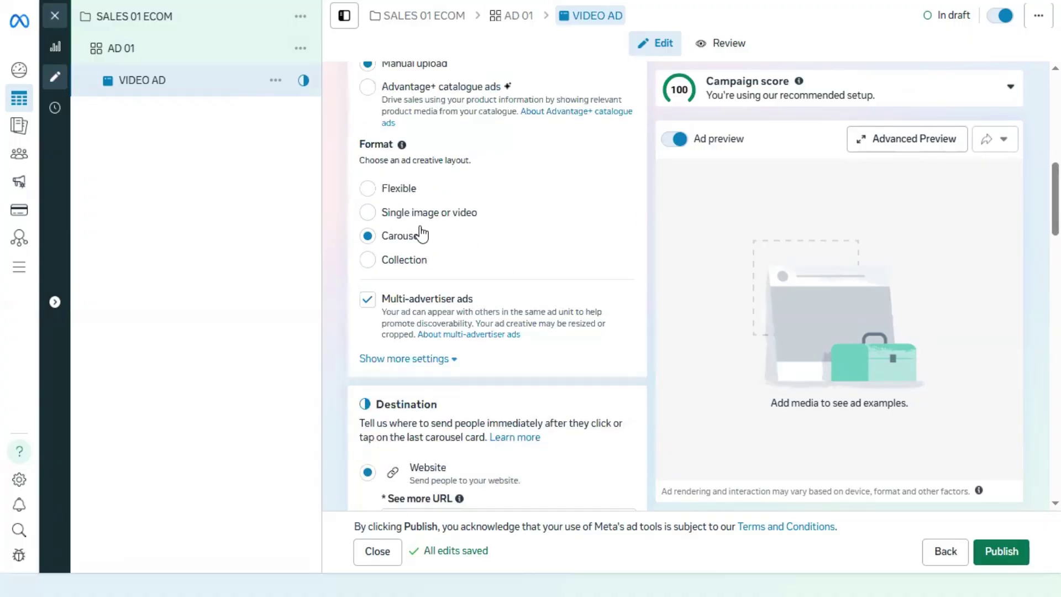
{"action": "left_click", "coordinate": [385, 211]}
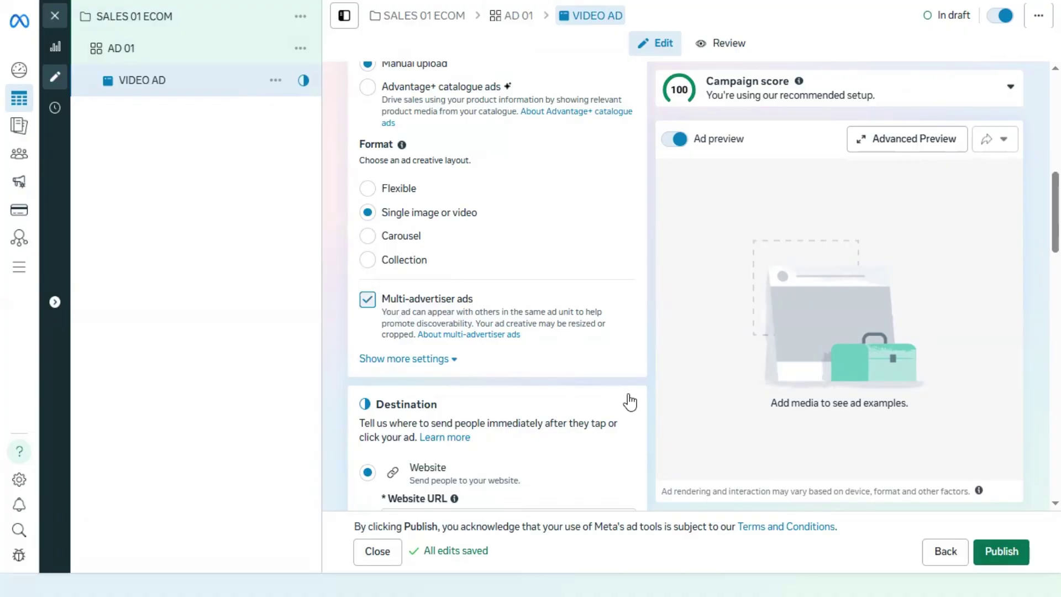
{"action": "left_click", "coordinate": [569, 337]}
{"action": "scroll", "coordinate": [569, 339], "scroll_direction": "down", "scroll_amount": 3}
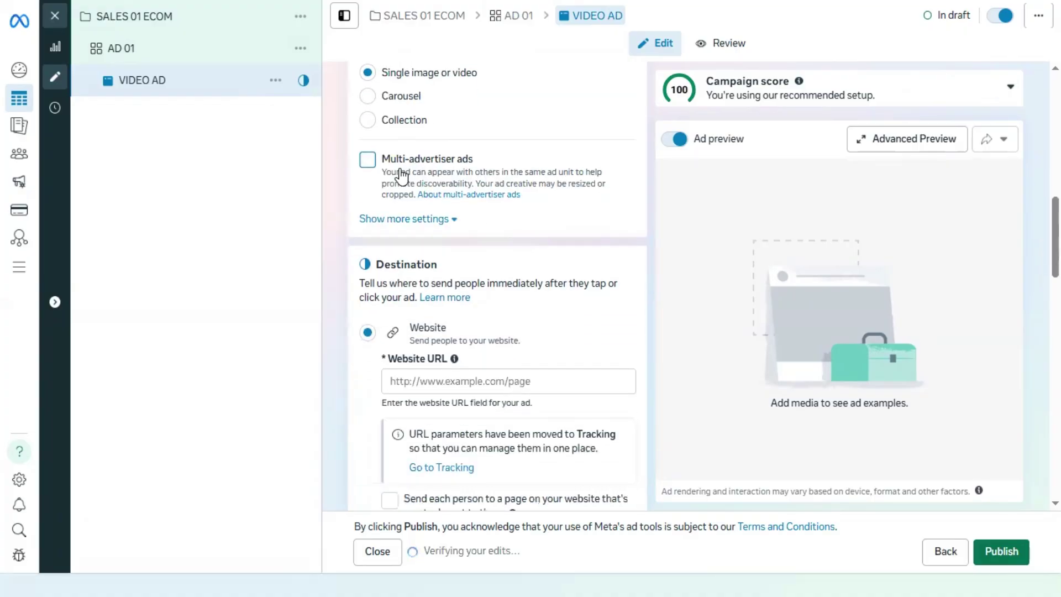
Examine the ad's additional schedule settings and the Destination section, including the website URL field and browser add-ons.
{"action": "left_click", "coordinate": [452, 225]}
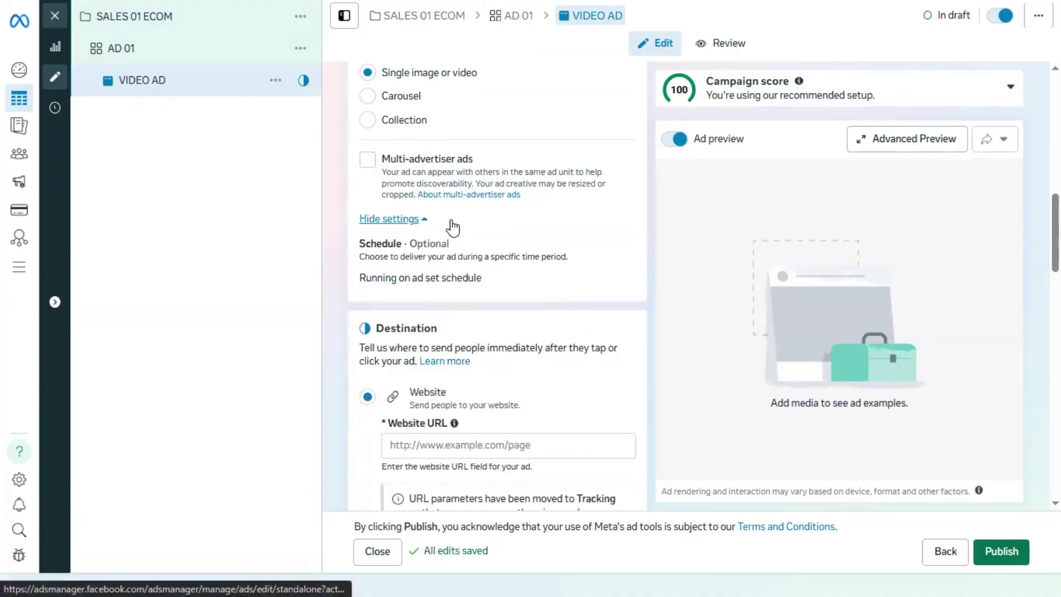
{"action": "left_click", "coordinate": [426, 222]}
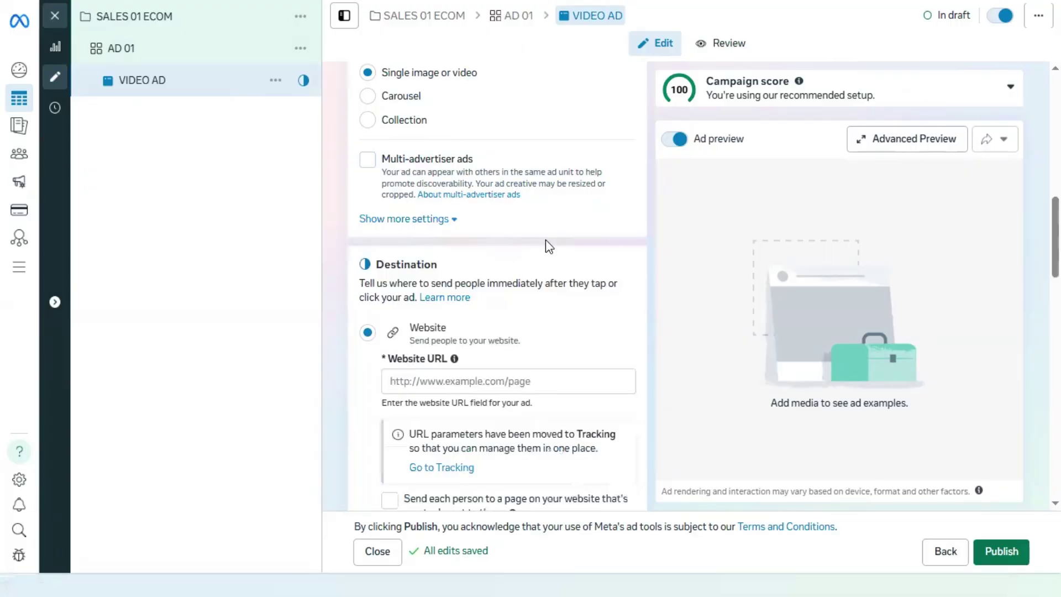
{"action": "scroll", "coordinate": [596, 258], "scroll_direction": "down", "scroll_amount": 3}
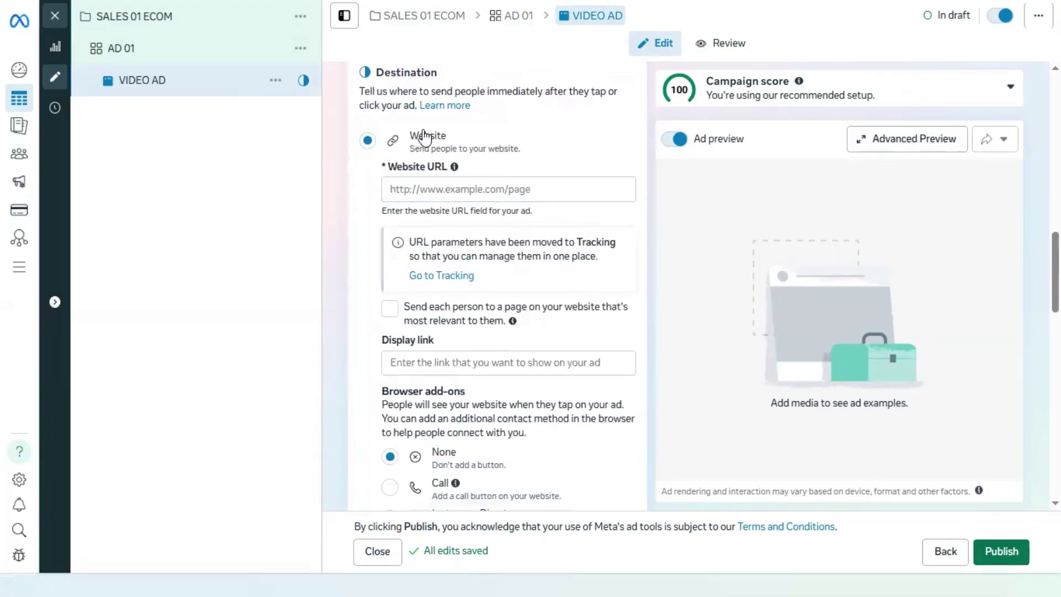
{"action": "left_click", "coordinate": [450, 187]}
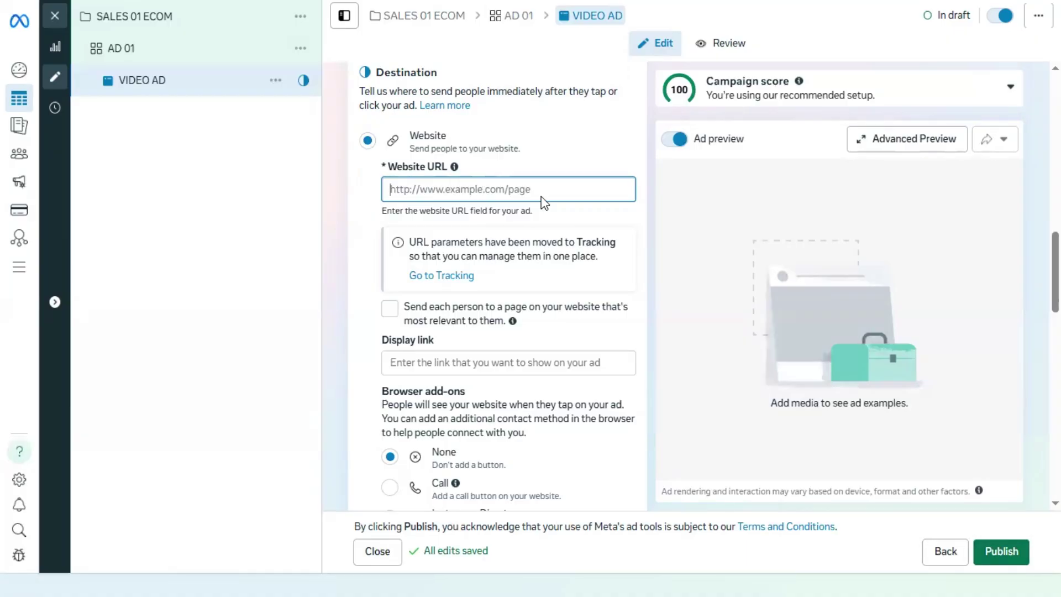
{"action": "scroll", "coordinate": [636, 281], "scroll_direction": "down", "scroll_amount": 3}
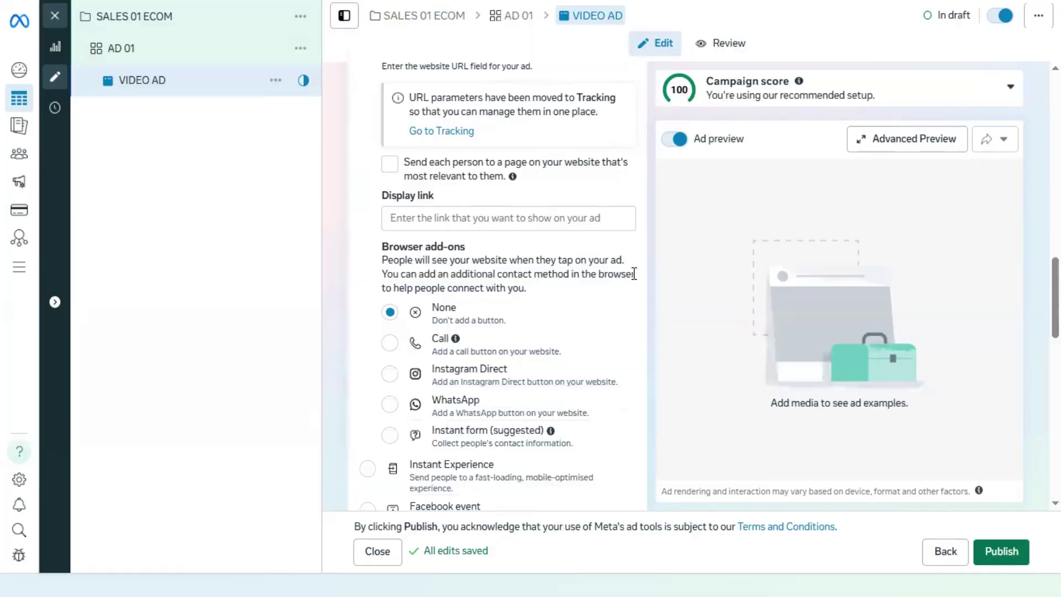
{"action": "scroll", "coordinate": [634, 274], "scroll_direction": "down", "scroll_amount": 2}
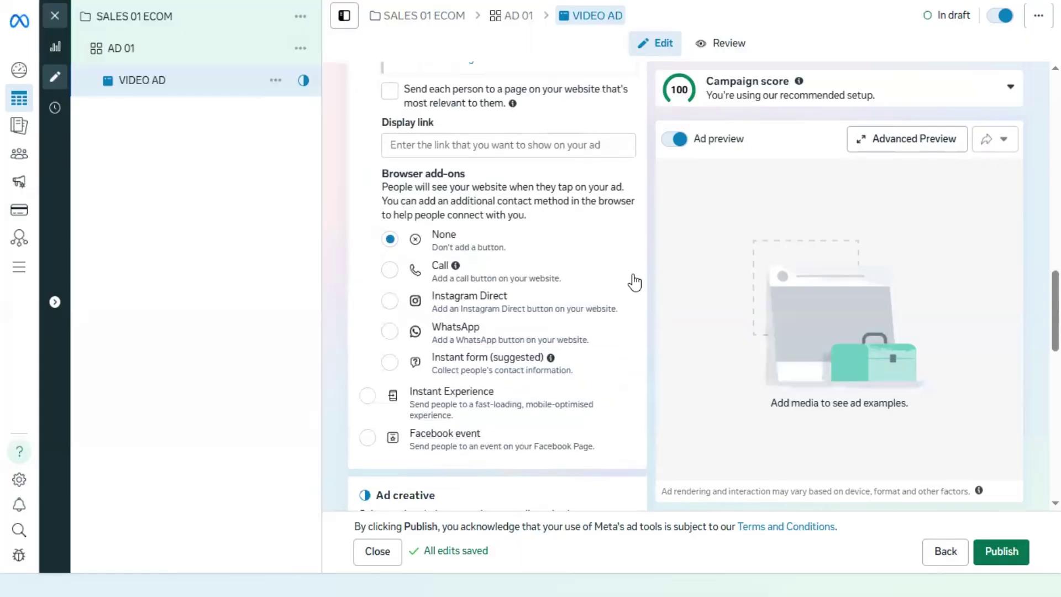
{"action": "scroll", "coordinate": [634, 281], "scroll_direction": "down", "scroll_amount": 5}
{"action": "scroll", "coordinate": [634, 282], "scroll_direction": "up", "scroll_amount": 3}
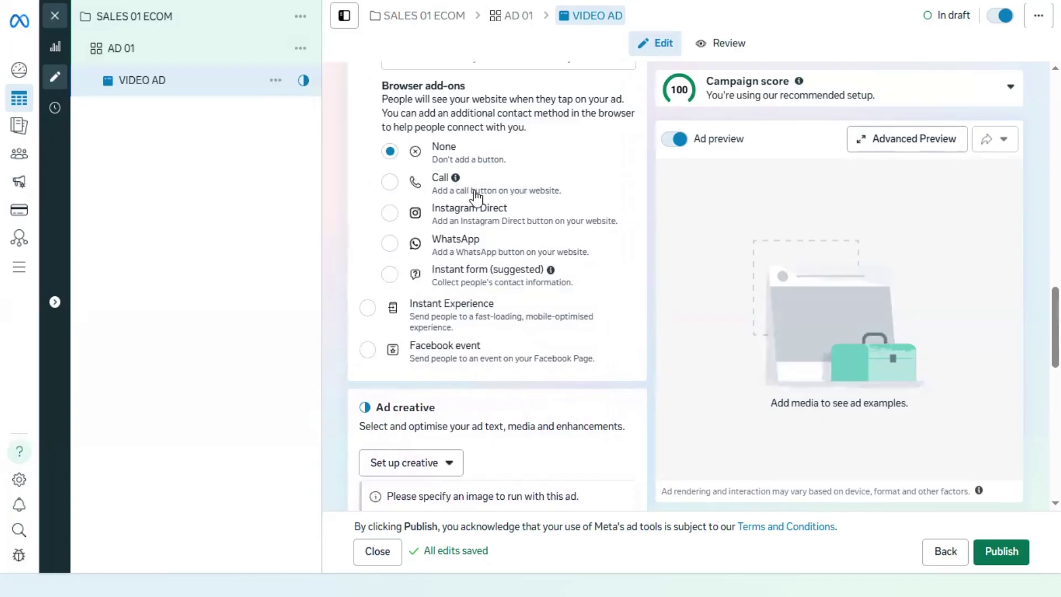
Start a video ad creative and choose the 720 × 720 account video of the white dog jumping in the blue splash pool.
{"action": "scroll", "coordinate": [608, 299], "scroll_direction": "down", "scroll_amount": 5}
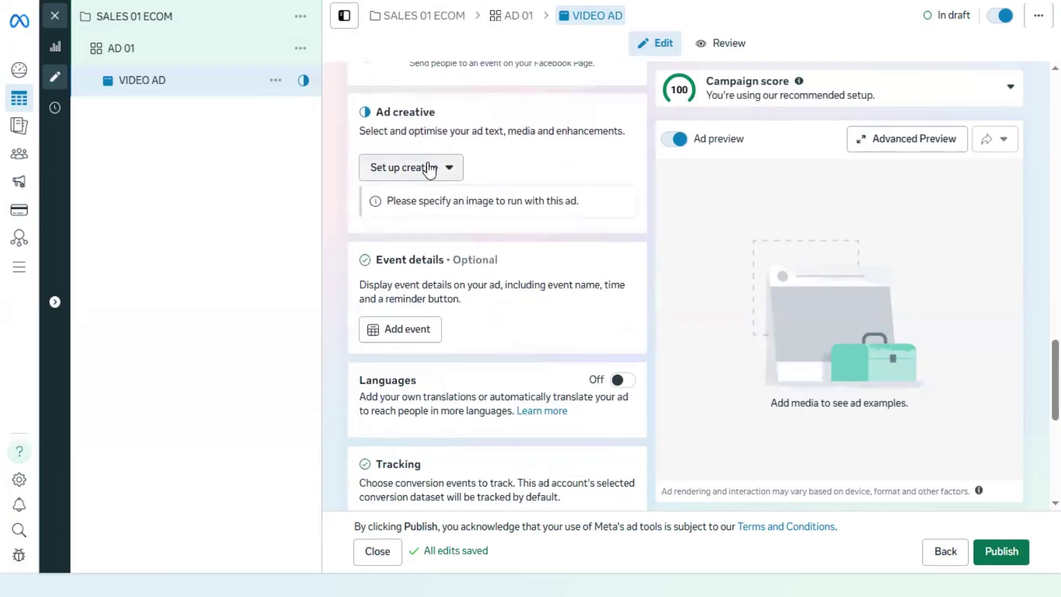
{"action": "left_click", "coordinate": [429, 168]}
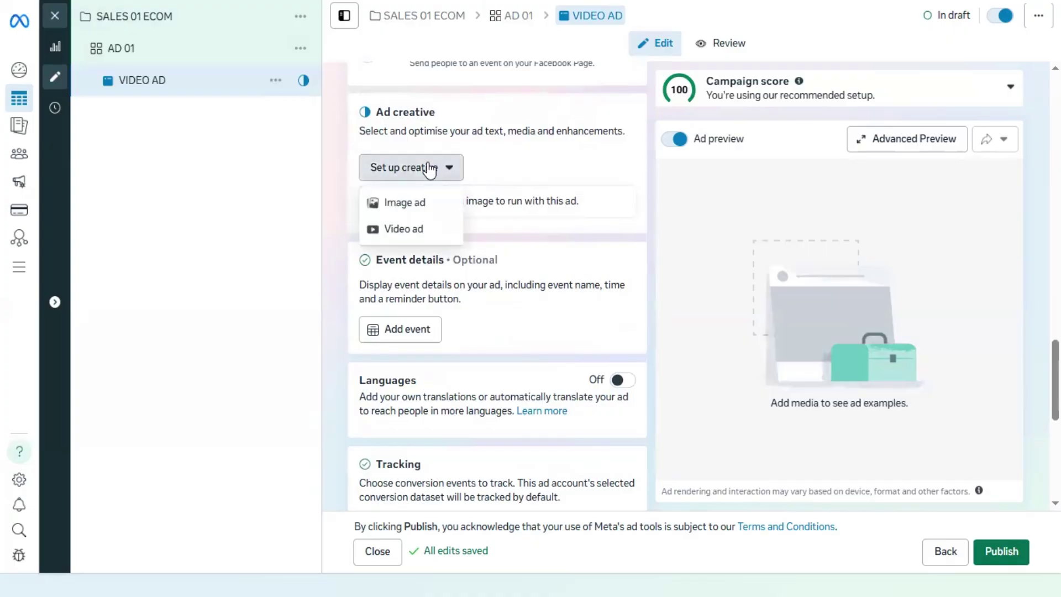
{"action": "left_click", "coordinate": [420, 228]}
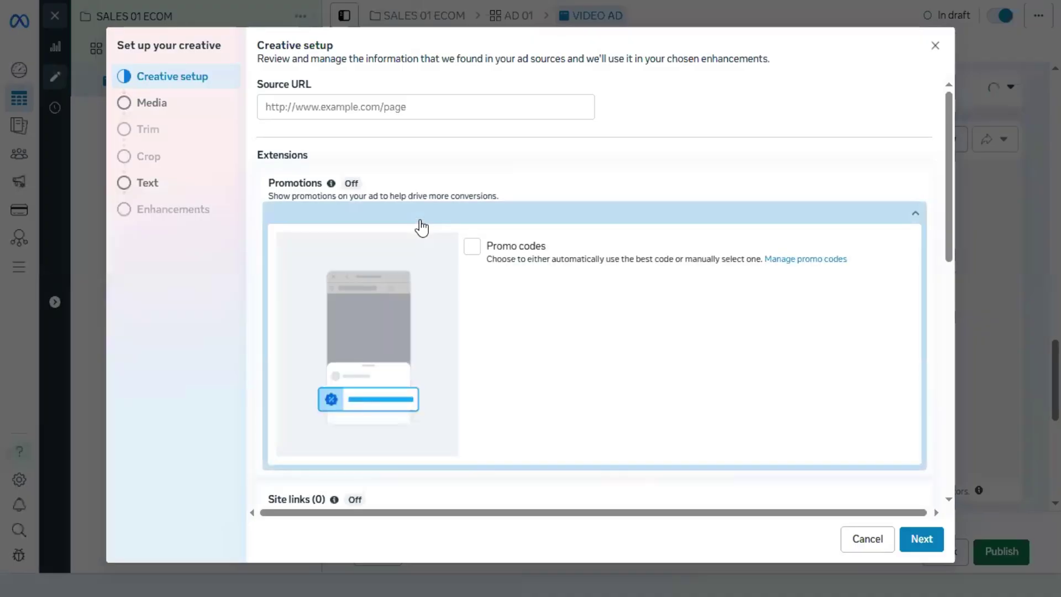
{"action": "left_click", "coordinate": [153, 118]}
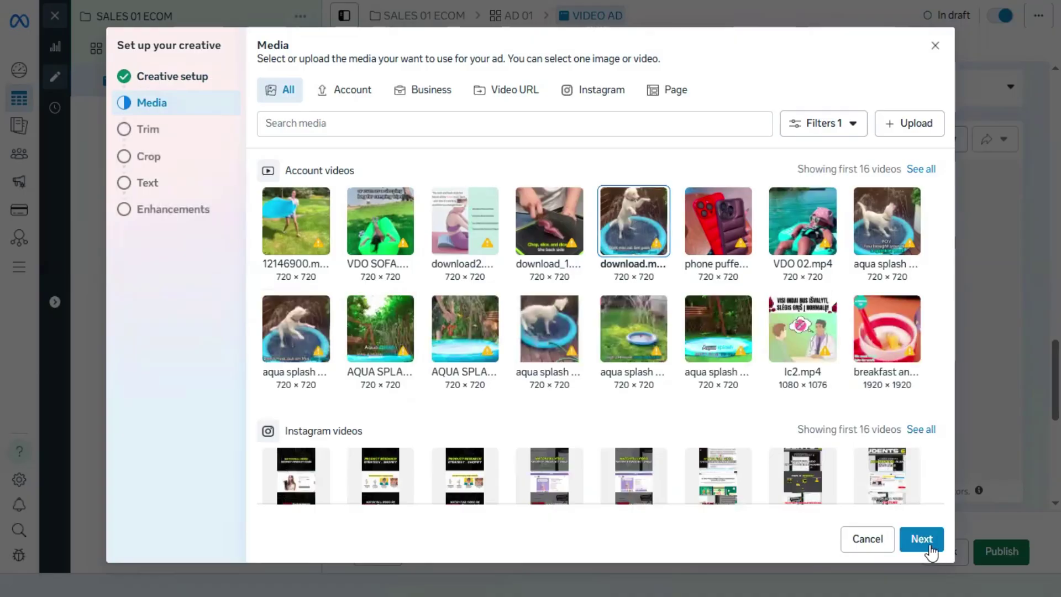
{"action": "left_click", "coordinate": [931, 551]}
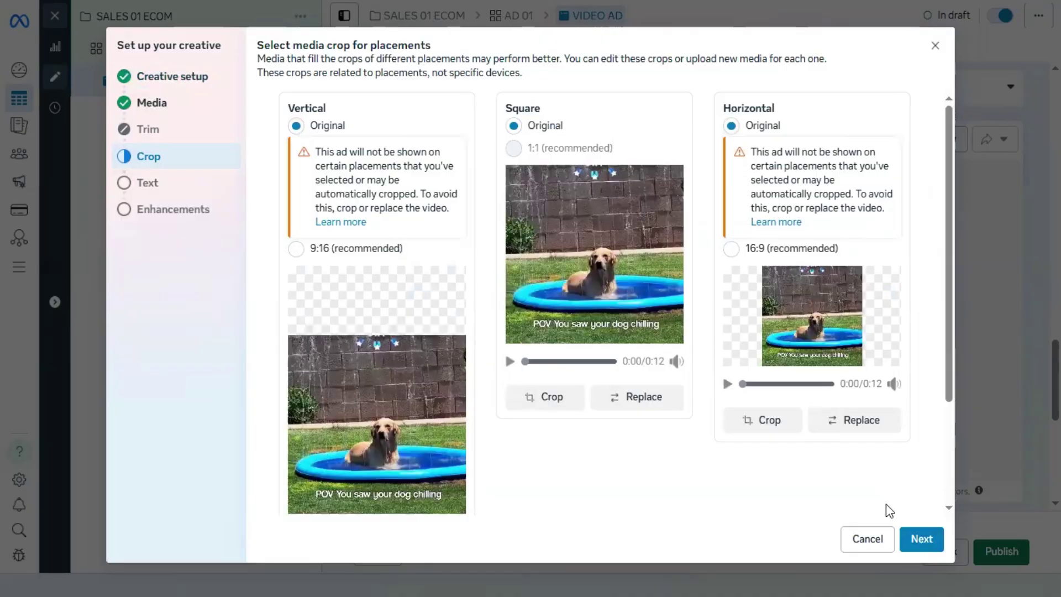
Crop the video to 16:9 for horizontal placements and 9:16 for vertical placements, and continue to the ad text.
{"action": "left_click", "coordinate": [731, 248]}
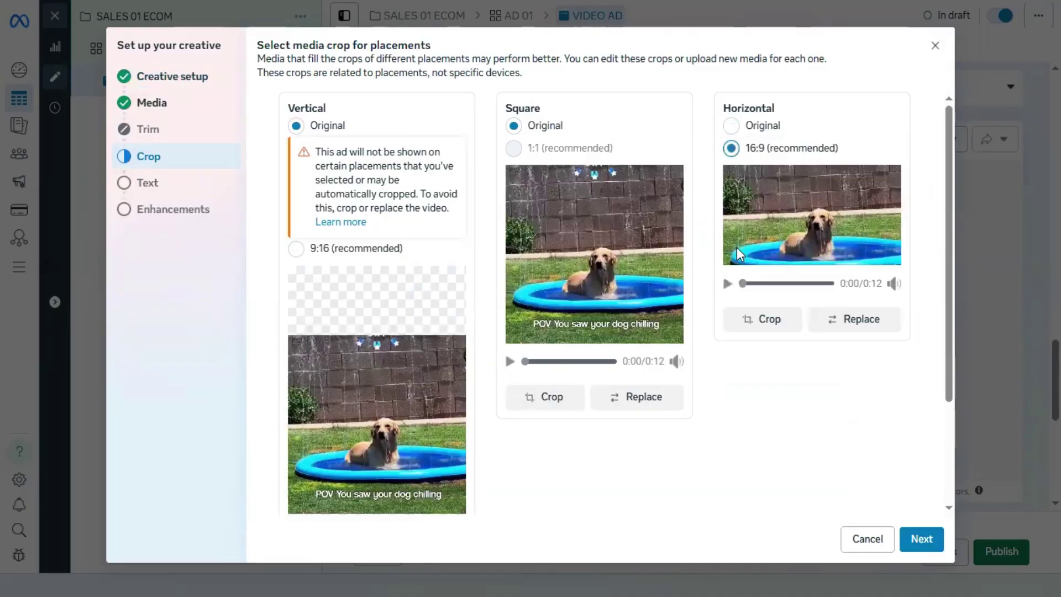
{"action": "left_click", "coordinate": [296, 248]}
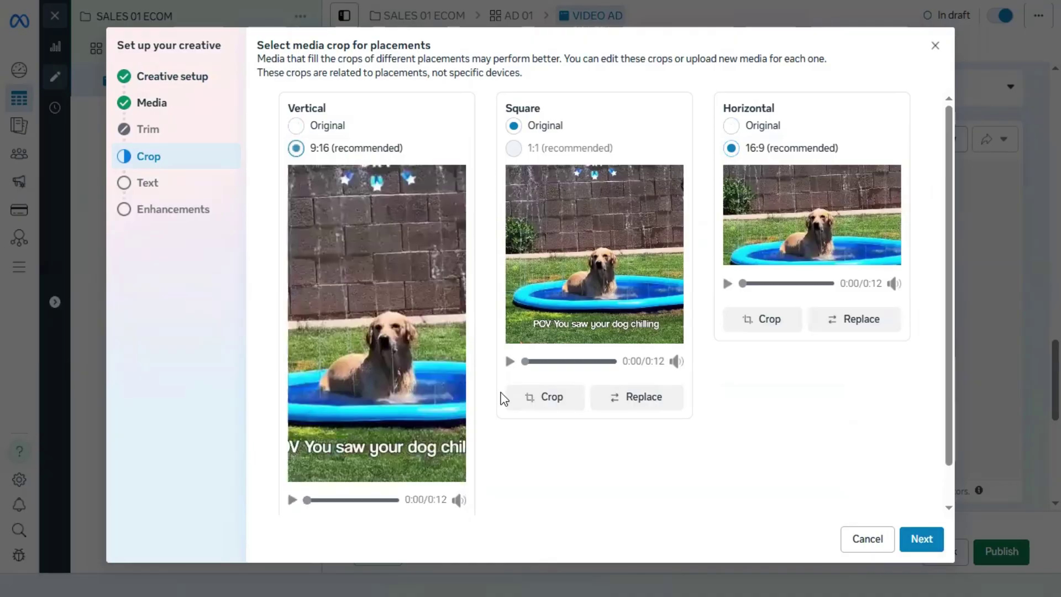
{"action": "left_click", "coordinate": [921, 539]}
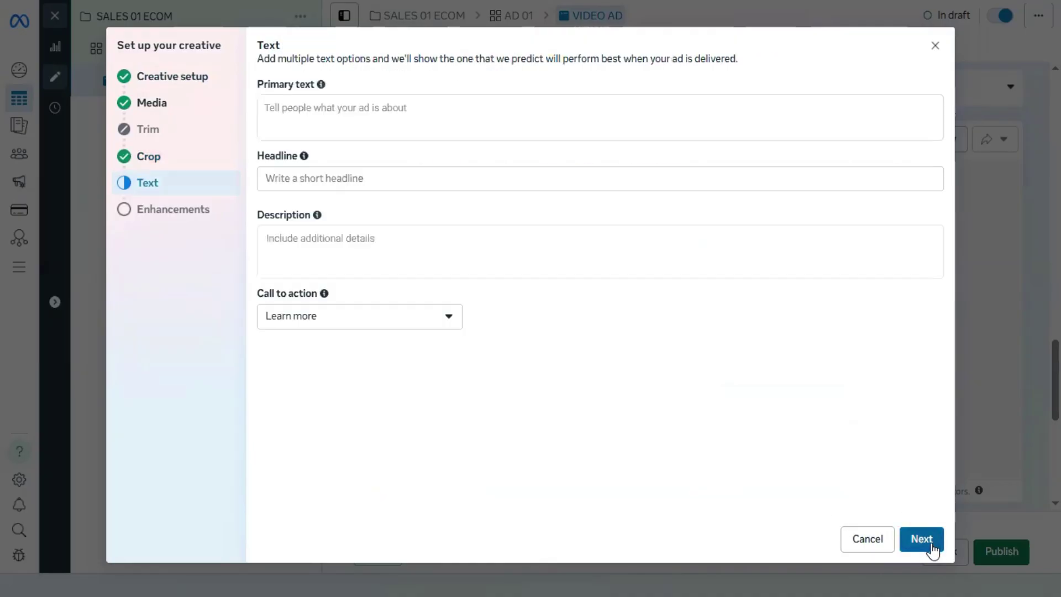
Enter the primary text "DOG Splash Pool Best Summer Treat For Your Fur Buddies", "Free Shipping All Over USA" and "Get Yours Today" on separate lines.
{"action": "left_click", "coordinate": [609, 113]}
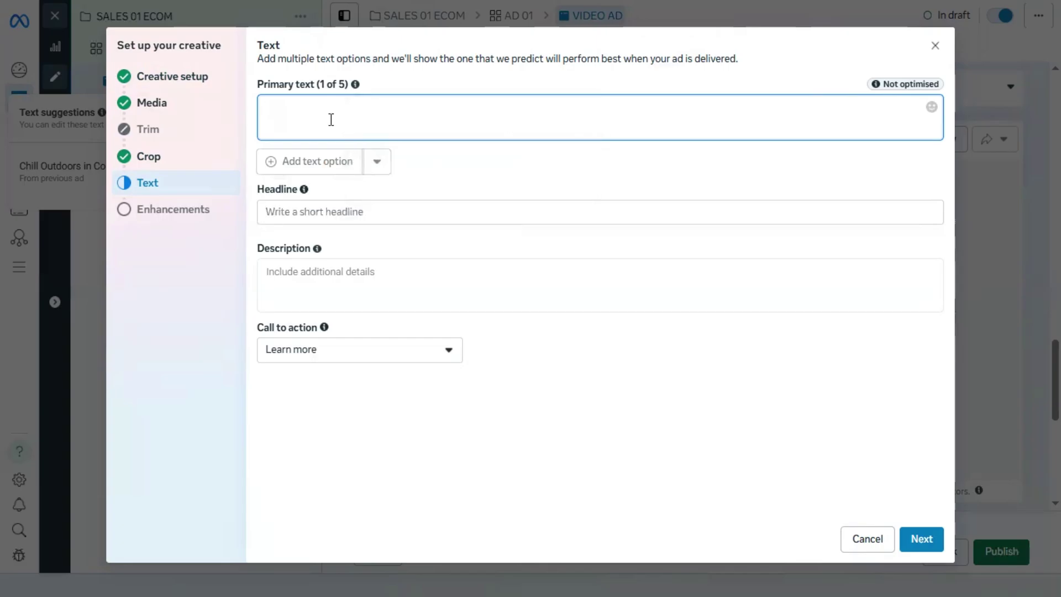
{"action": "type", "text": "DOG Splash Pool Best Summer Treat For Your Fur Buddies"}
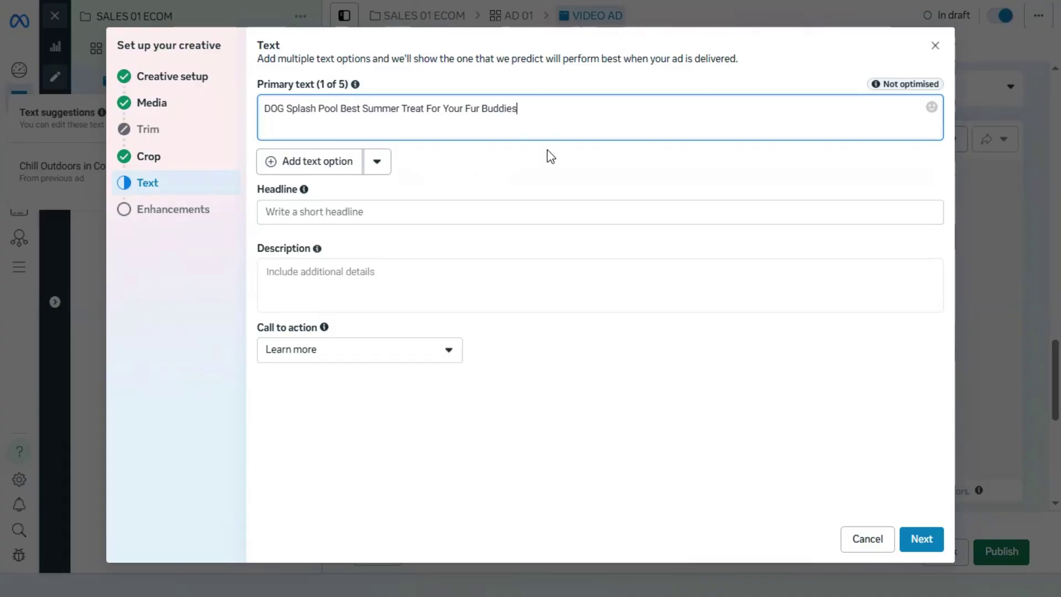
{"action": "key", "text": "Return"}
{"action": "type", "text": "Free Shupp"}
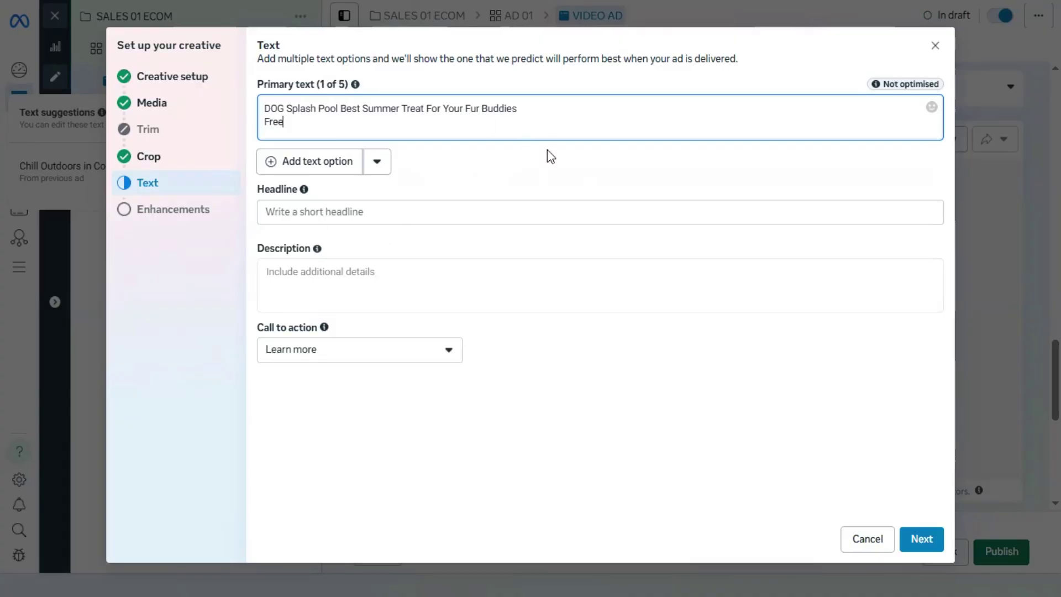
{"action": "key", "text": "BackSpace"}
{"action": "key", "text": "BackSpace"}
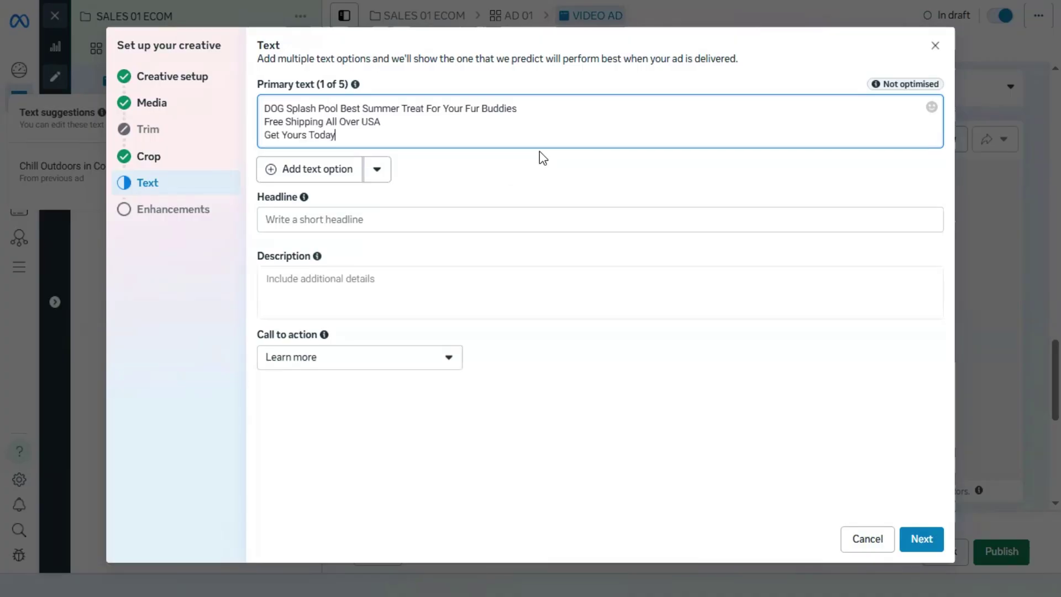
Add the headline "BEAT THE HEAT WITH SPLASH POOL" and the description "25% Off On First 10 Orders".
{"action": "left_click", "coordinate": [475, 218]}
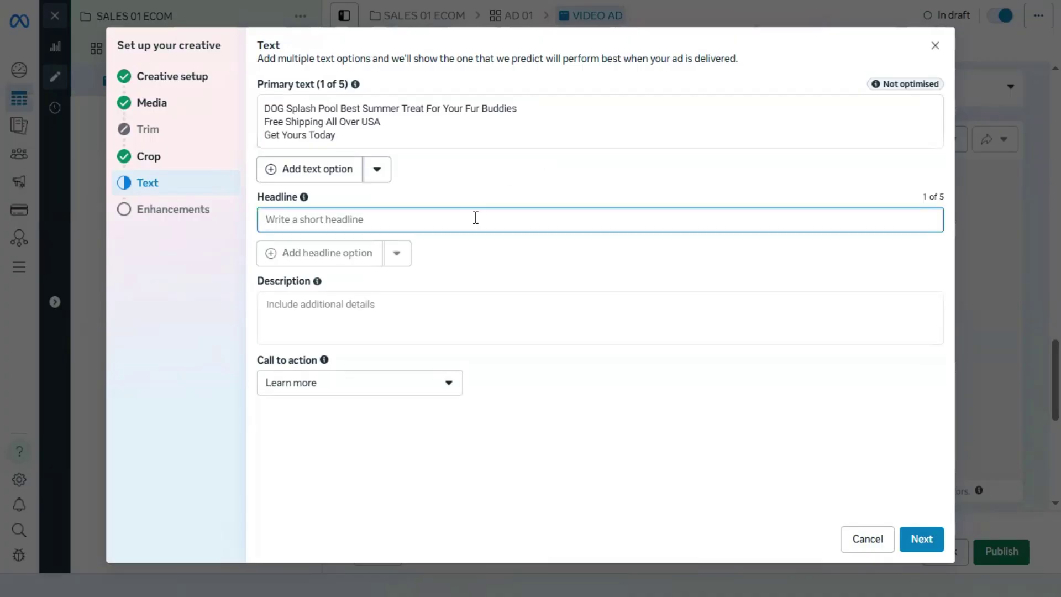
{"action": "type", "text": "BEAT THE HEAT WITH SPLASH POOL"}
{"action": "left_click", "coordinate": [599, 318]}
{"action": "type", "text": "25% Off On First 10 Orders"}
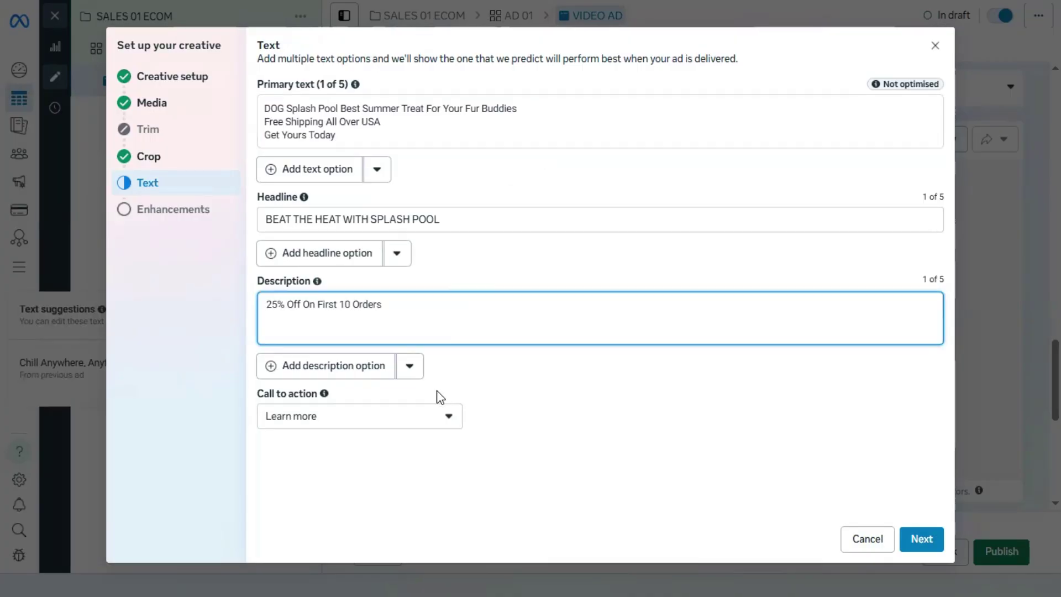
Set the call to action to Shop now and complete the creative setup through the enhancements stage.
{"action": "left_click", "coordinate": [452, 416]}
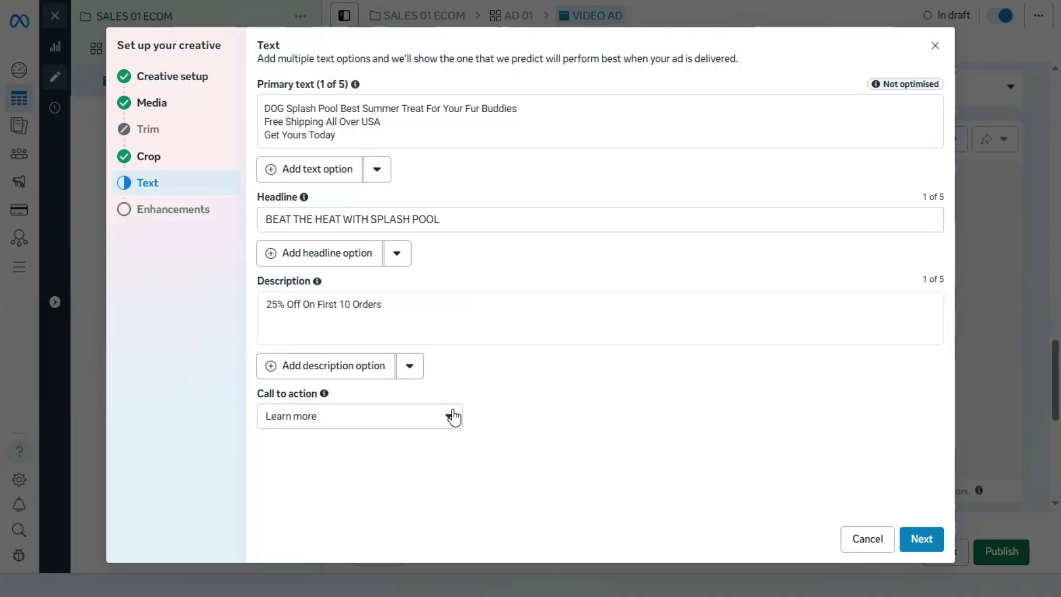
{"action": "left_click", "coordinate": [377, 172]}
{"action": "left_click", "coordinate": [450, 421]}
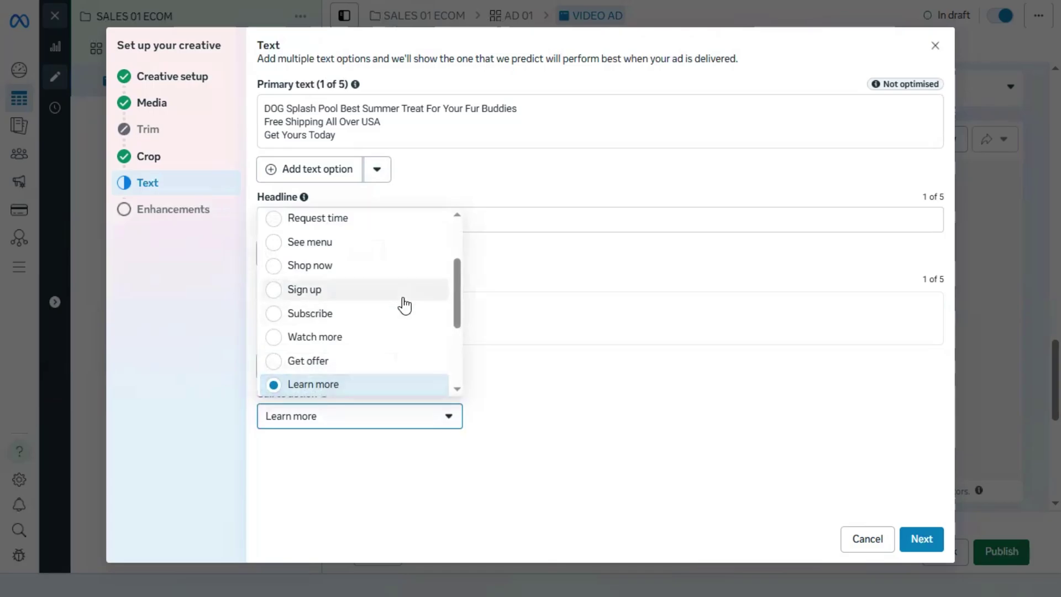
{"action": "scroll", "coordinate": [404, 303], "scroll_direction": "down", "scroll_amount": 3}
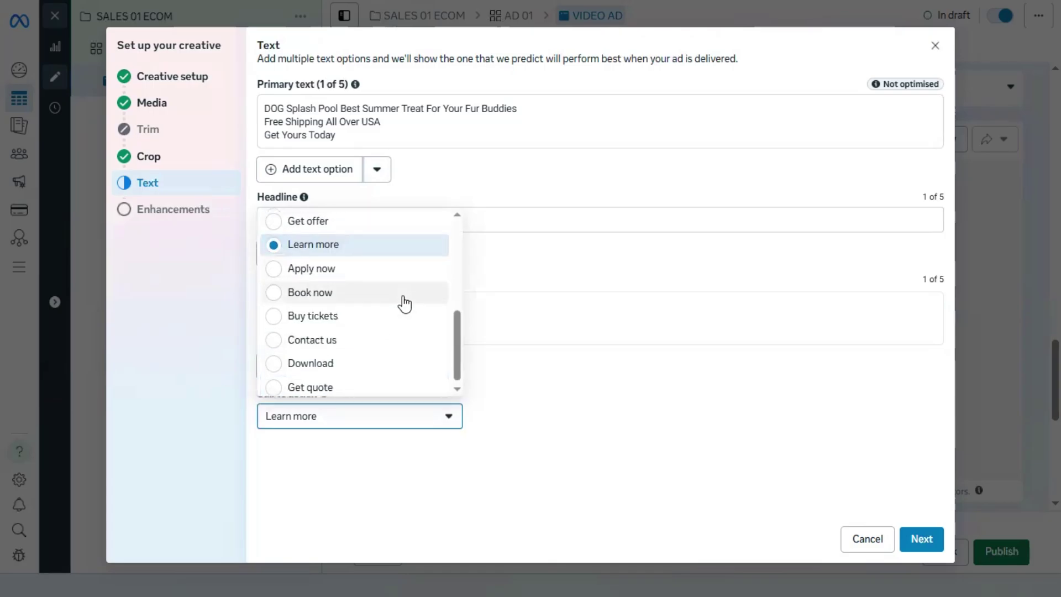
{"action": "scroll", "coordinate": [404, 303], "scroll_direction": "down", "scroll_amount": 3}
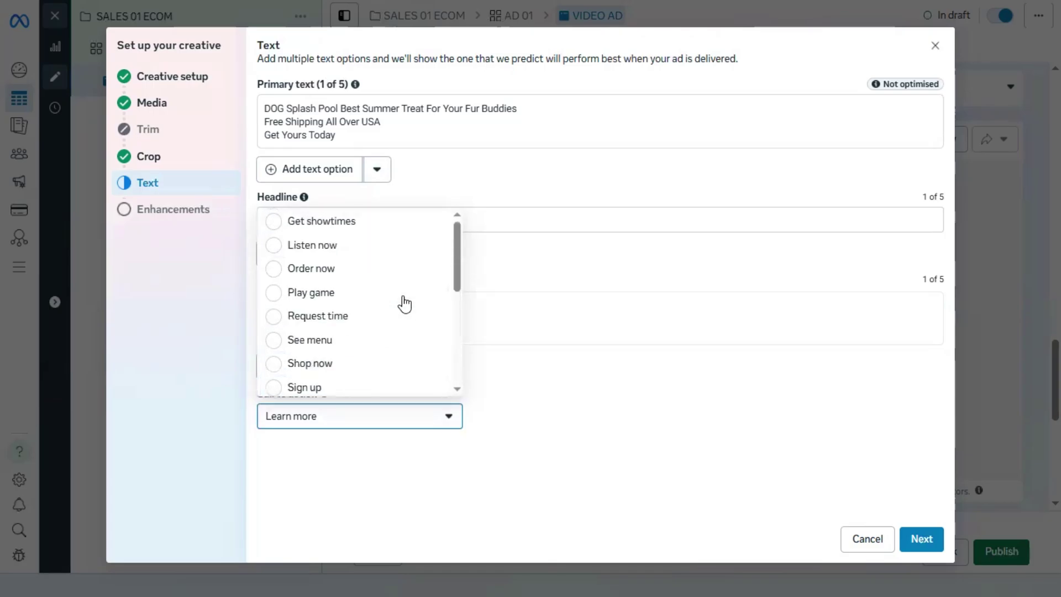
{"action": "left_click", "coordinate": [353, 364]}
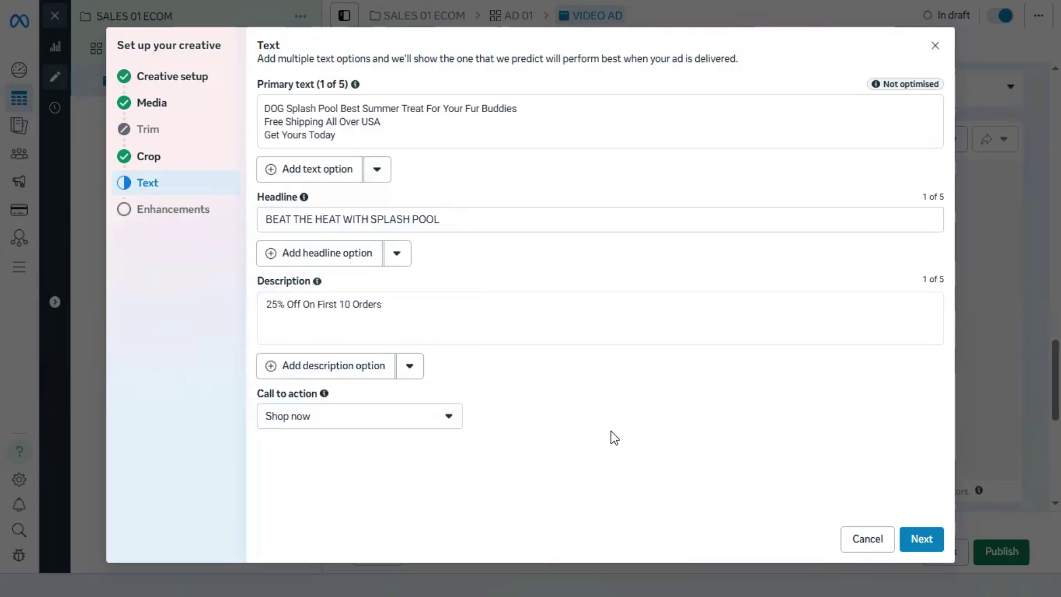
{"action": "left_click", "coordinate": [926, 538]}
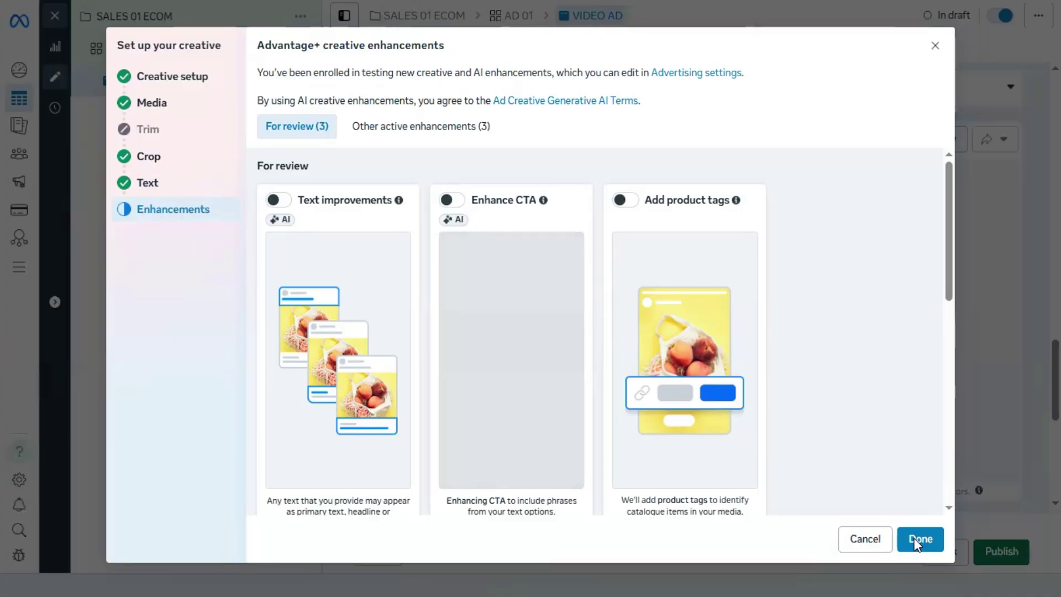
{"action": "left_click", "coordinate": [918, 539]}
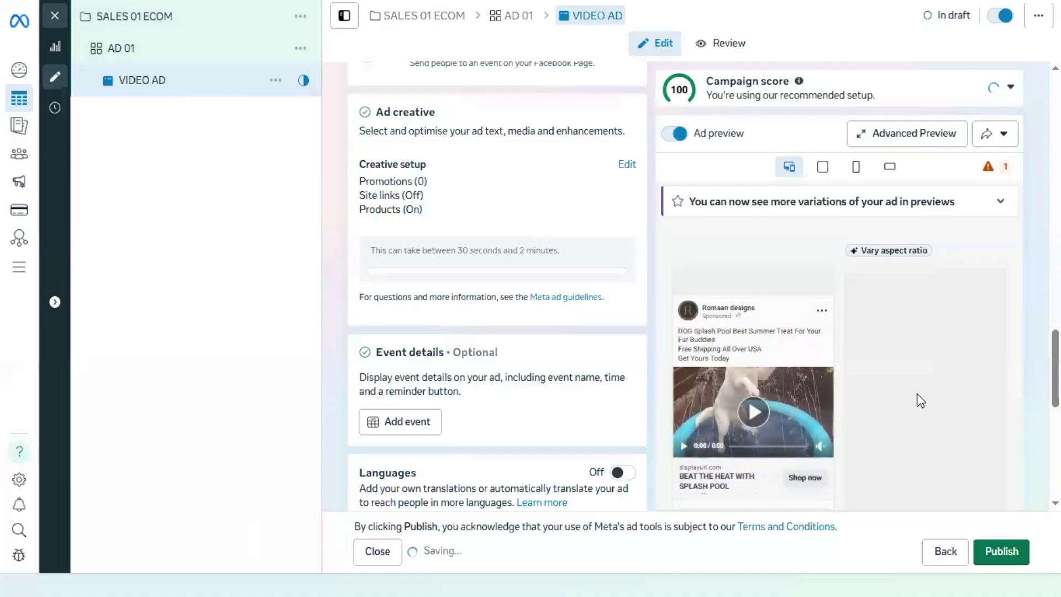
Examine the Facebook Feed previews of the video ad, expanding the full primary text and checking the headline and call to action.
{"action": "scroll", "coordinate": [854, 383], "scroll_direction": "down", "scroll_amount": 2}
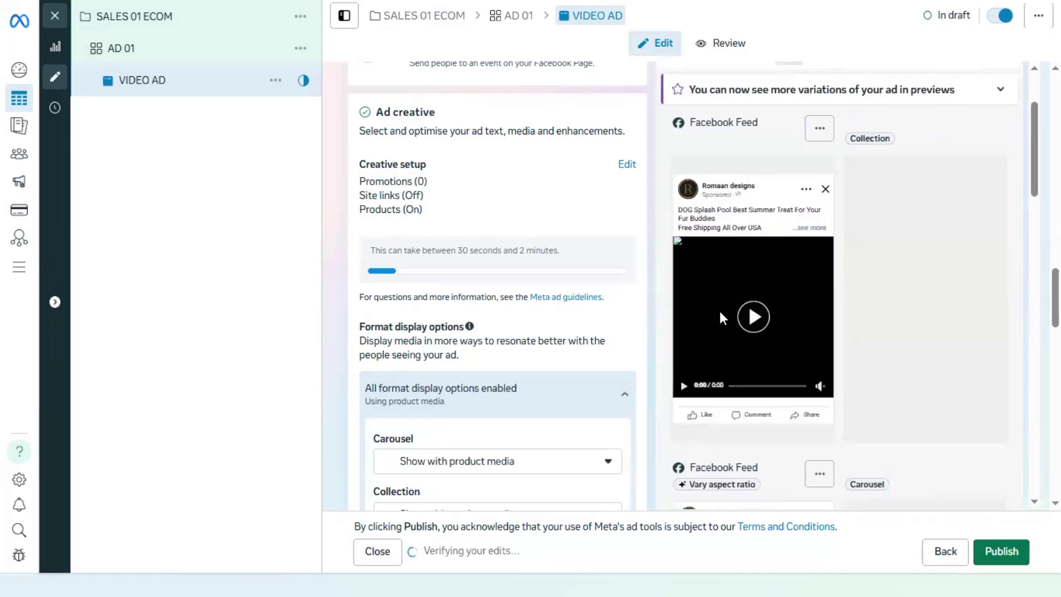
{"action": "left_click", "coordinate": [810, 227]}
{"action": "scroll", "coordinate": [774, 255], "scroll_direction": "up", "scroll_amount": 3}
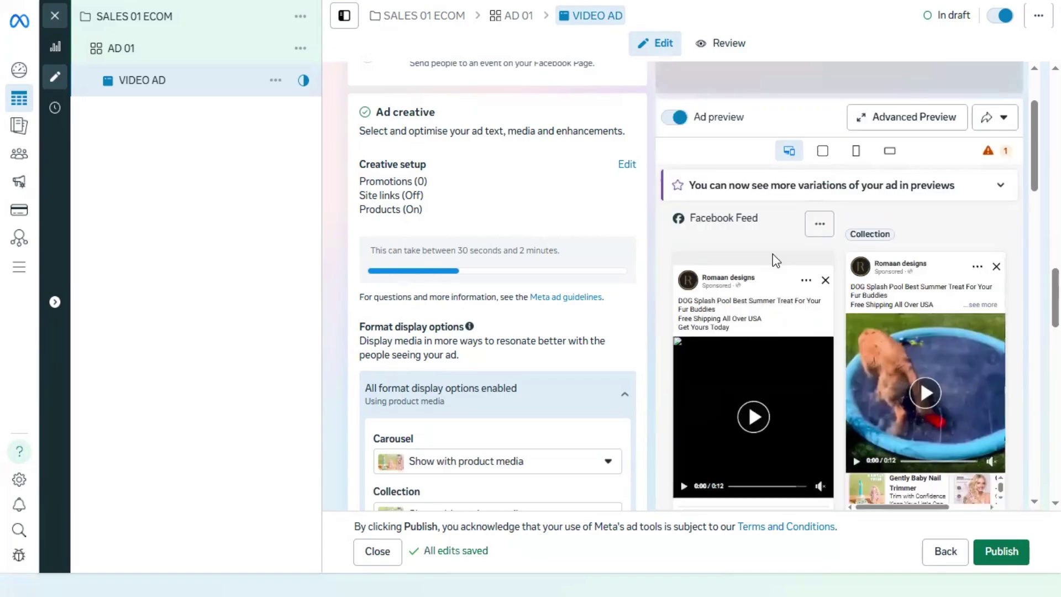
{"action": "scroll", "coordinate": [792, 330], "scroll_direction": "up", "scroll_amount": 1}
{"action": "scroll", "coordinate": [793, 330], "scroll_direction": "down", "scroll_amount": 4}
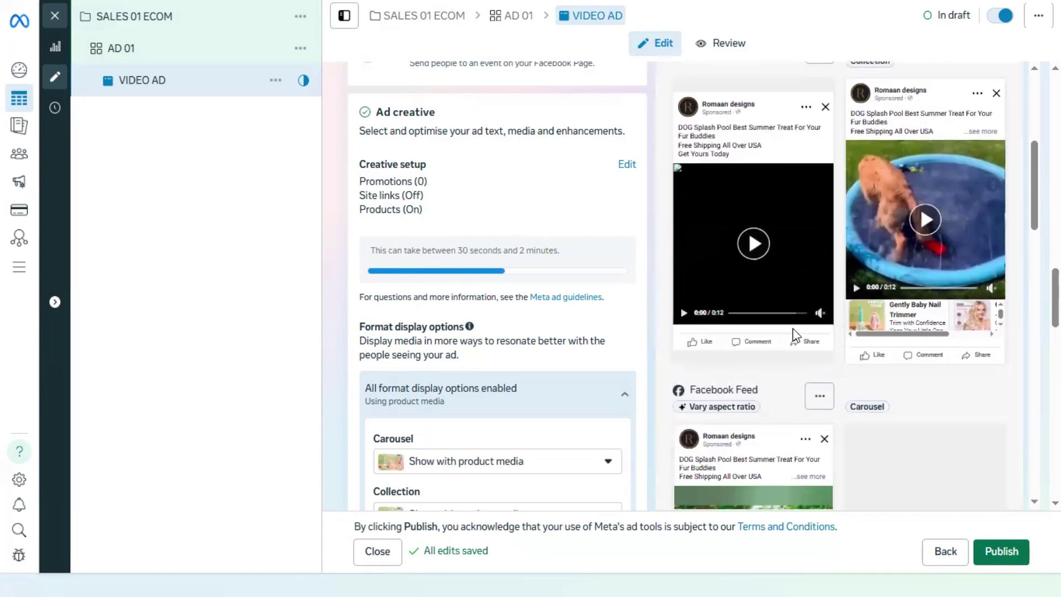
{"action": "scroll", "coordinate": [793, 327], "scroll_direction": "up", "scroll_amount": 2}
{"action": "scroll", "coordinate": [792, 327], "scroll_direction": "down", "scroll_amount": 2}
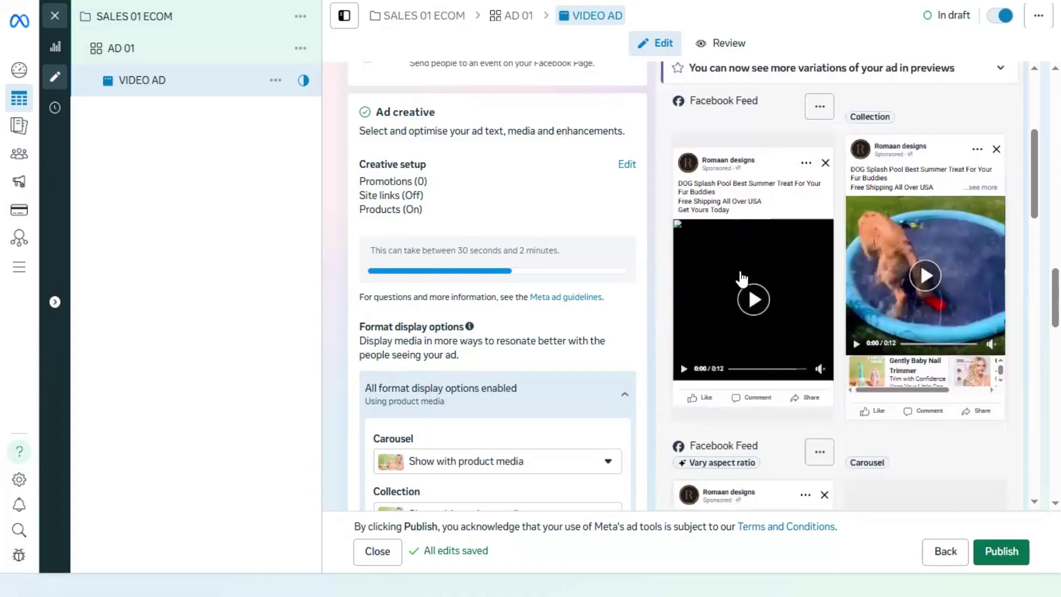
{"action": "scroll", "coordinate": [819, 356], "scroll_direction": "down", "scroll_amount": 2}
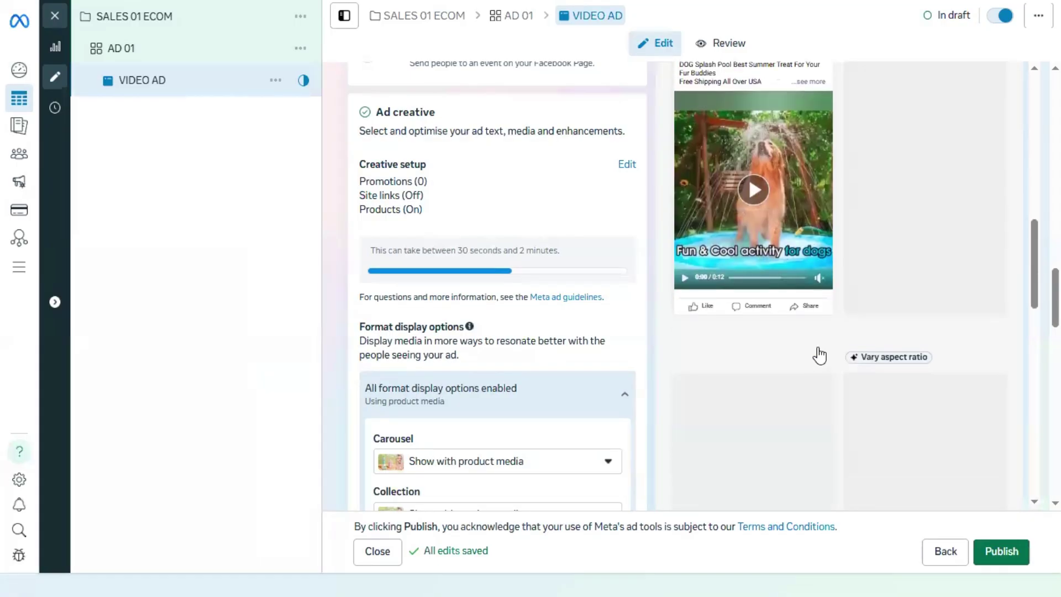
{"action": "scroll", "coordinate": [819, 355], "scroll_direction": "up", "scroll_amount": 4}
{"action": "scroll", "coordinate": [819, 355], "scroll_direction": "down", "scroll_amount": 1}
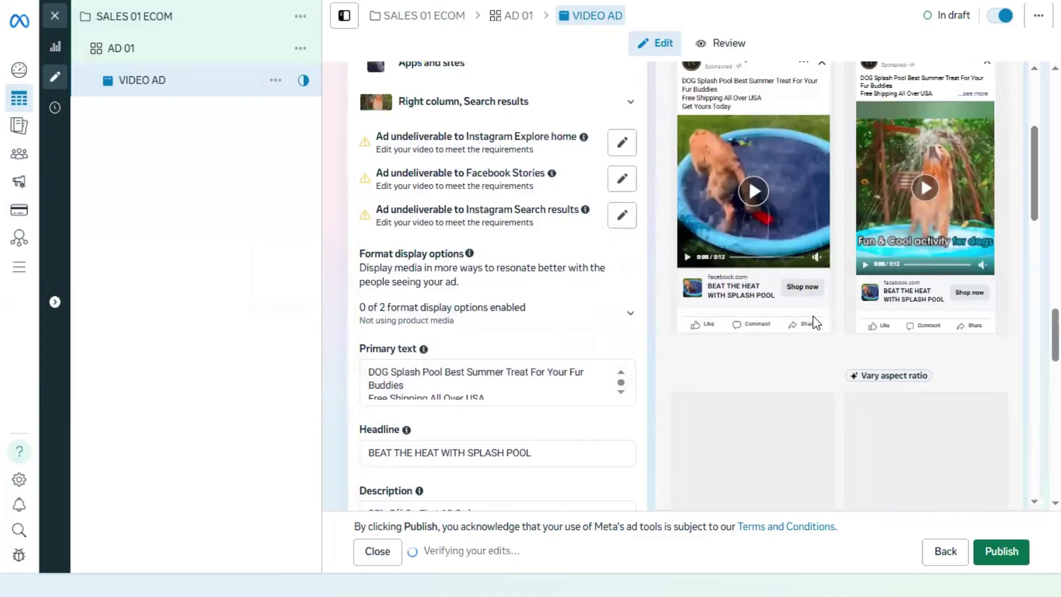
{"action": "scroll", "coordinate": [813, 318], "scroll_direction": "up", "scroll_amount": 5}
{"action": "scroll", "coordinate": [828, 404], "scroll_direction": "down", "scroll_amount": 2}
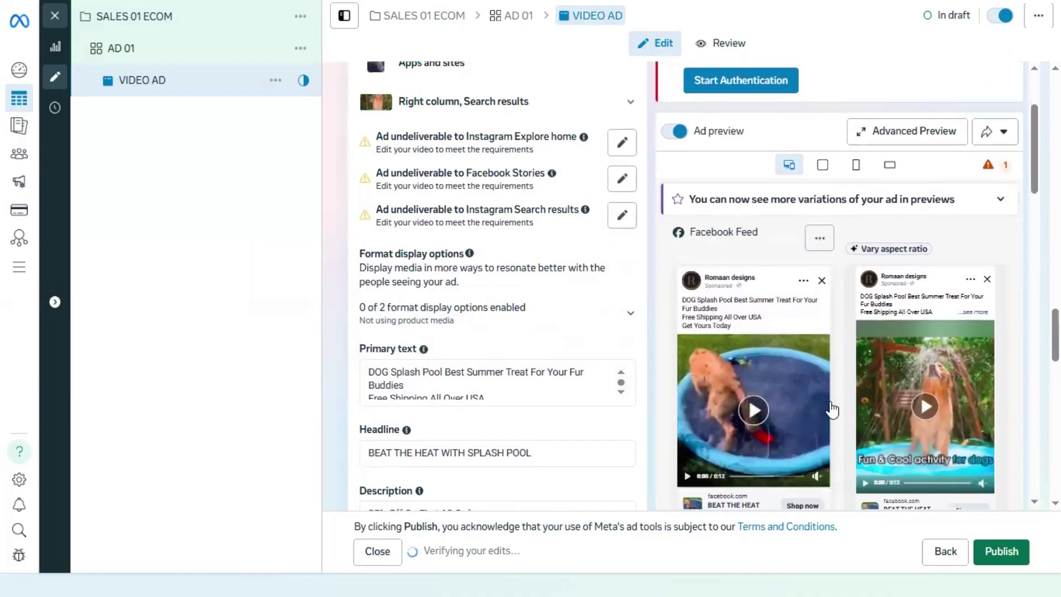
{"action": "scroll", "coordinate": [793, 427], "scroll_direction": "down", "scroll_amount": 1}
{"action": "scroll", "coordinate": [793, 426], "scroll_direction": "down", "scroll_amount": 1}
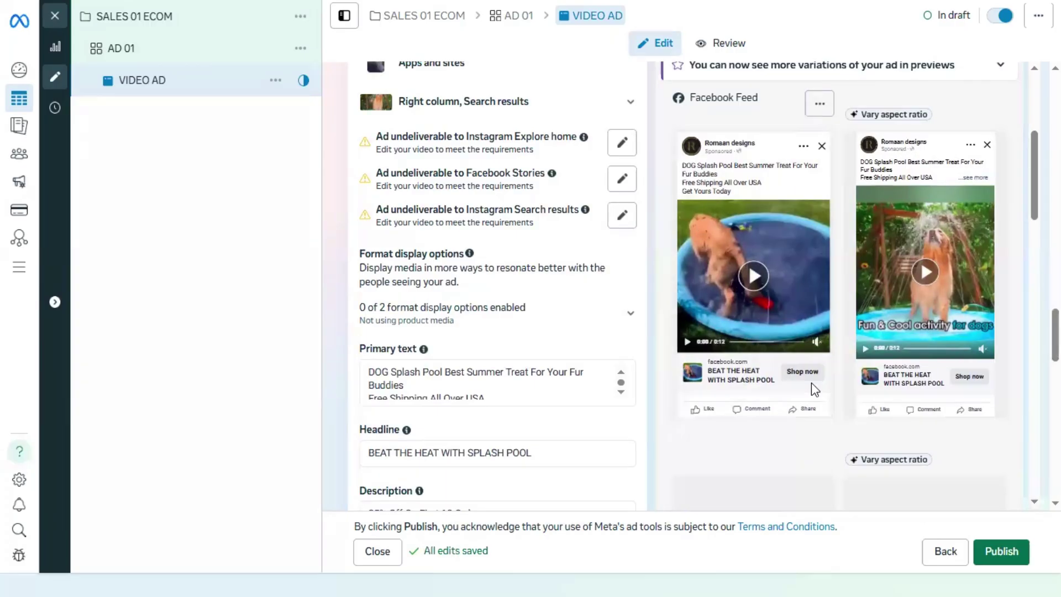
Try to crop the Instagram Explore home placement's video to the recommended 1:1 aspect ratio.
{"action": "scroll", "coordinate": [548, 318], "scroll_direction": "up", "scroll_amount": 3}
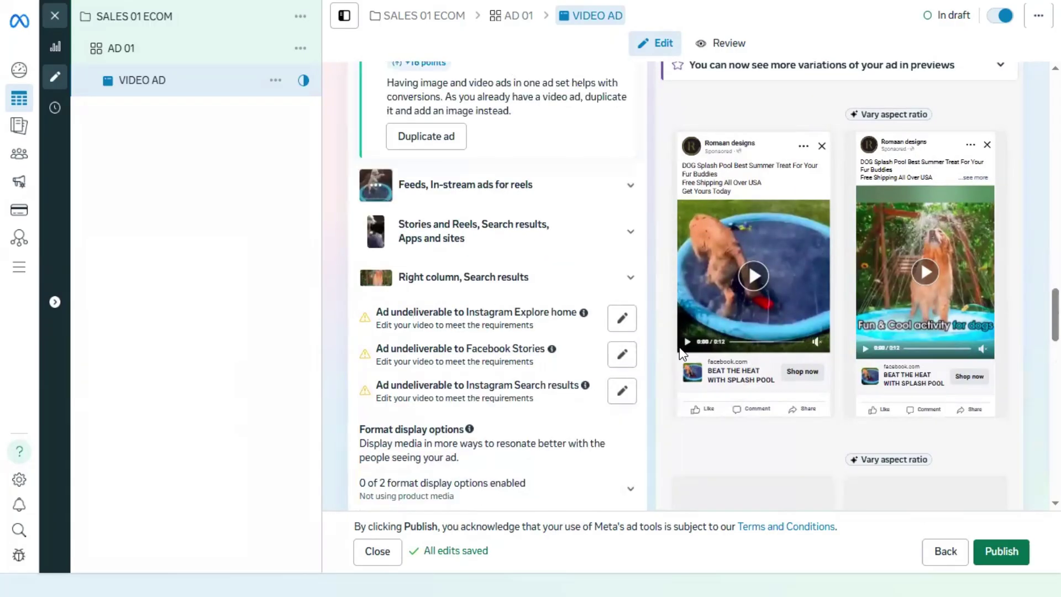
{"action": "left_click", "coordinate": [622, 318]}
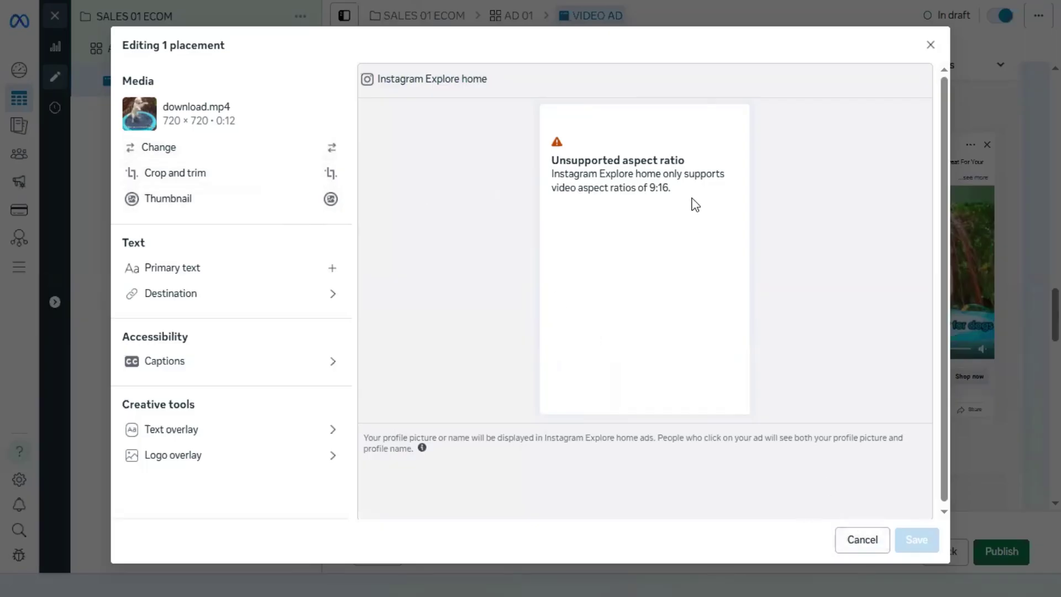
{"action": "left_click", "coordinate": [266, 178]}
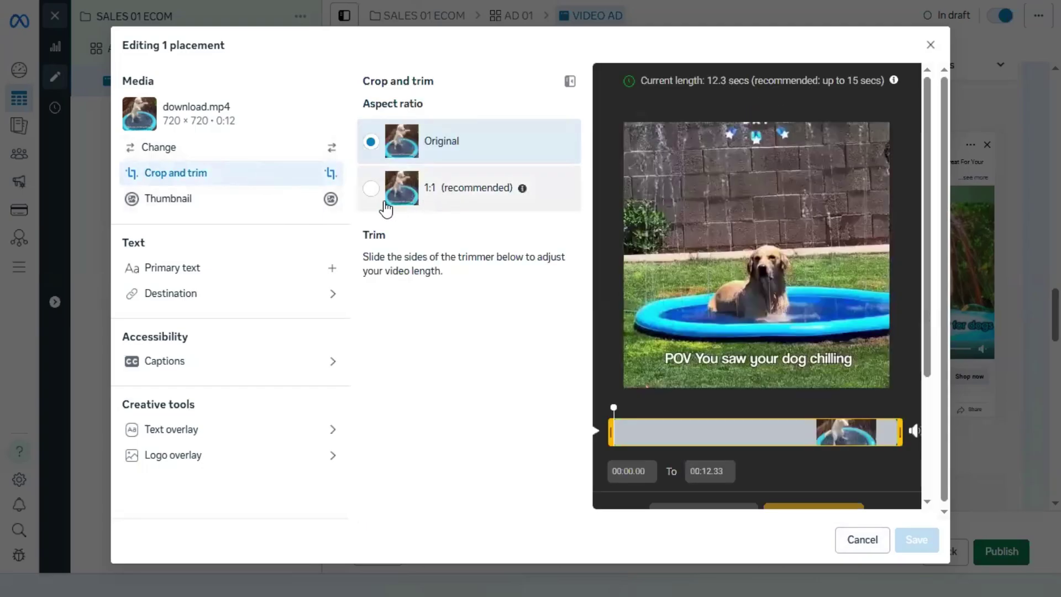
{"action": "left_click", "coordinate": [371, 191]}
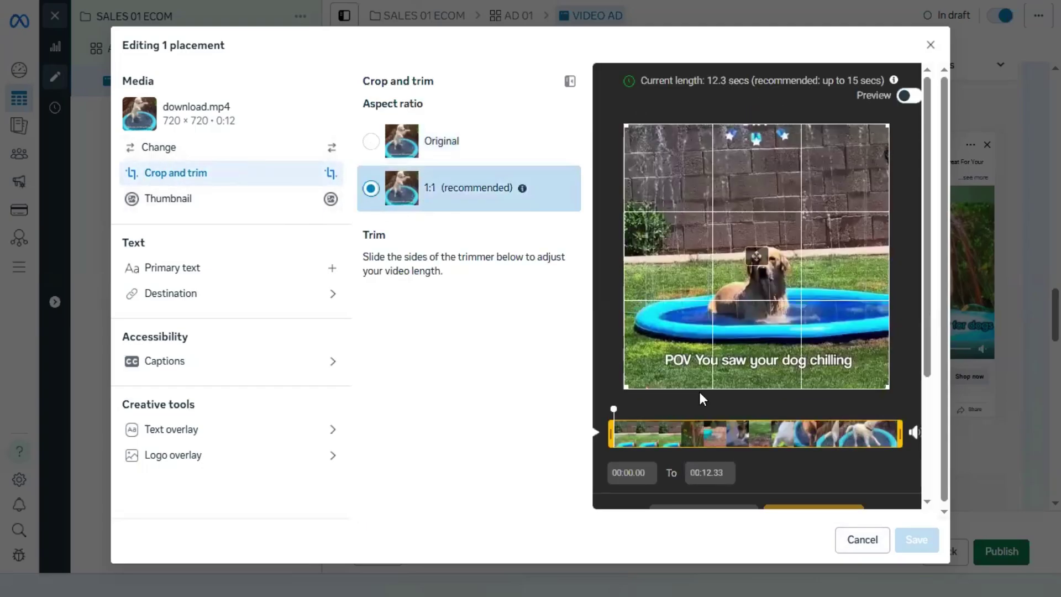
{"action": "scroll", "coordinate": [833, 474], "scroll_direction": "down", "scroll_amount": 1}
{"action": "scroll", "coordinate": [833, 474], "scroll_direction": "down", "scroll_amount": 2}
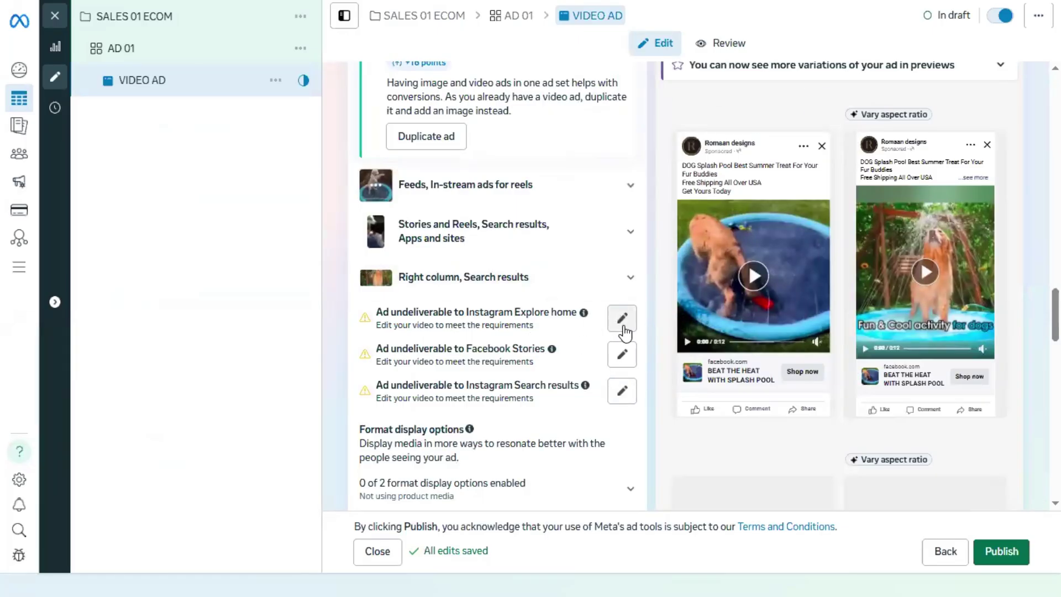
{"action": "left_click", "coordinate": [622, 326]}
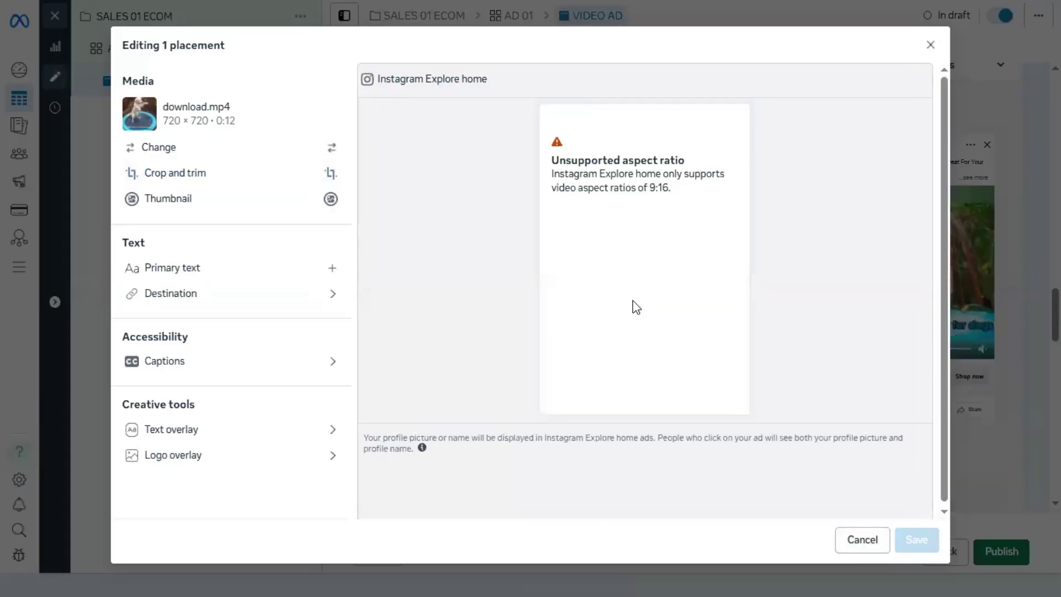
{"action": "left_click", "coordinate": [933, 46]}
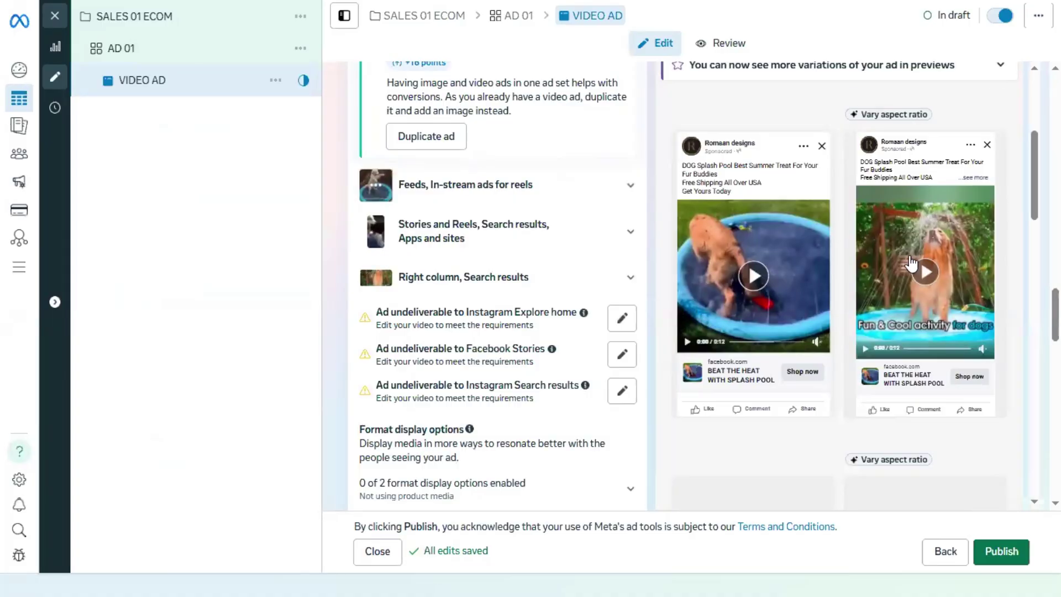
Examine the Instagram feed and vertical full-screen previews of the video ad.
{"action": "scroll", "coordinate": [909, 260], "scroll_direction": "down", "scroll_amount": 6}
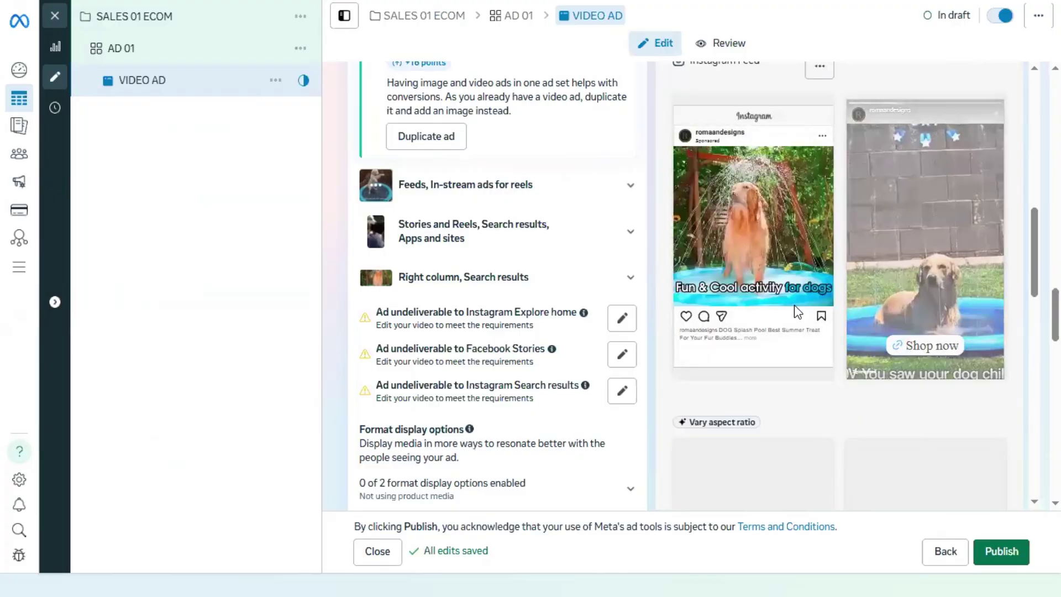
{"action": "scroll", "coordinate": [836, 329], "scroll_direction": "down", "scroll_amount": 4}
{"action": "scroll", "coordinate": [903, 267], "scroll_direction": "up", "scroll_amount": 4}
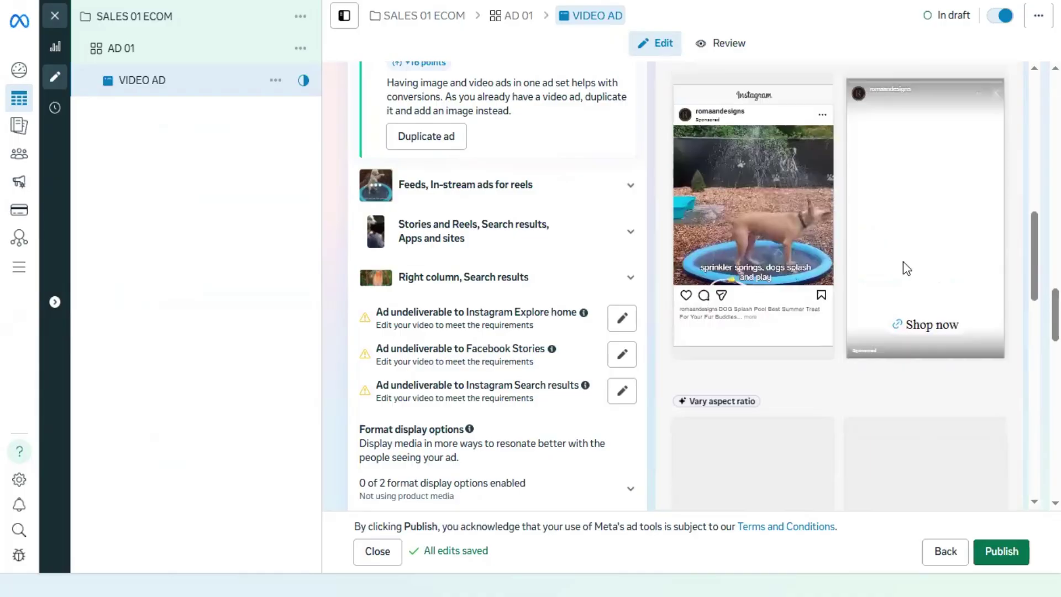
{"action": "scroll", "coordinate": [903, 264], "scroll_direction": "down", "scroll_amount": 8}
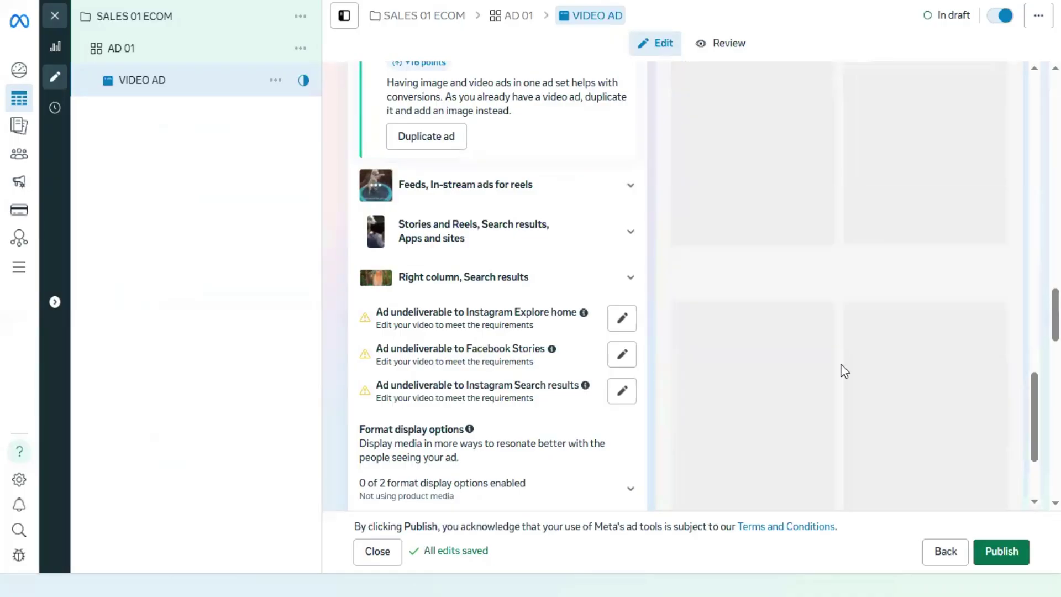
{"action": "scroll", "coordinate": [844, 370], "scroll_direction": "up", "scroll_amount": 8}
{"action": "scroll", "coordinate": [844, 370], "scroll_direction": "down", "scroll_amount": 3}
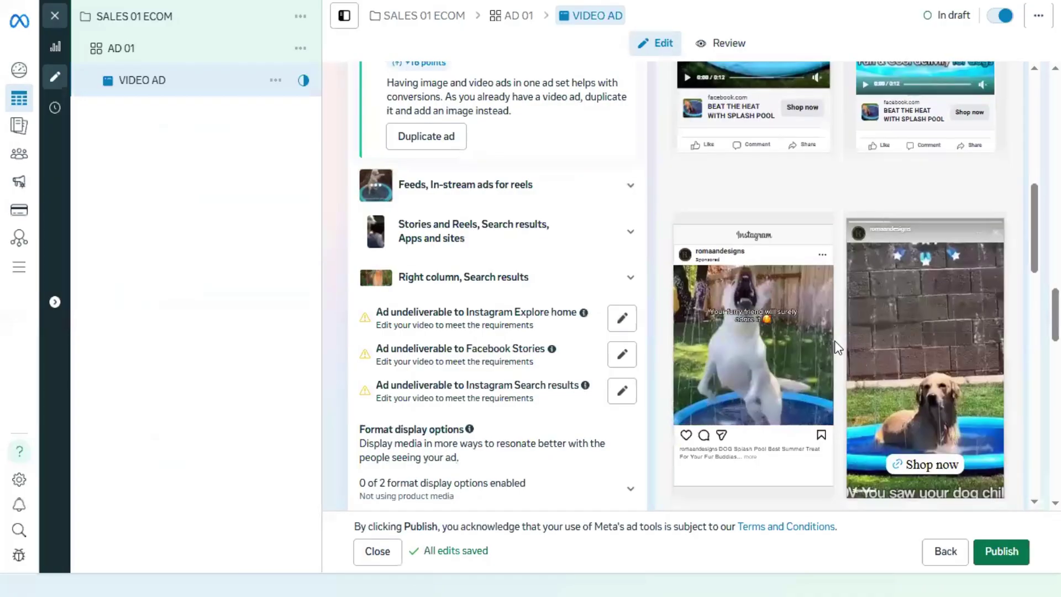
Examine the video ad's remaining settings, from primary text, headline, description and call to action through creative enhancements, languages and tracking.
{"action": "scroll", "coordinate": [834, 341], "scroll_direction": "up", "scroll_amount": 4}
{"action": "scroll", "coordinate": [486, 328], "scroll_direction": "down", "scroll_amount": 7}
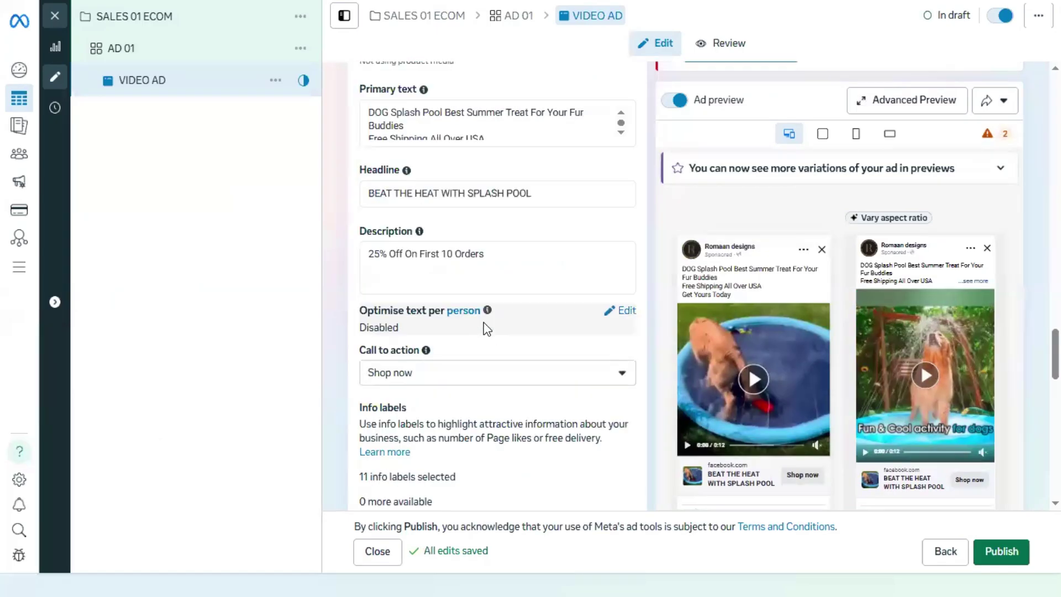
{"action": "scroll", "coordinate": [487, 328], "scroll_direction": "down", "scroll_amount": 3}
{"action": "scroll", "coordinate": [486, 328], "scroll_direction": "up", "scroll_amount": 4}
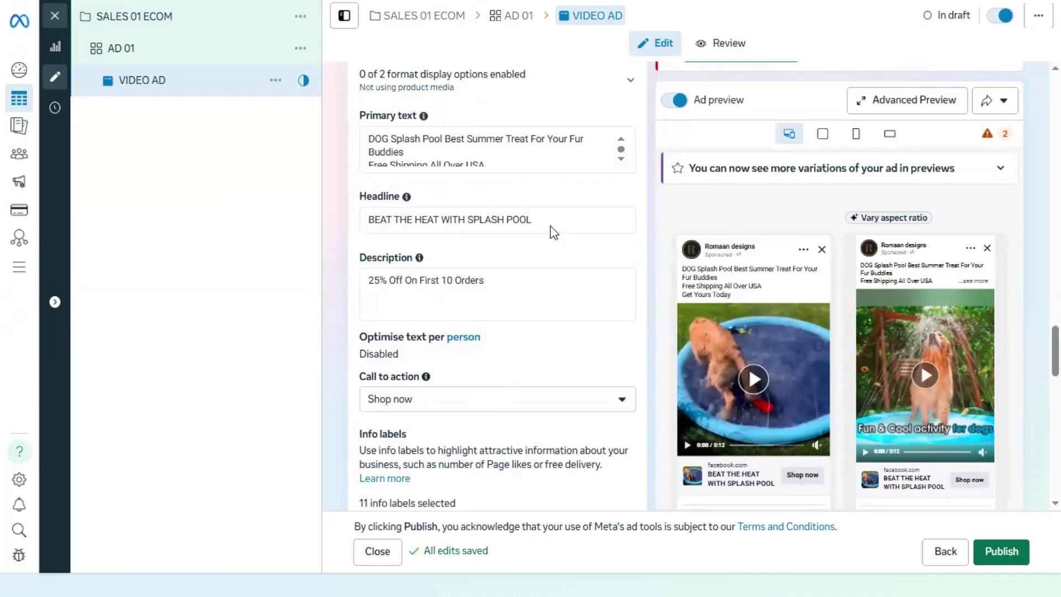
{"action": "scroll", "coordinate": [553, 232], "scroll_direction": "down", "scroll_amount": 4}
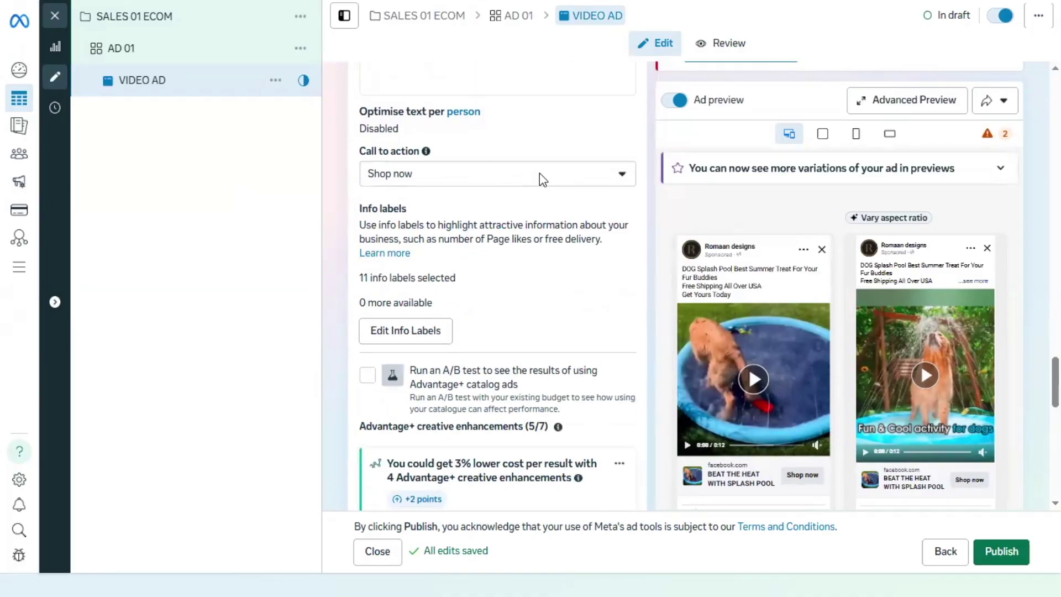
{"action": "scroll", "coordinate": [540, 175], "scroll_direction": "down", "scroll_amount": 3}
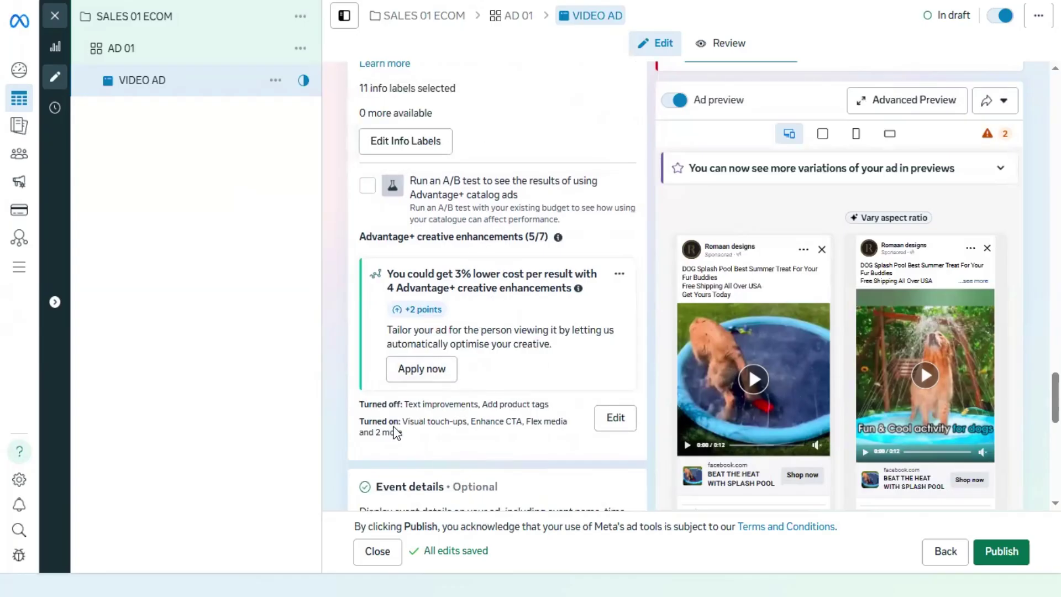
{"action": "scroll", "coordinate": [496, 381], "scroll_direction": "down", "scroll_amount": 4}
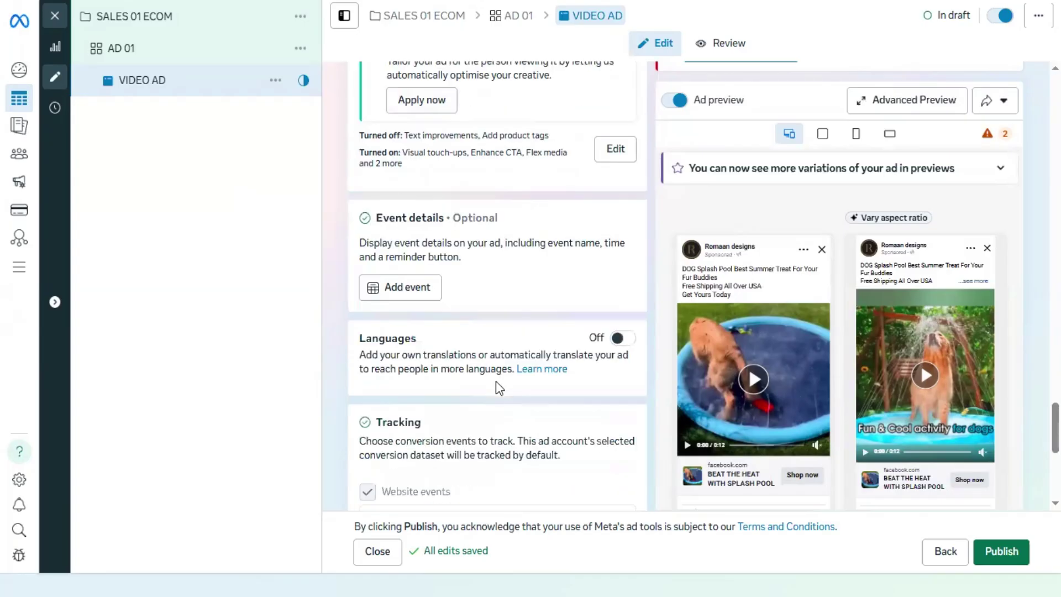
{"action": "scroll", "coordinate": [546, 376], "scroll_direction": "down", "scroll_amount": 4}
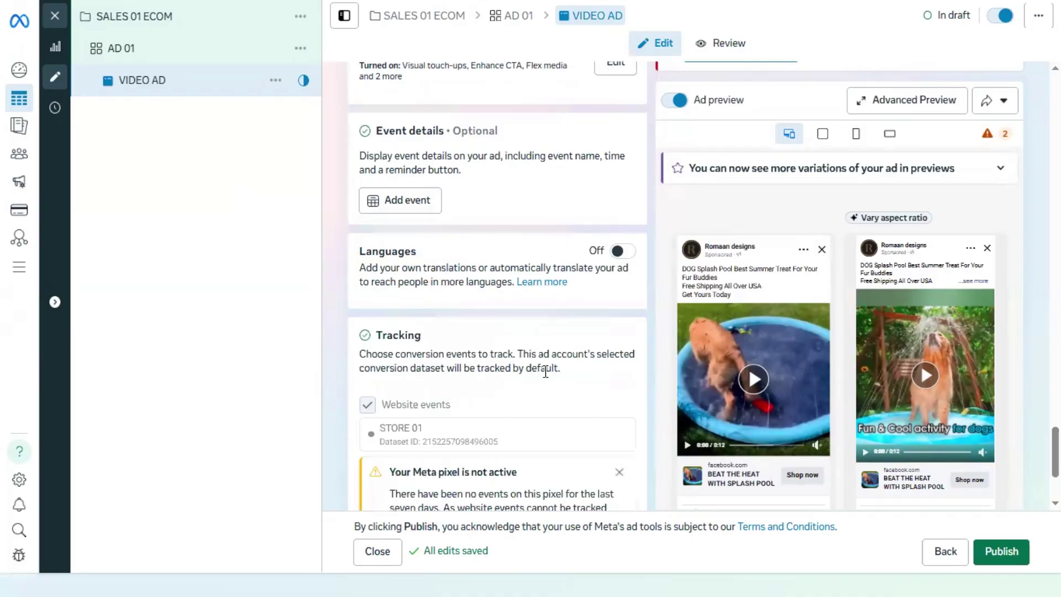
{"action": "scroll", "coordinate": [518, 424], "scroll_direction": "down", "scroll_amount": 2}
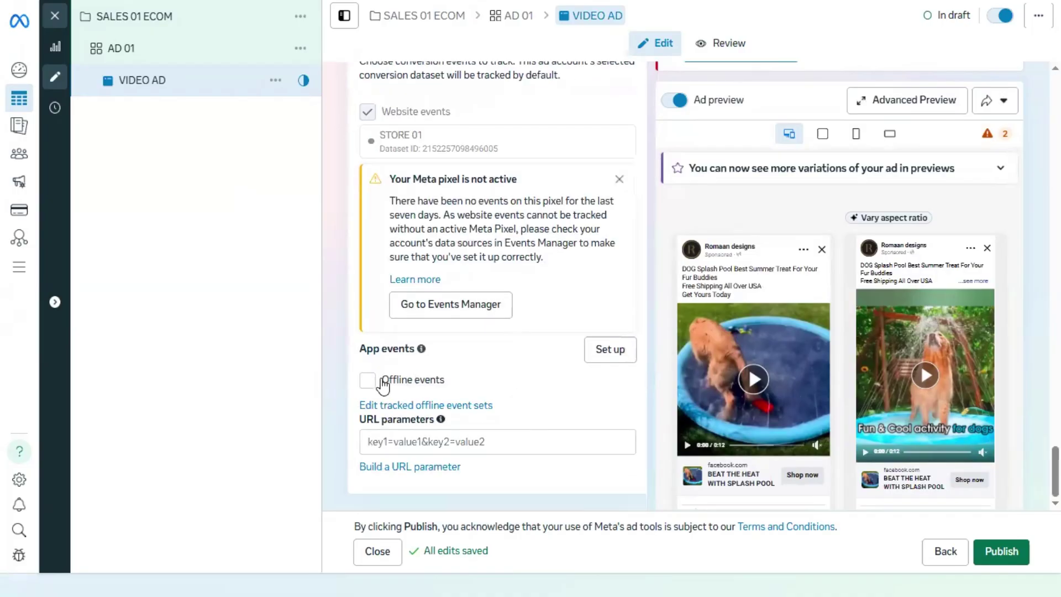
Publish the SALES 01 ECOM campaign with its AD 01 ad set and VIDEO AD.
{"action": "left_click", "coordinate": [1008, 556]}
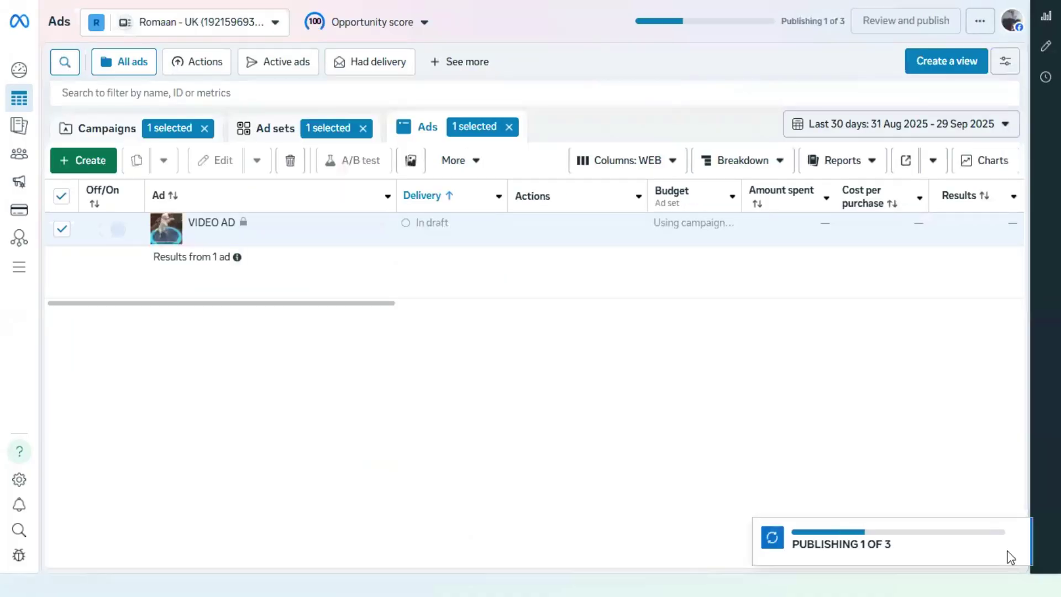